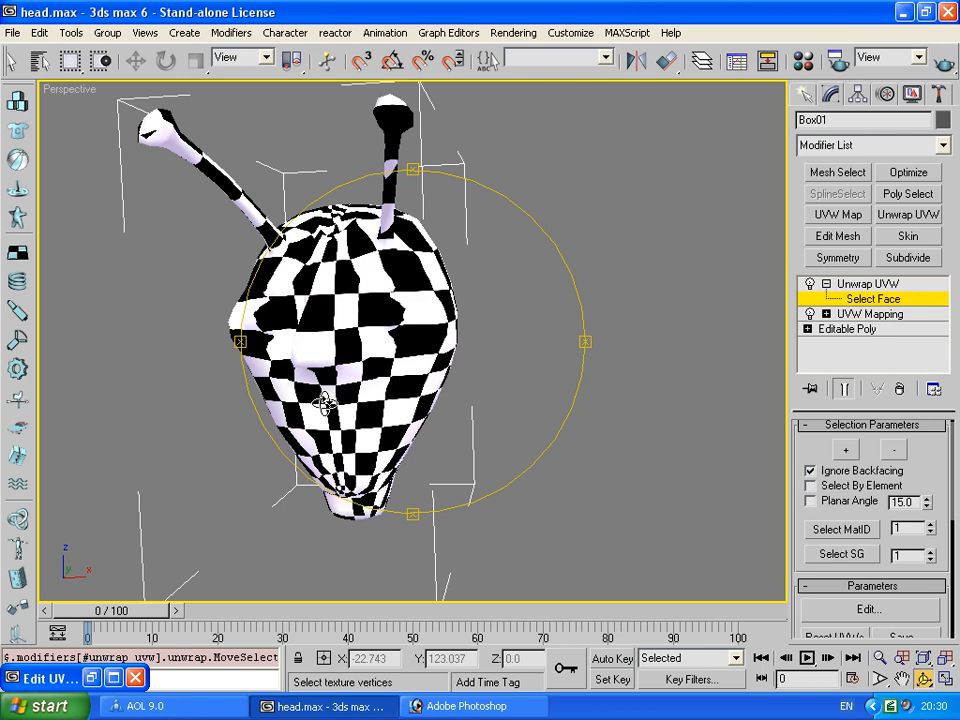
Restore the Edit UVWs window, maximize it and frame the head's entire UV layout square large enough to capture
left_click_drag(329, 197, 144, 601)
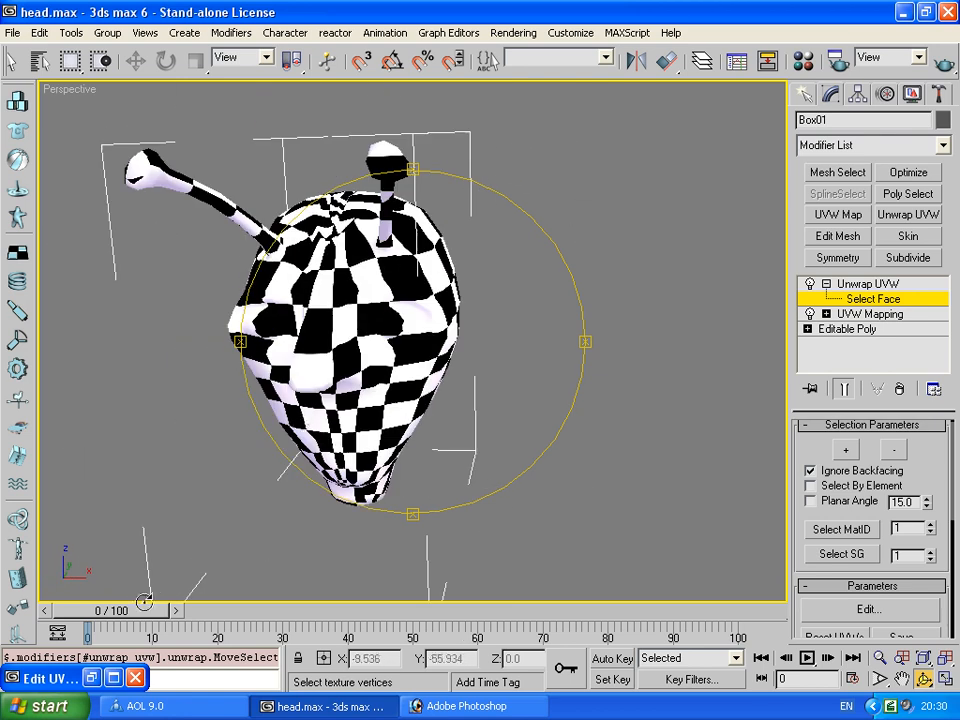
left_click_drag(398, 190, 214, 437)
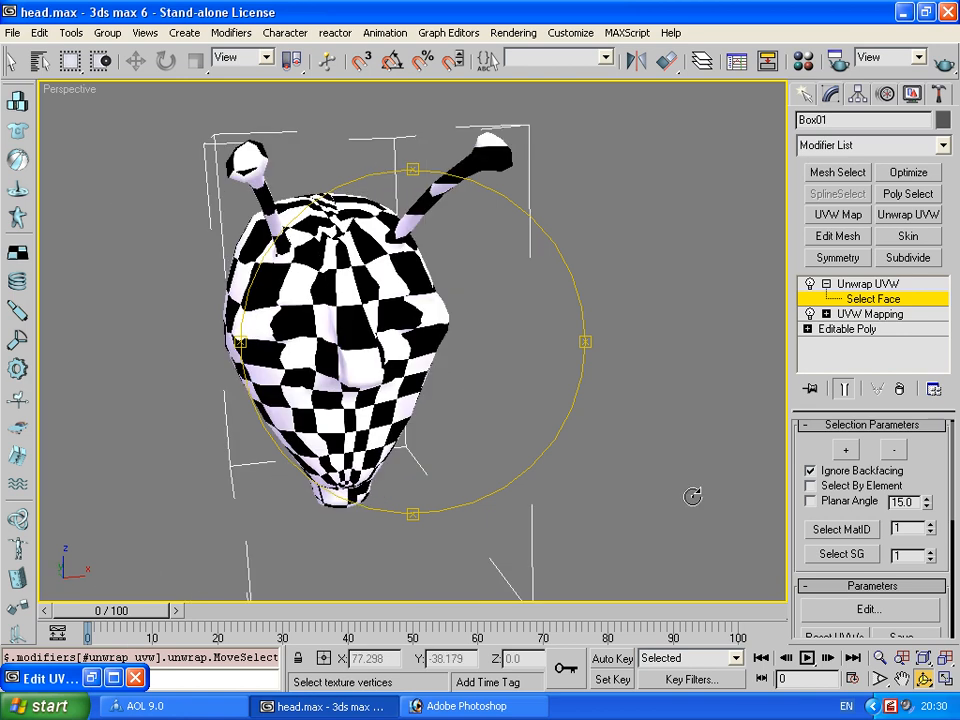
left_click(91, 677)
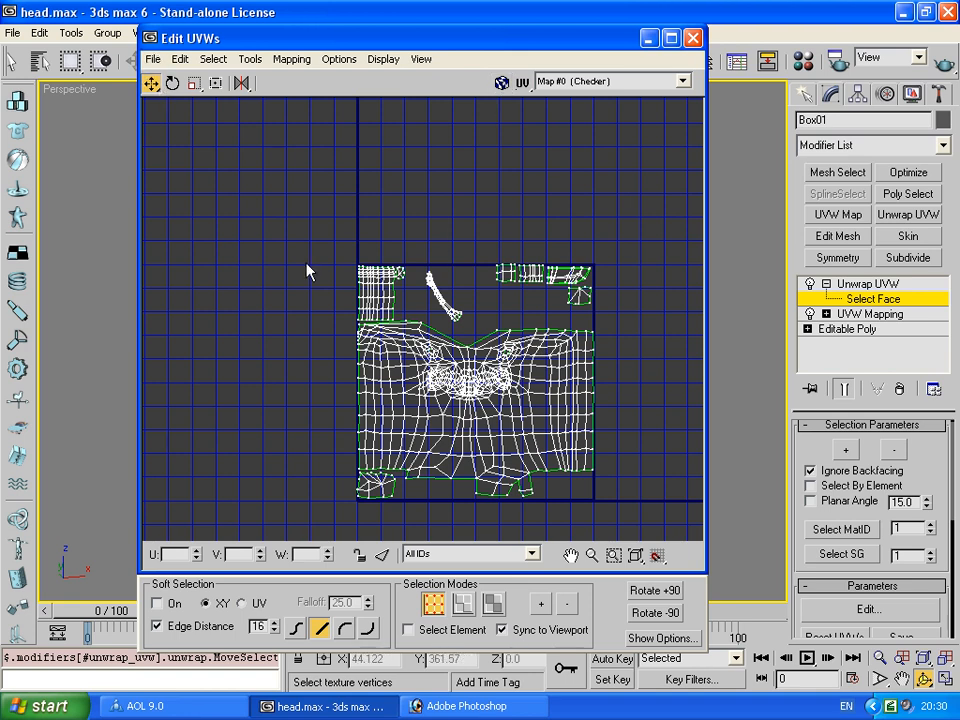
left_click(570, 555)
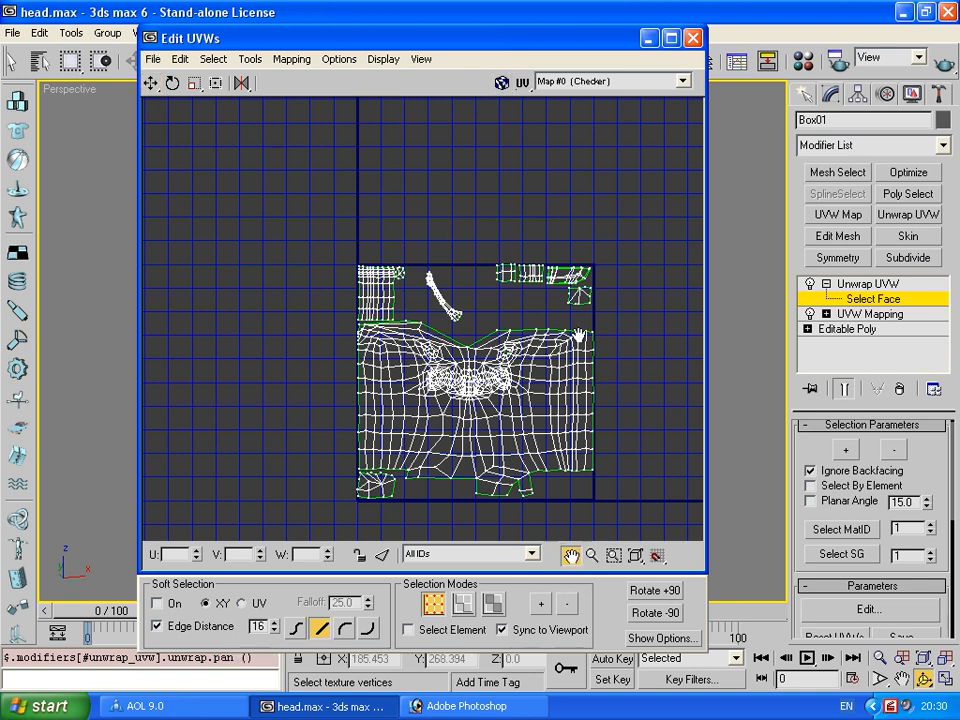
left_click(674, 39)
left_click_drag(474, 455, 374, 373)
scroll(440, 405, "up", 3)
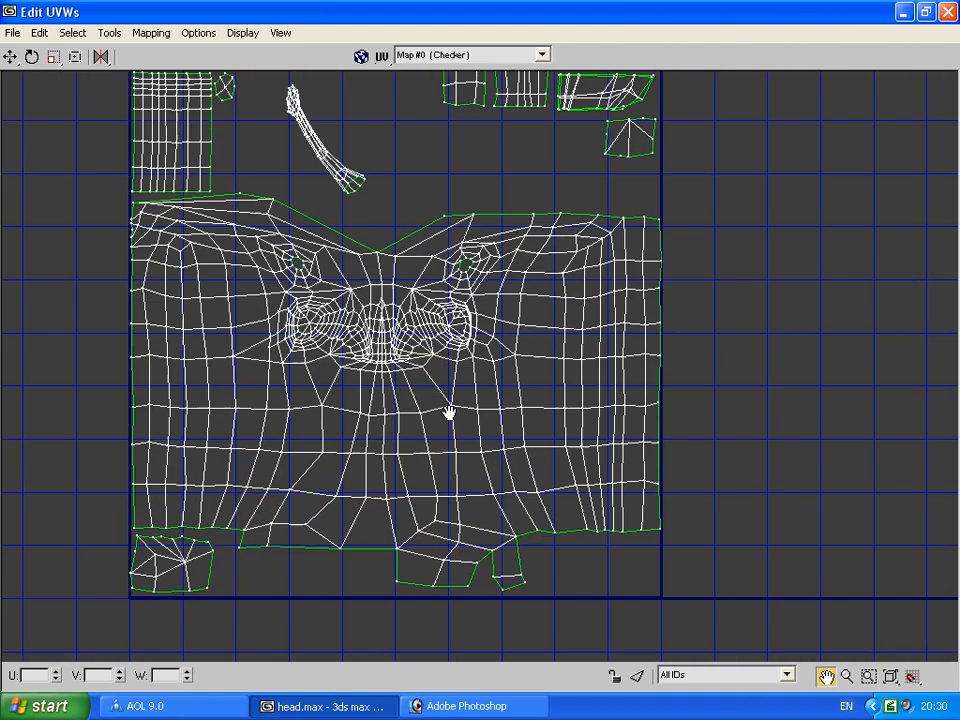
left_click_drag(449, 413, 486, 448)
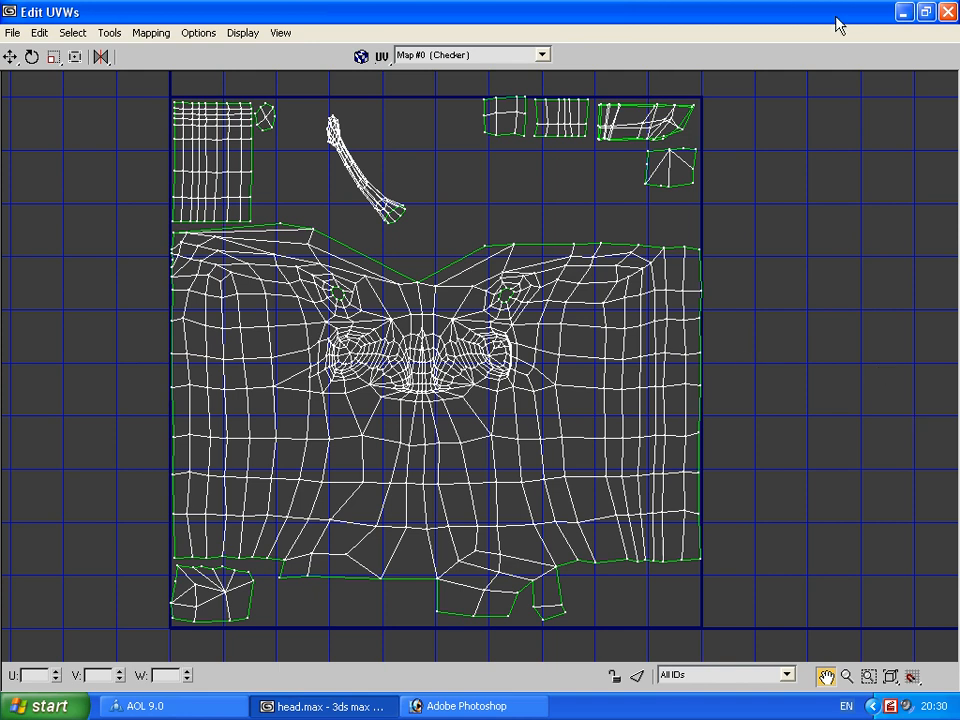
Switch to Adobe Photoshop, create a 1024 x 768 pixel document and paste the captured UV layout screenshot into it
left_click(905, 17)
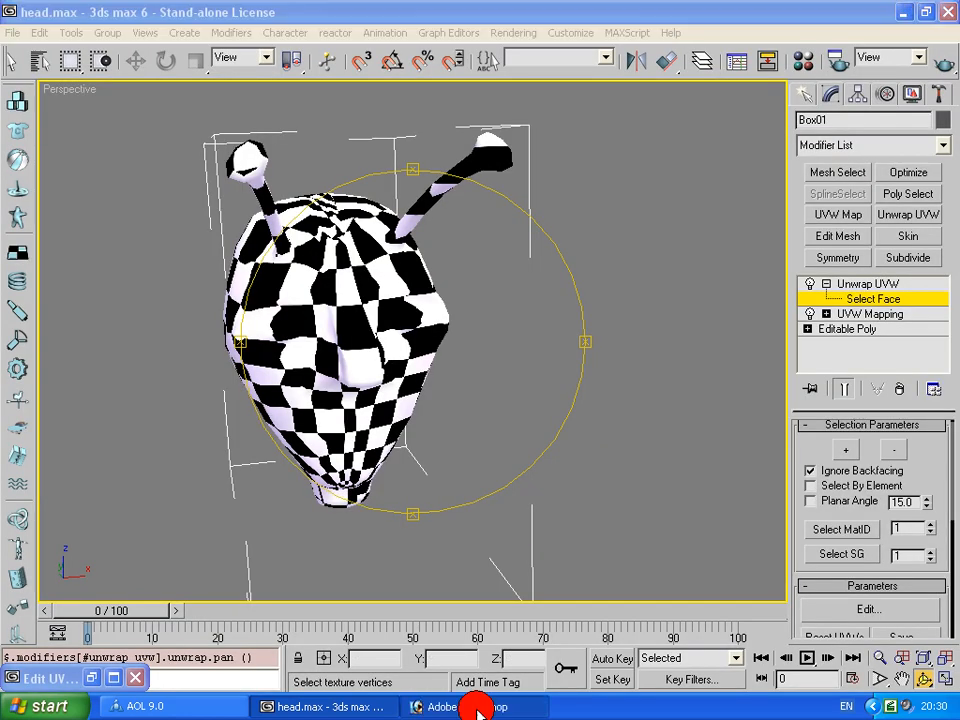
left_click(470, 706)
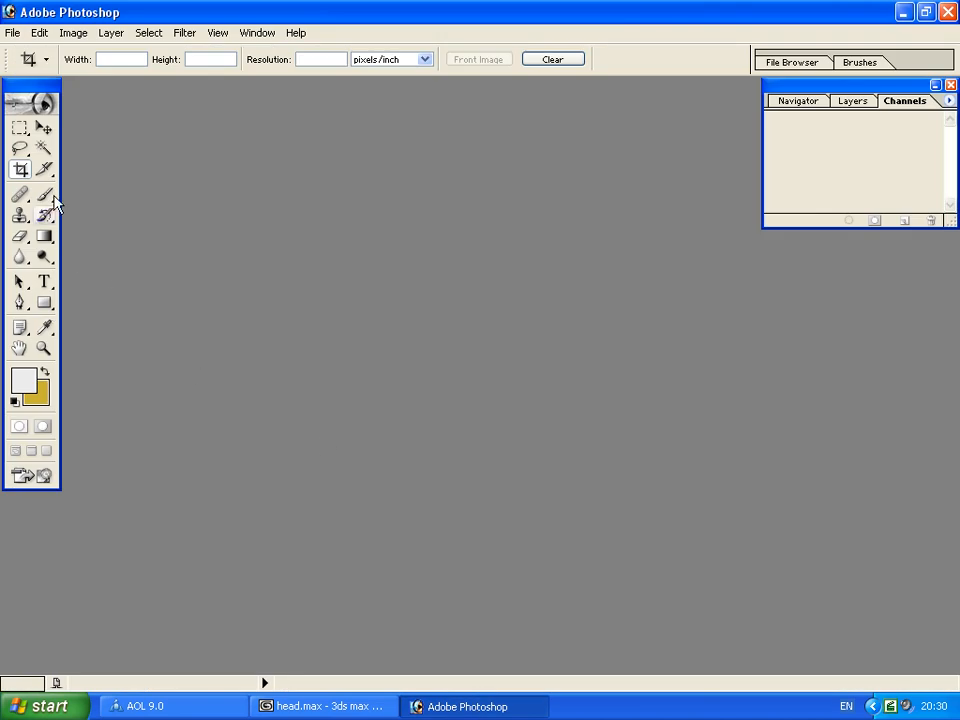
left_click(14, 32)
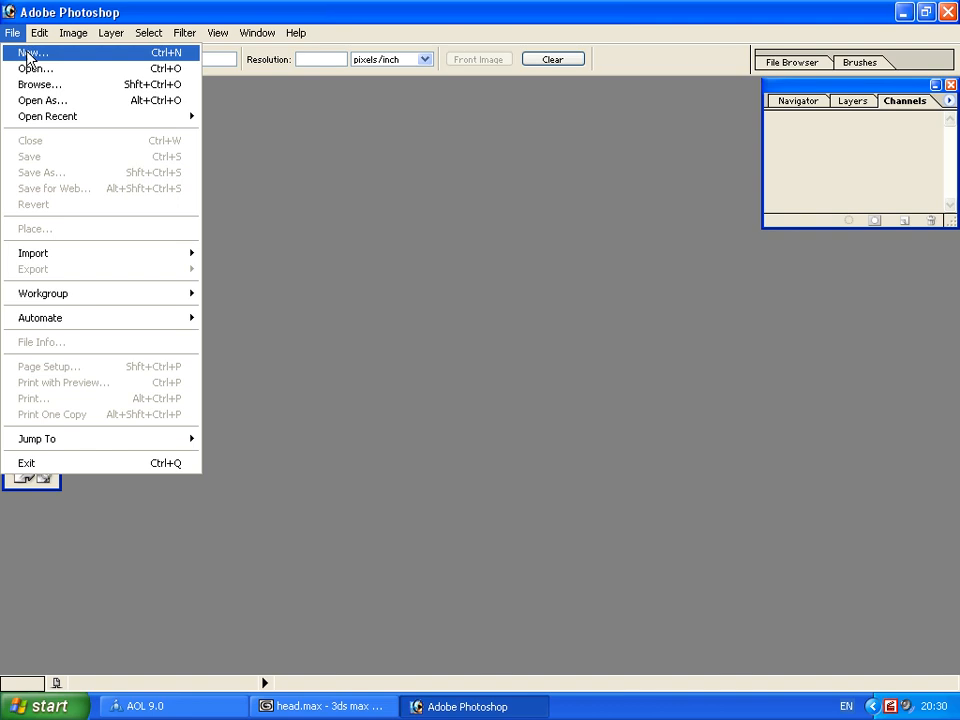
left_click(30, 53)
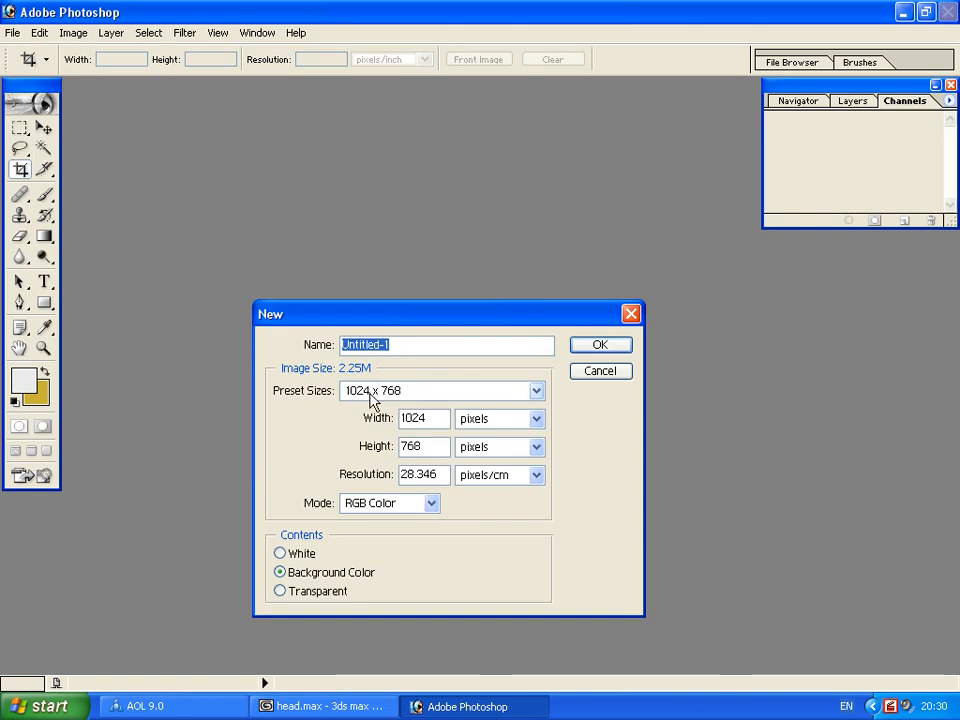
left_click(600, 345)
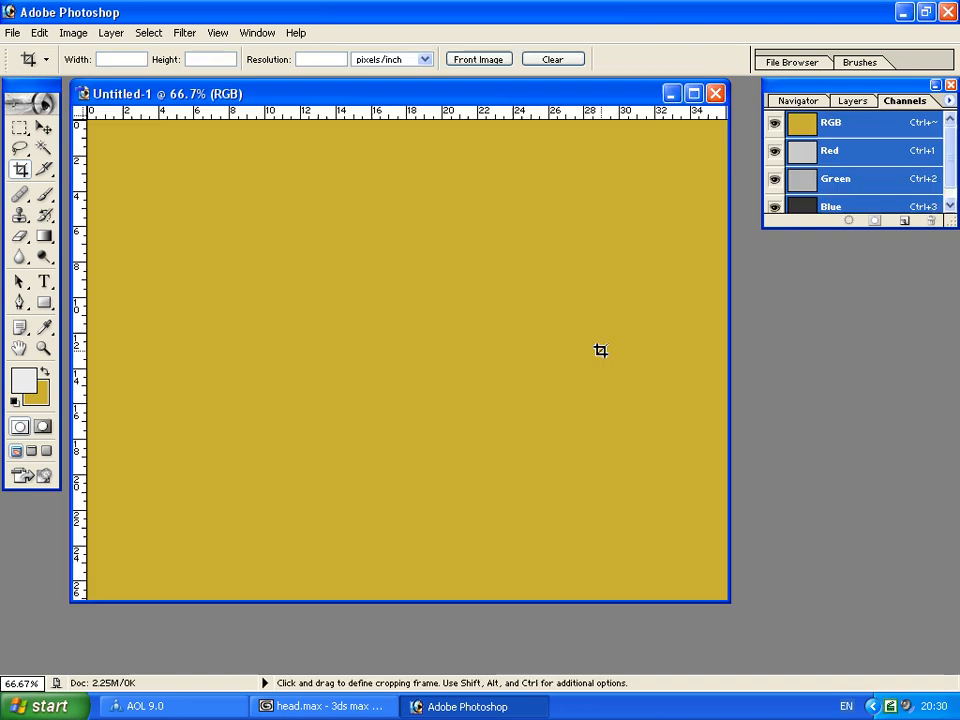
key("ctrl+v")
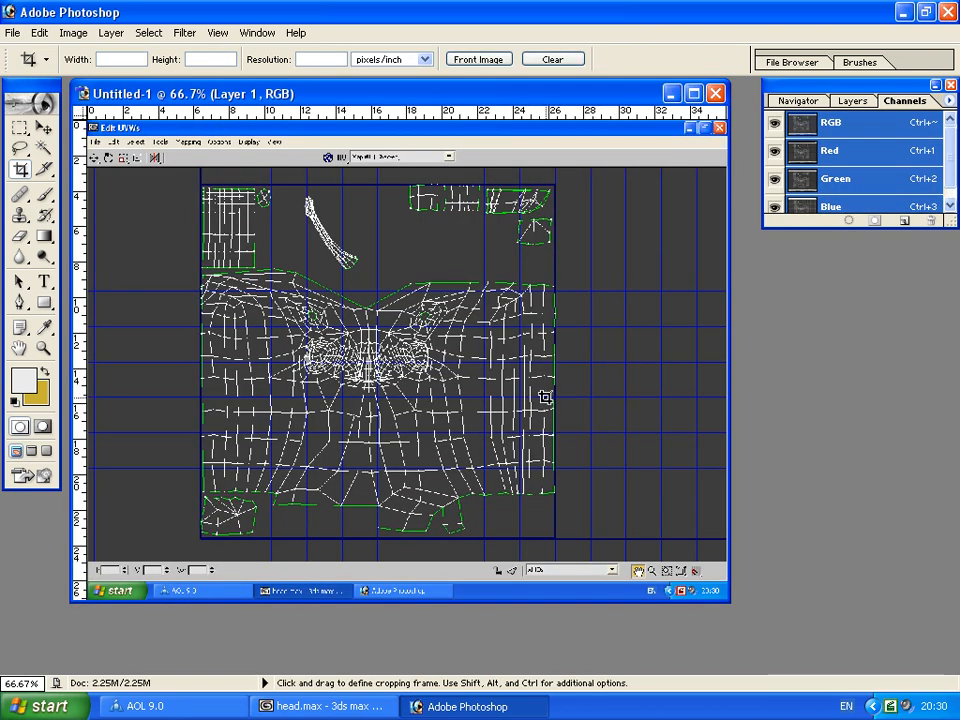
Place horizontal and vertical guides along all four borders of the UV square in the pasted screenshot
double_click(516, 93)
key("ctrl+0")
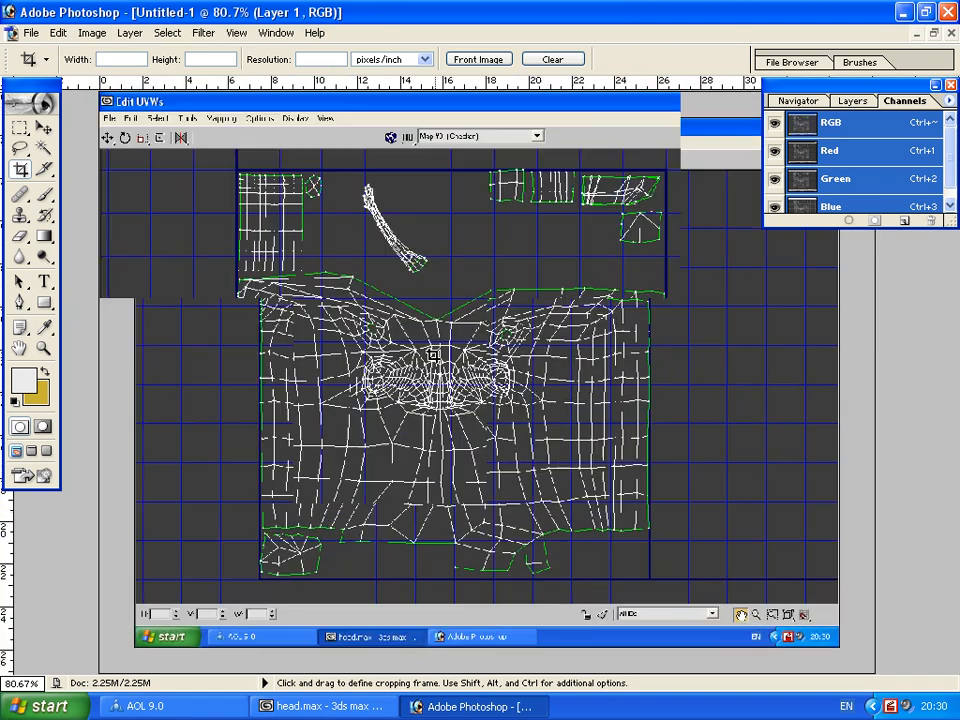
scroll(450, 350, "up", 1)
left_click_drag(460, 98, 461, 160)
key("ctrl+r")
key("ctrl+r")
key("ctrl+r")
key("ctrl+r")
key("ctrl+r")
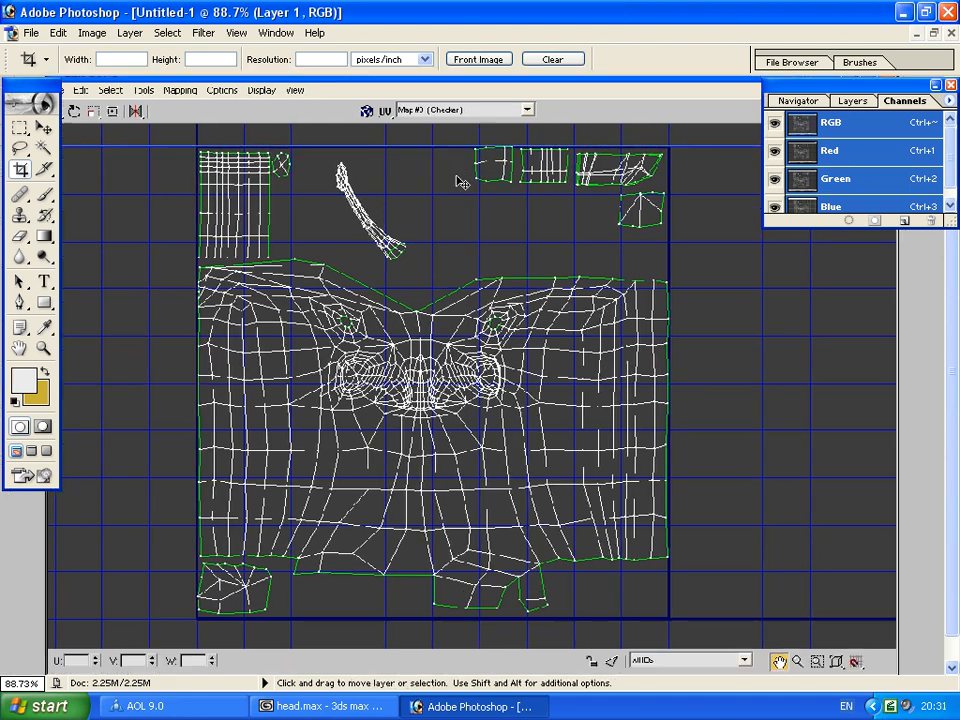
key("ctrl+r")
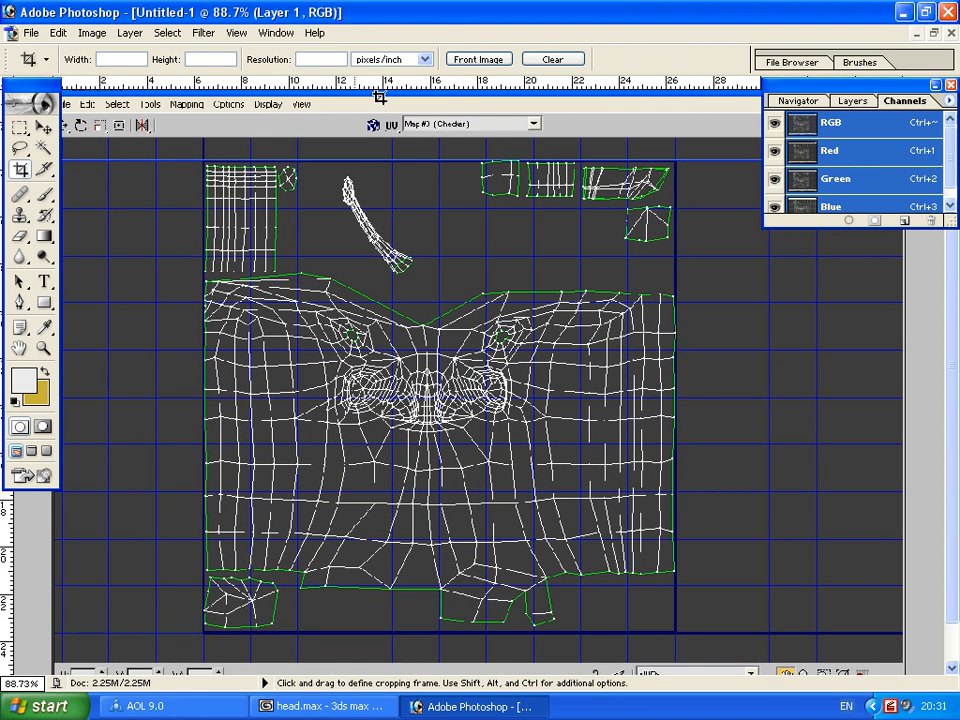
left_click_drag(6, 508, 201, 518)
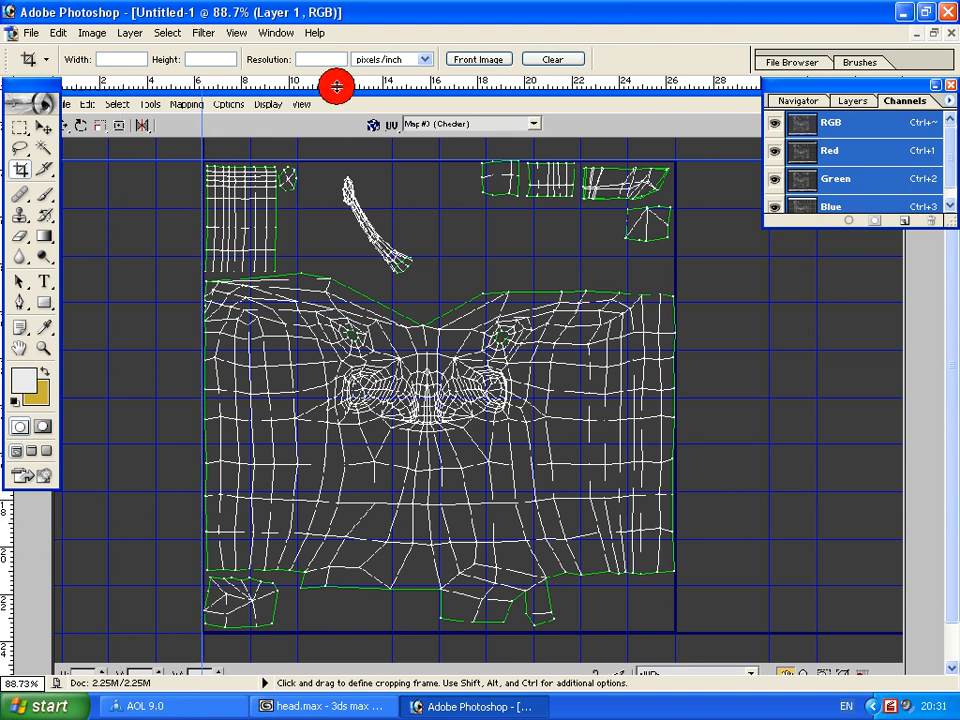
left_click_drag(336, 86, 340, 635)
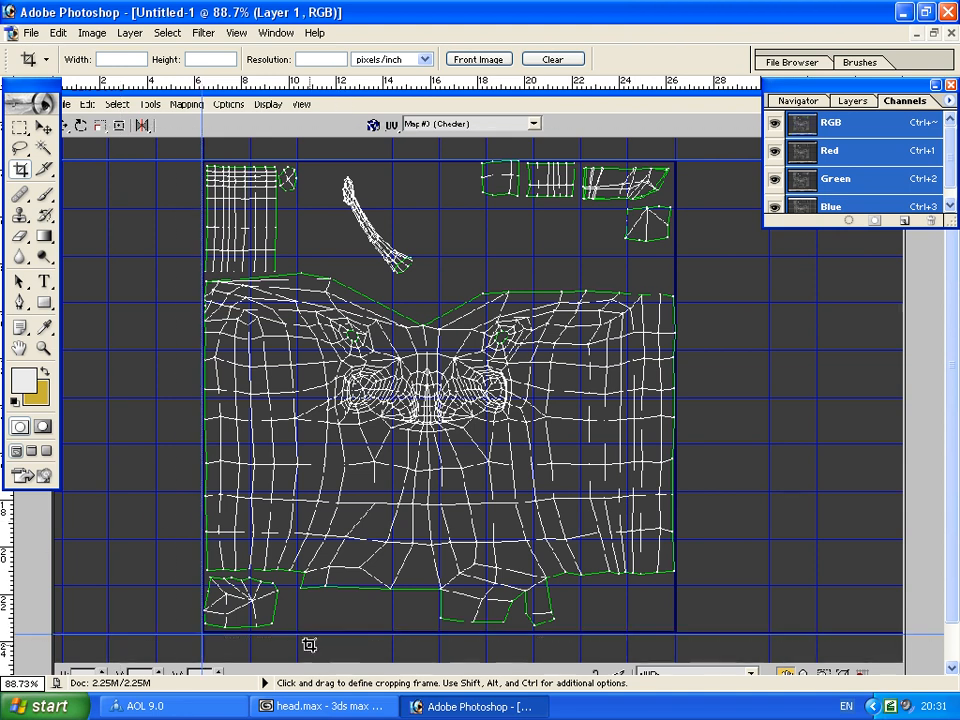
left_click_drag(8, 642, 677, 580)
Select the UV square enclosed by the guides and copy it into a new 572 x 571 pixel RGB document
left_click(19, 127)
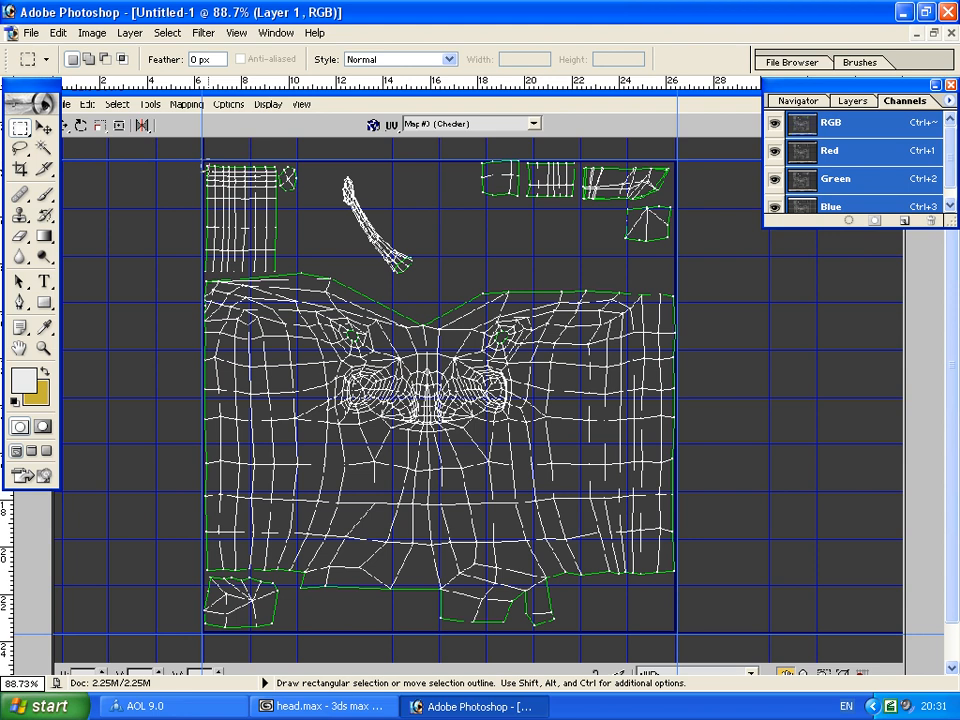
left_click_drag(556, 575, 677, 633)
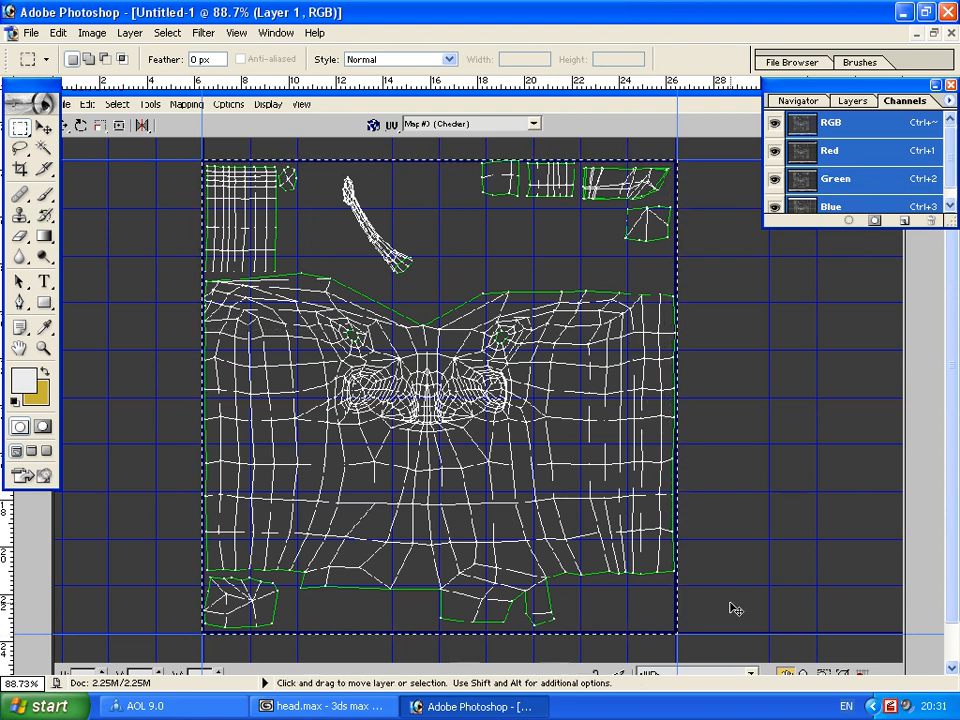
key("ctrl+n")
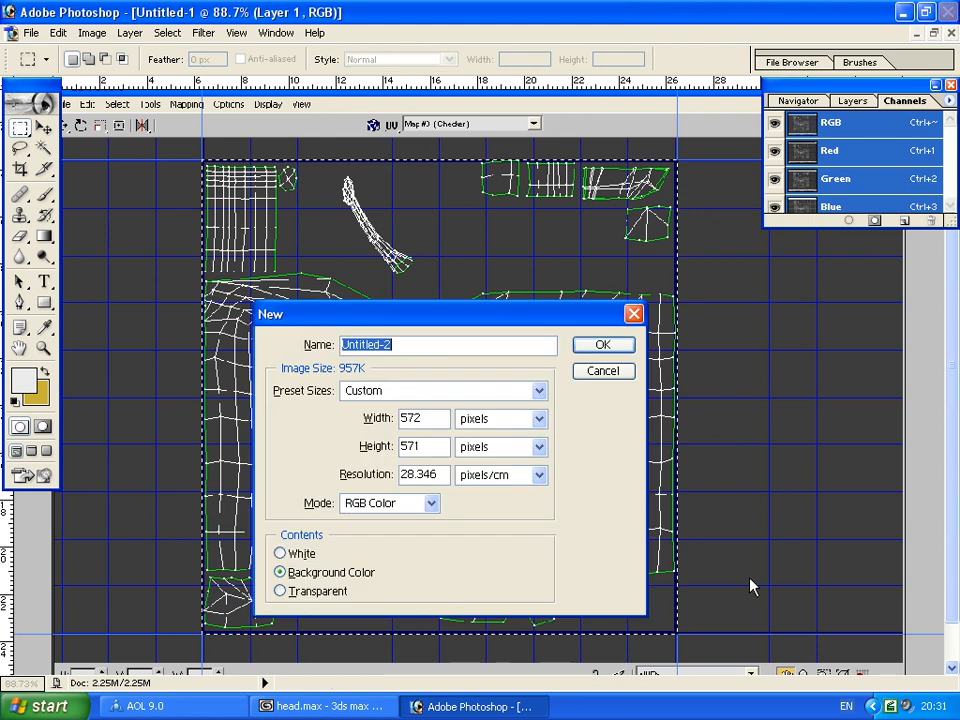
key("Return")
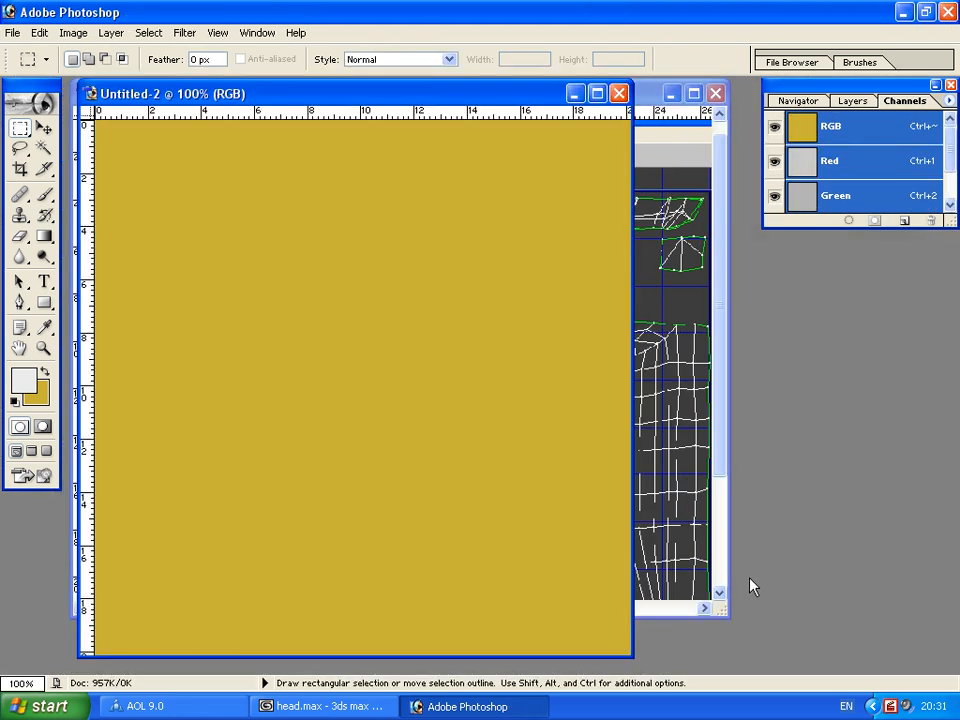
key("ctrl+v")
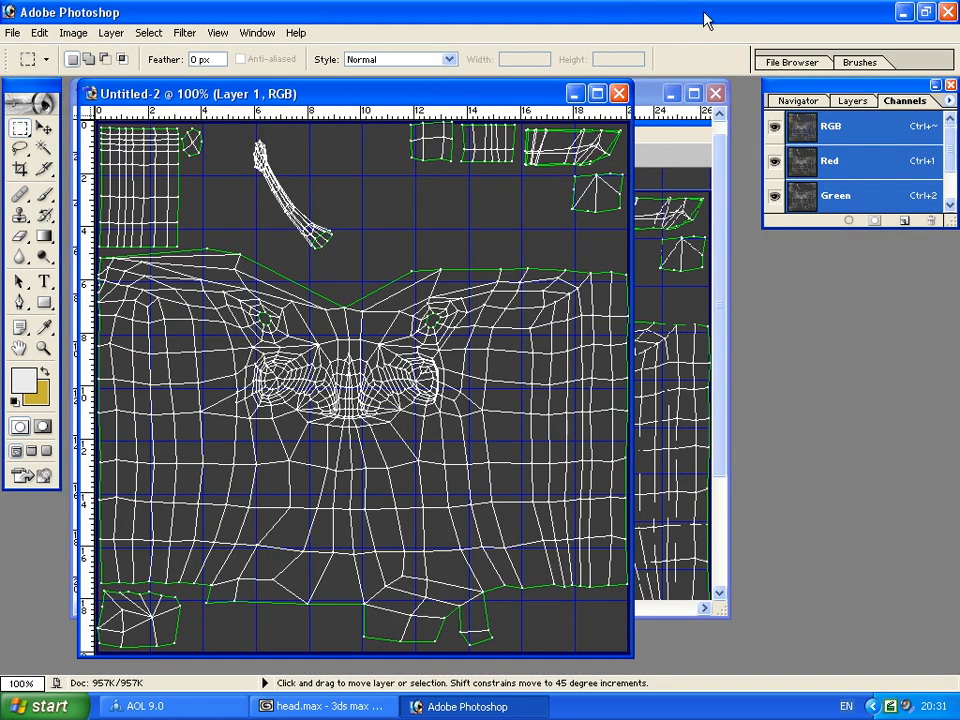
Close the original Untitled-1 screenshot document without saving and reposition the Untitled-2 window
left_click(650, 93)
left_click(710, 93)
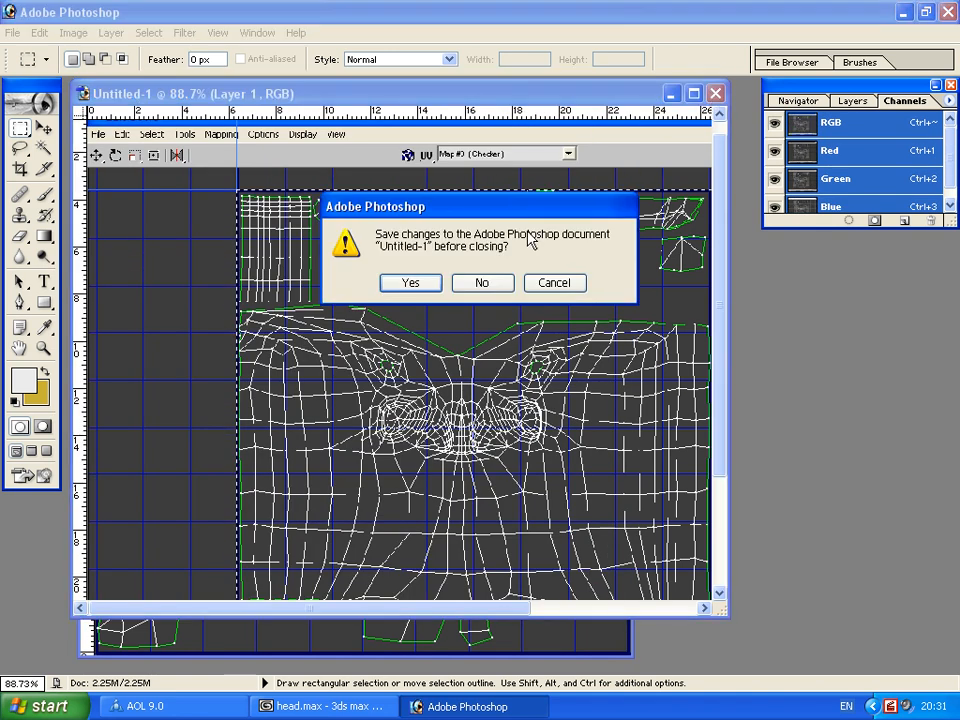
left_click(484, 281)
left_click_drag(400, 92, 447, 92)
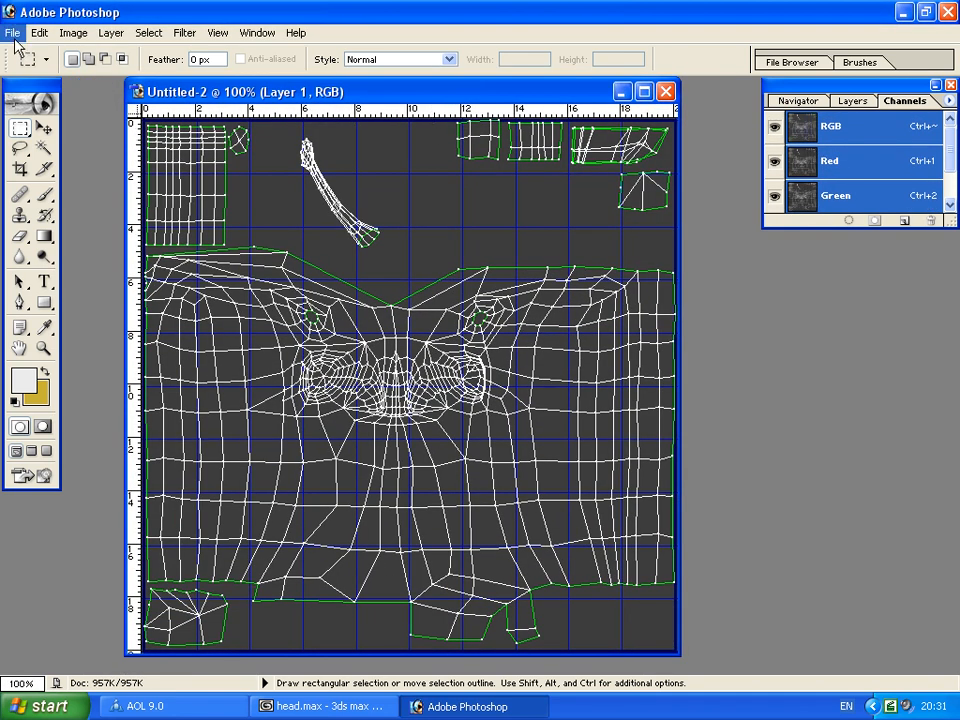
Resize the image to 512 x 512 pixels with Constrain Proportions turned off
left_click(101, 34)
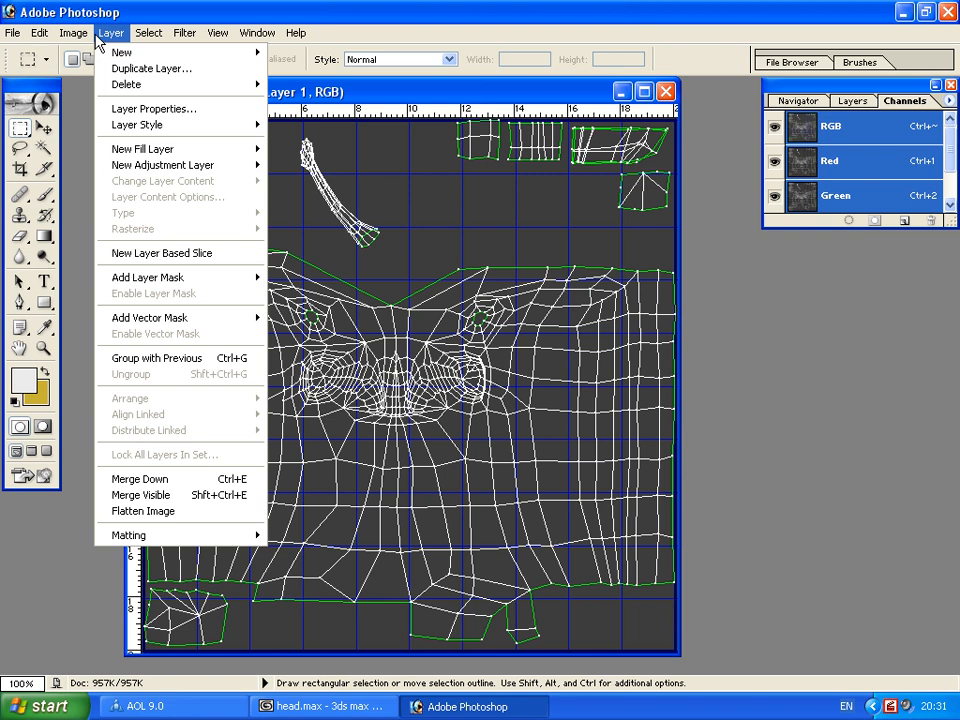
mouse_move(75, 35)
left_click(125, 157)
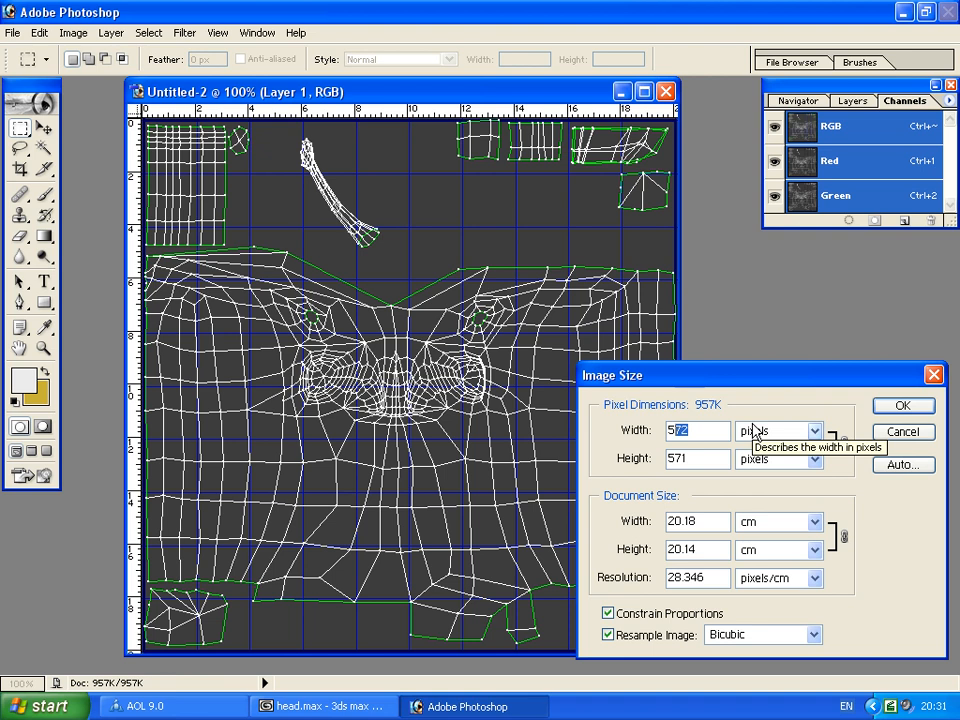
type("512")
left_click(681, 455)
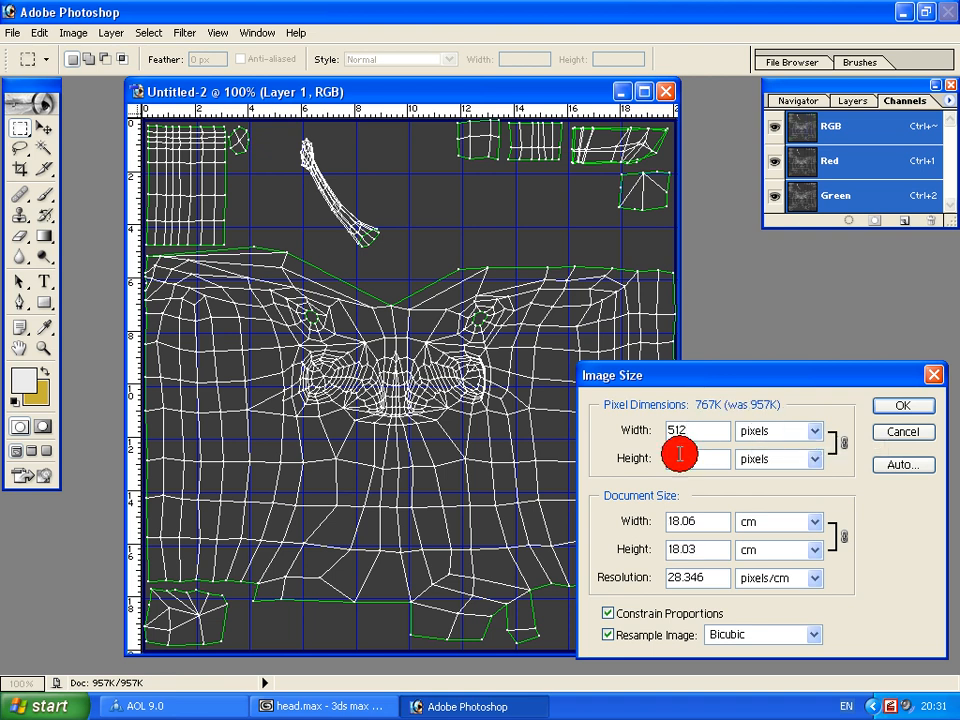
left_click(636, 612)
double_click(678, 456)
type("512")
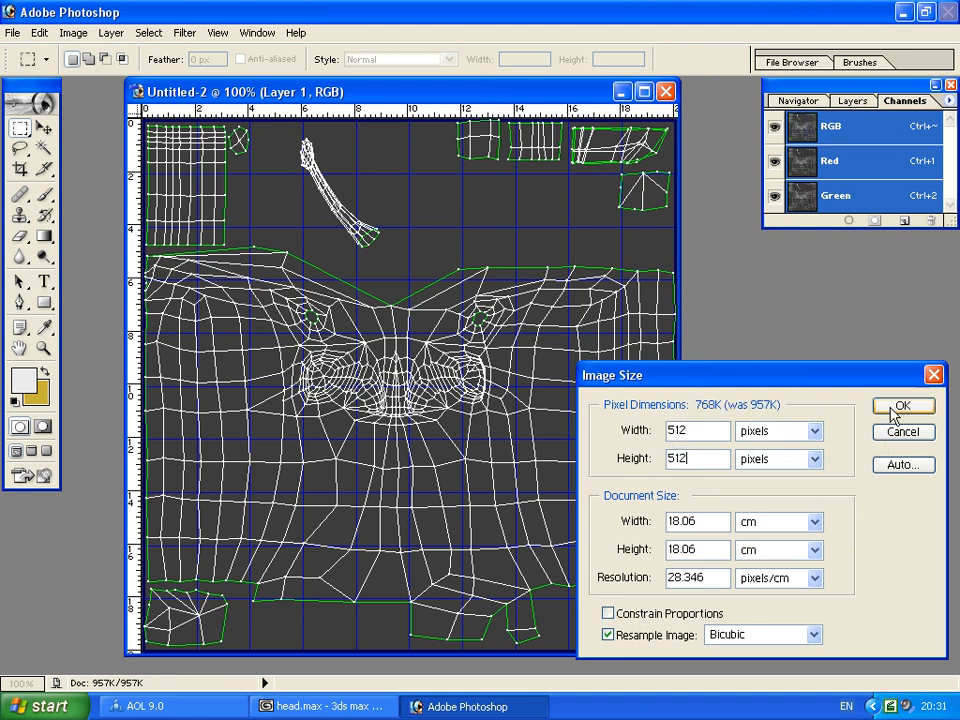
left_click(884, 407)
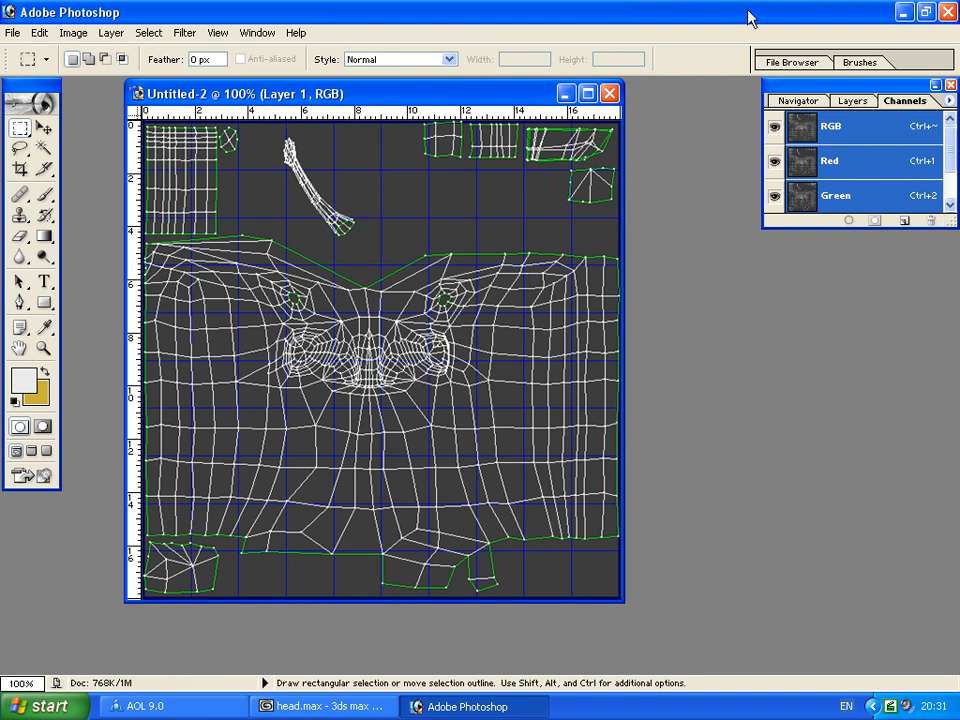
Merge the pasted UV layout layer down into the background
left_click(791, 104)
left_click(926, 225)
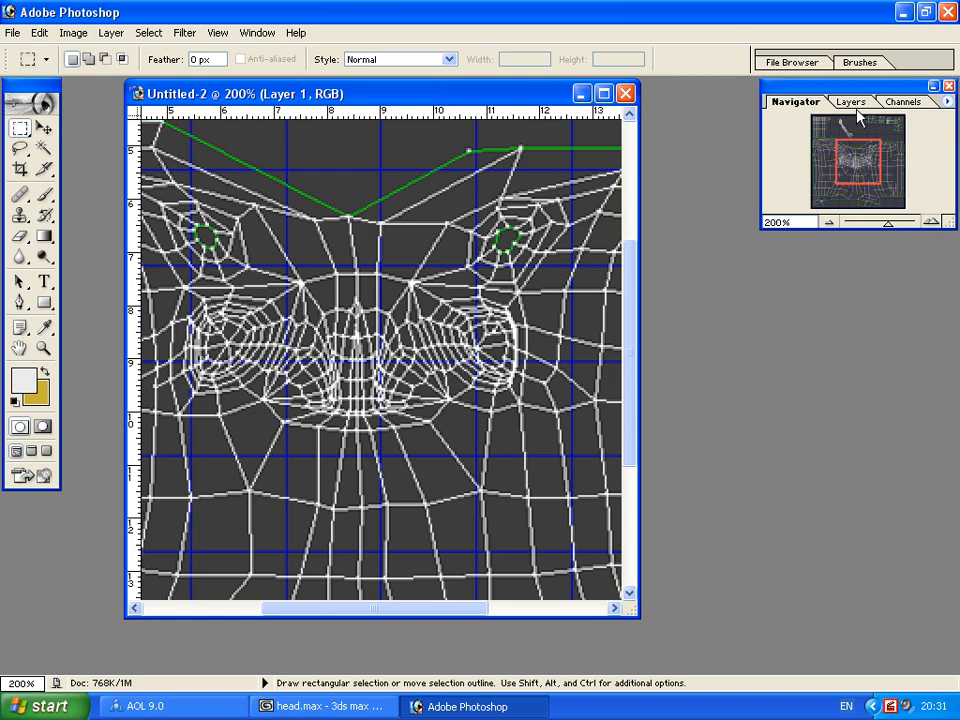
left_click(866, 103)
key("ctrl+e")
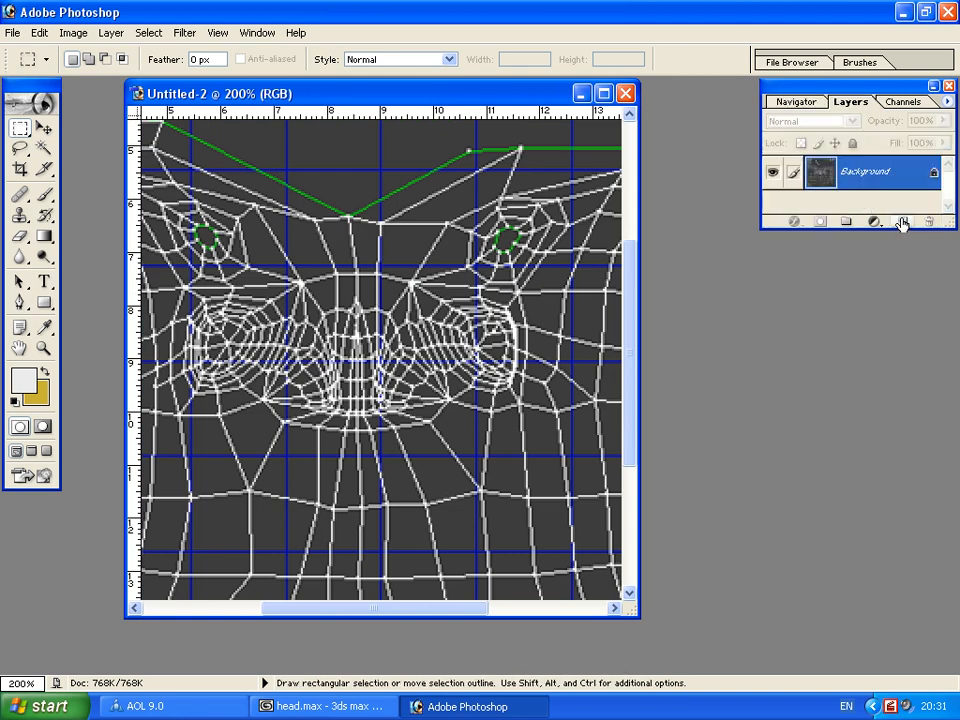
Add a new empty layer above the UV layout background
left_click(111, 32)
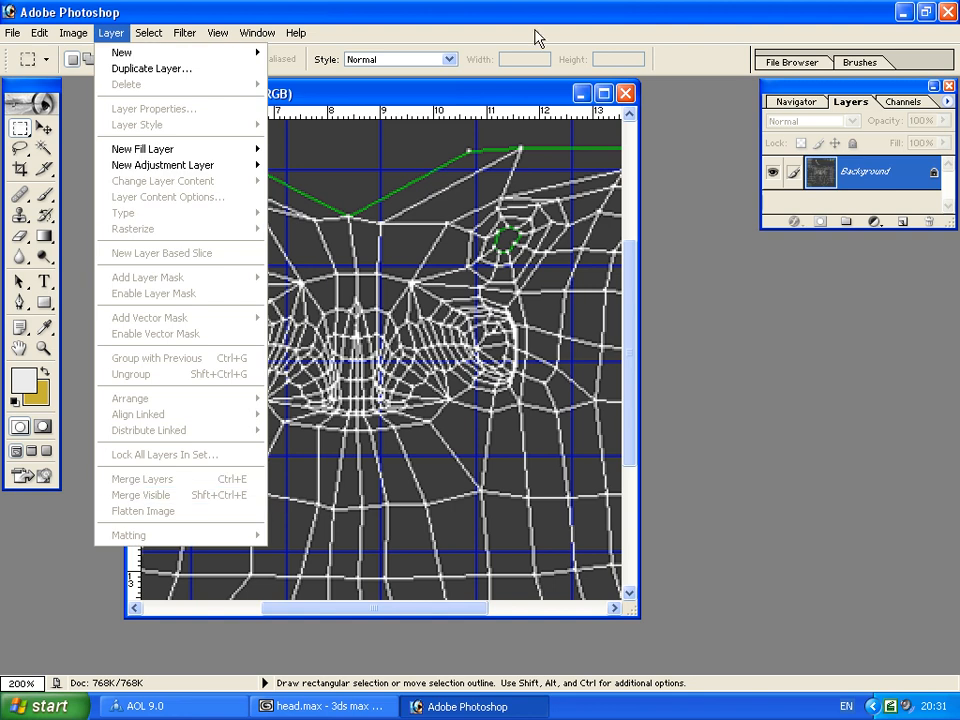
left_click(503, 89)
left_click_drag(503, 89, 530, 91)
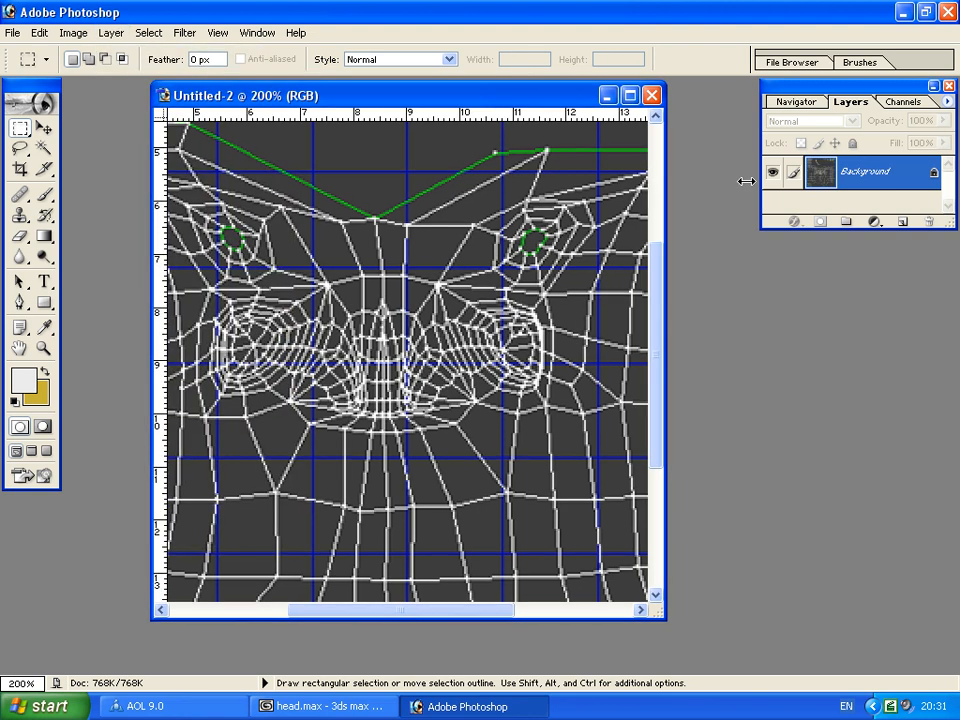
left_click(902, 222)
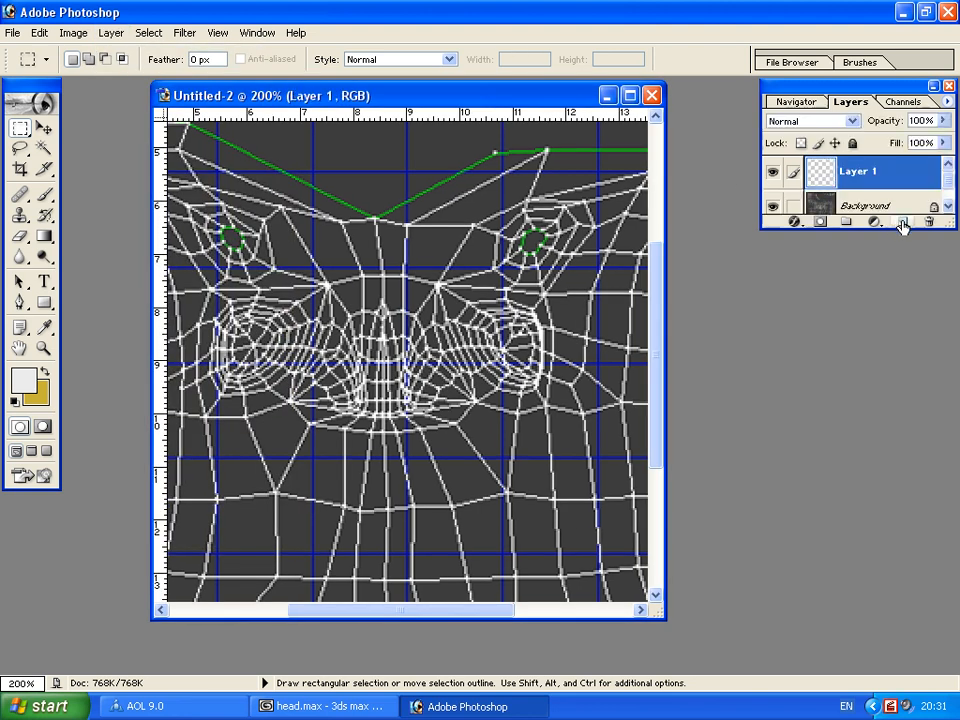
left_click(45, 371)
left_click(45, 371)
left_click(24, 380)
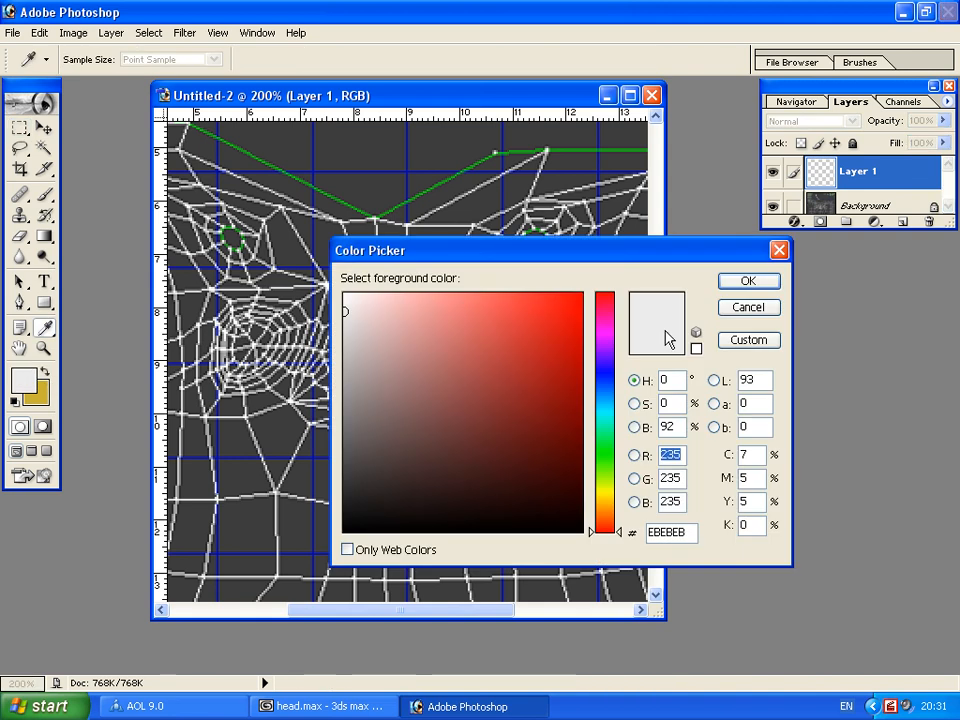
left_click(749, 311)
left_click(32, 376)
left_click(42, 374)
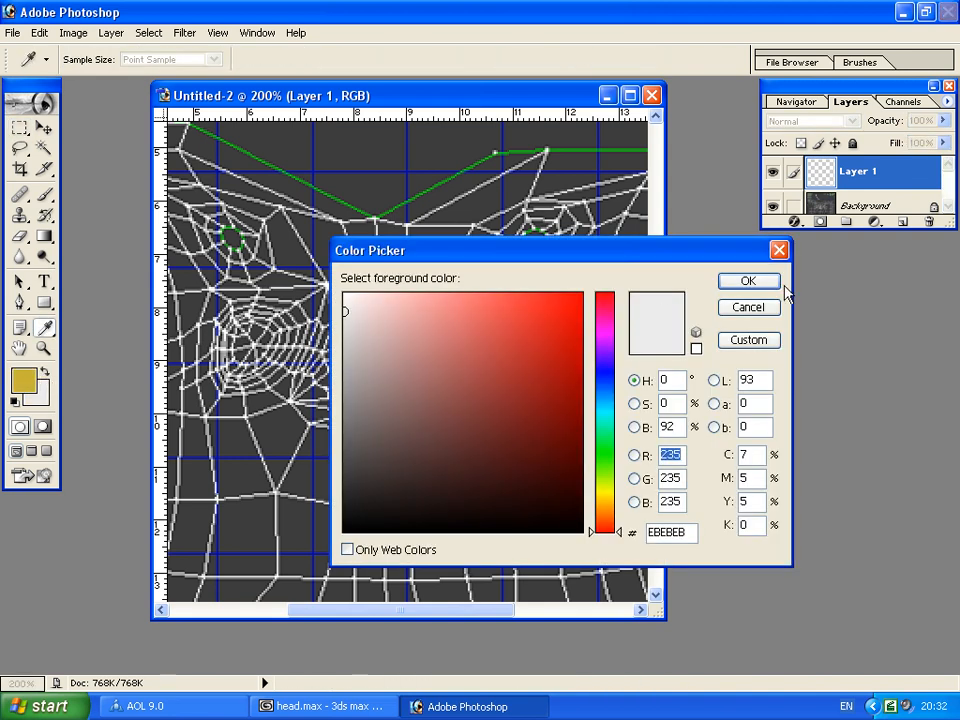
left_click(748, 307)
Set the foreground color to a medium green, adjusting its hue and then its saturation and brightness
left_click(23, 380)
left_click(605, 466)
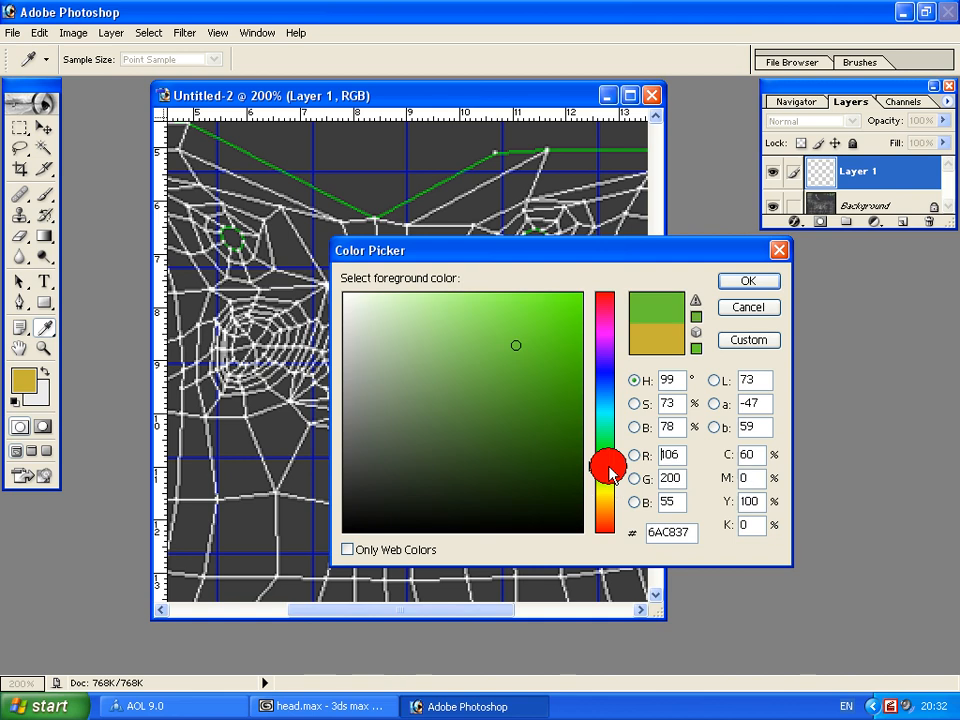
left_click_drag(609, 467, 609, 461)
mouse_move(522, 308)
left_mouse_down()
mouse_move(513, 279)
mouse_move(480, 320)
mouse_move(521, 324)
left_mouse_up()
left_click(728, 281)
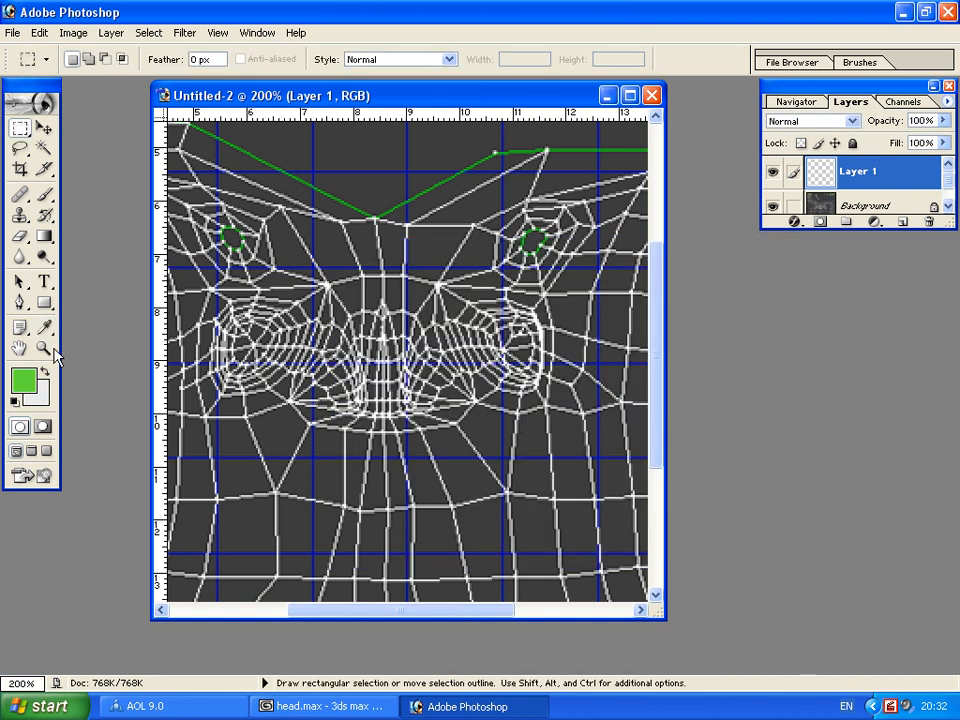
left_click(23, 380)
mouse_move(516, 326)
left_mouse_down()
mouse_move(492, 335)
mouse_move(490, 349)
left_mouse_up()
left_click(770, 279)
Fill Layer 1 with the green foreground color using the Paint Bucket and lower the layer's opacity to 44%
left_click_drag(40, 240, 129, 251)
left_click(305, 259)
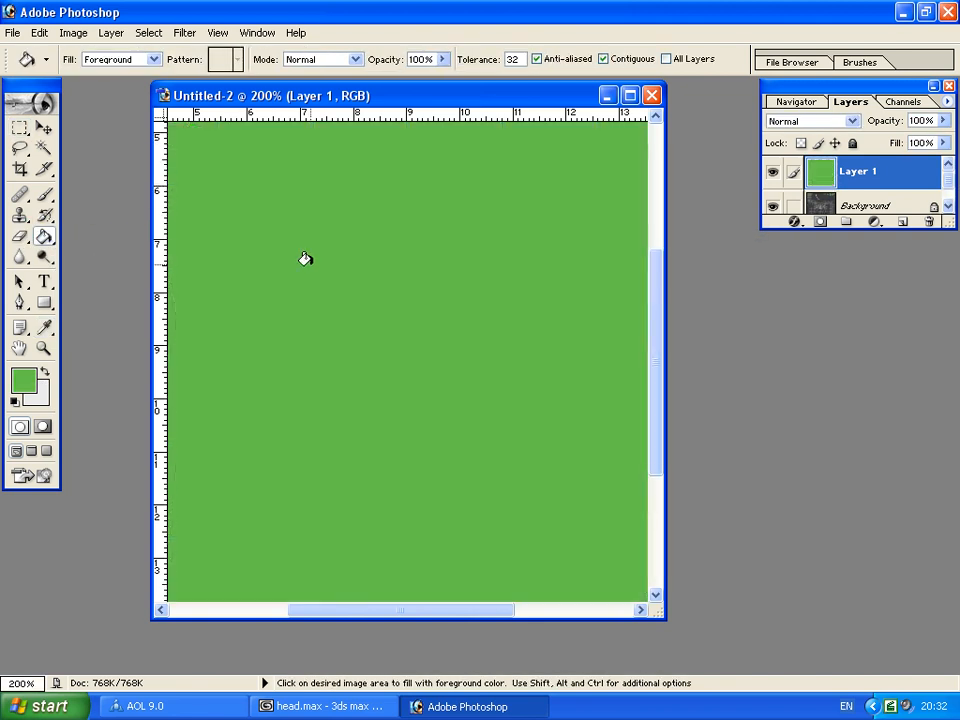
scroll(305, 259, "down", 1)
left_click_drag(942, 120, 893, 143)
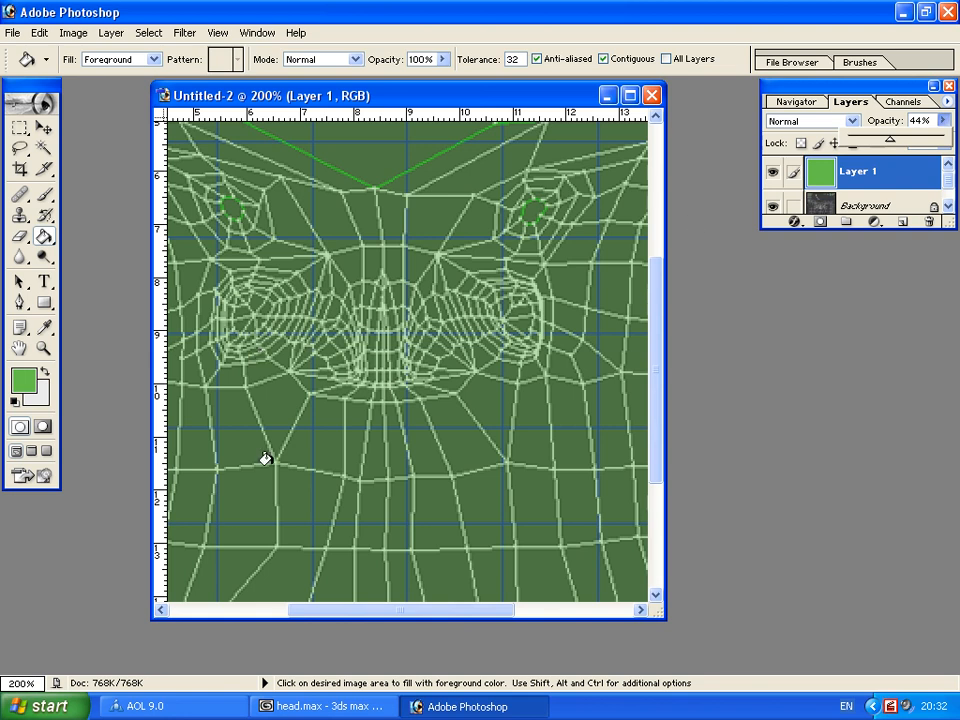
Switch to 3ds Max and examine the checker pattern on the underside of the nose against the UV layout
left_click(333, 708)
left_click_drag(399, 444, 302, 354)
scroll(422, 311, "up", 5)
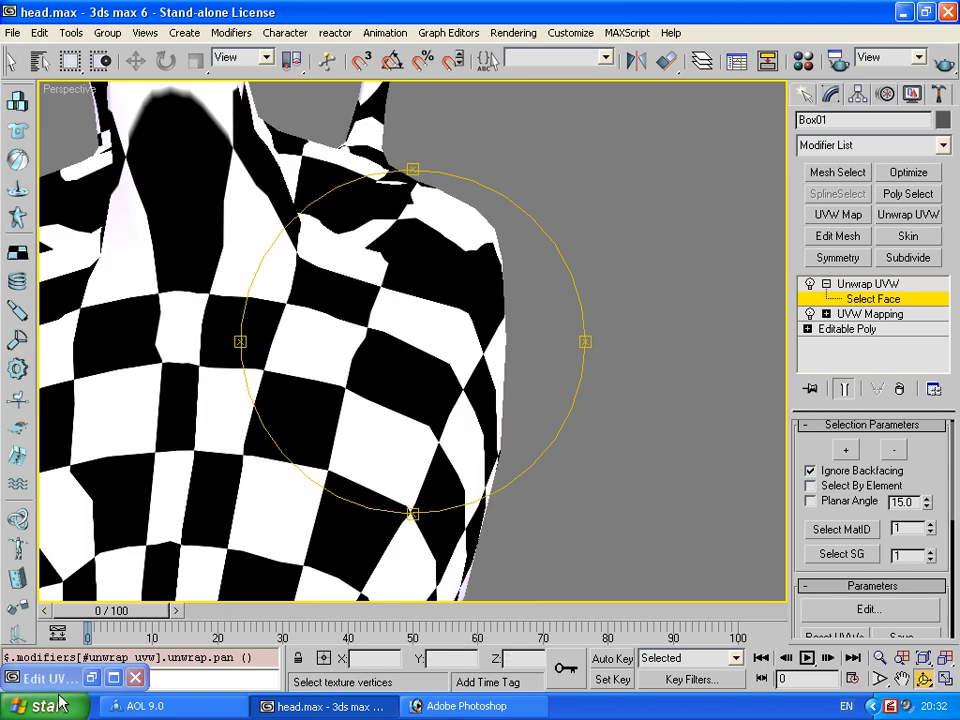
left_click(89, 681)
scroll(385, 413, "up", 2)
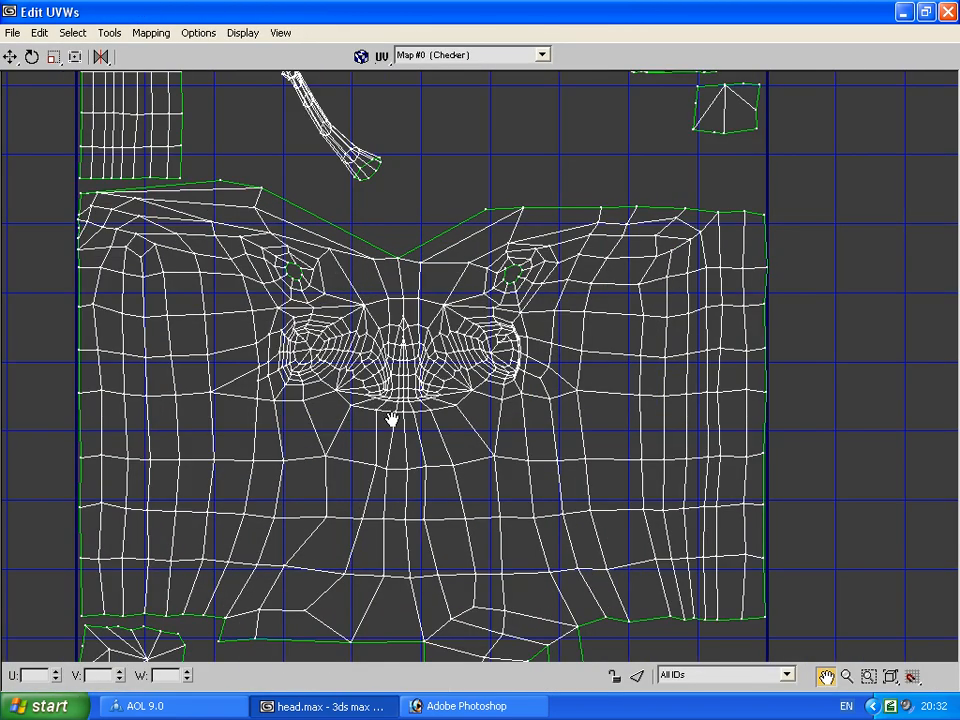
left_click(904, 11)
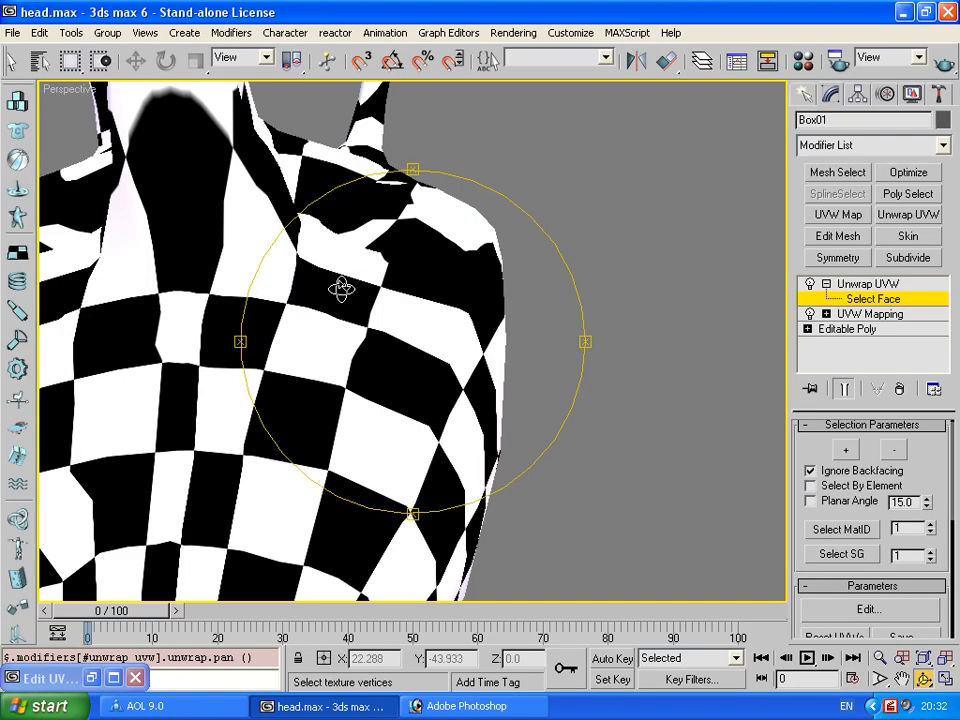
left_click(904, 681)
left_click_drag(178, 257, 433, 379)
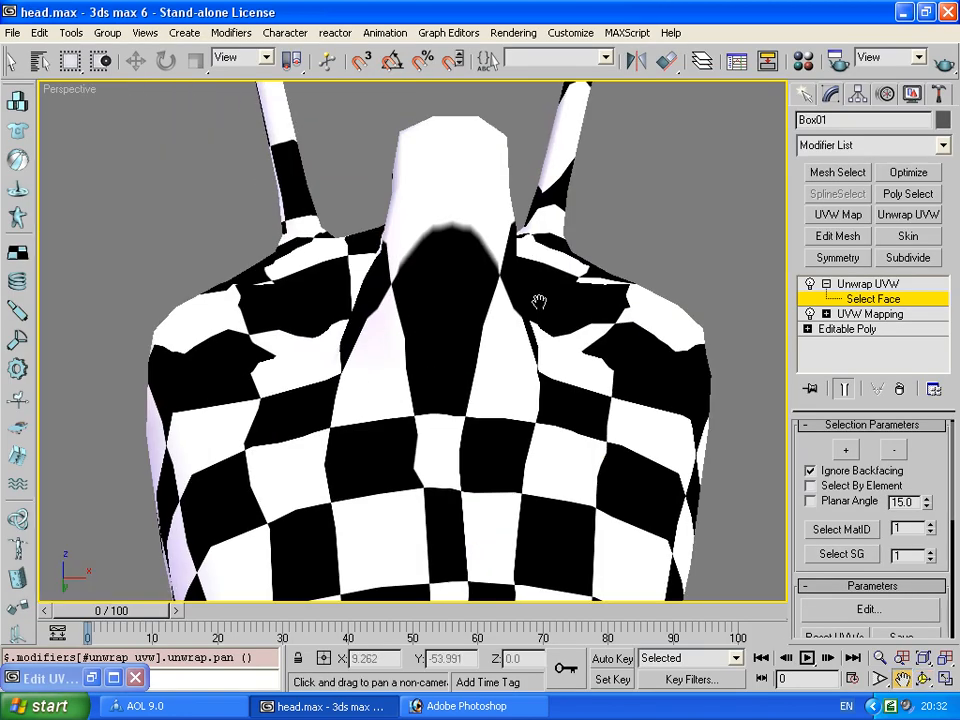
Select the row of faces across the base of the nose's underside in the Perspective viewport
left_click(11, 61)
left_click(443, 257)
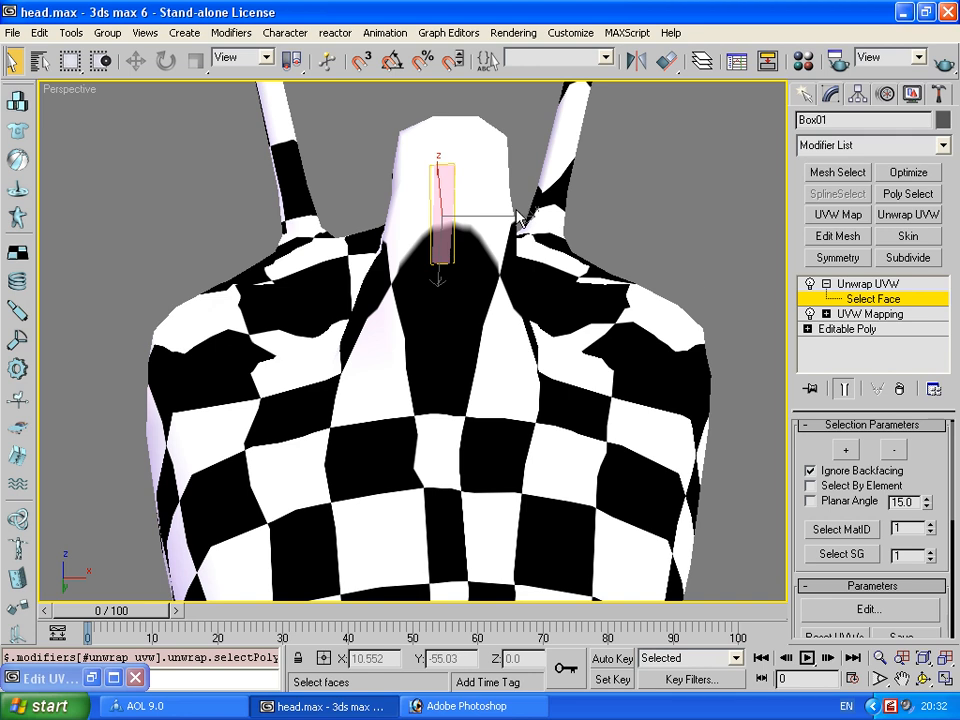
left_click(486, 184)
left_click(446, 146, "ctrl")
left_click(416, 241)
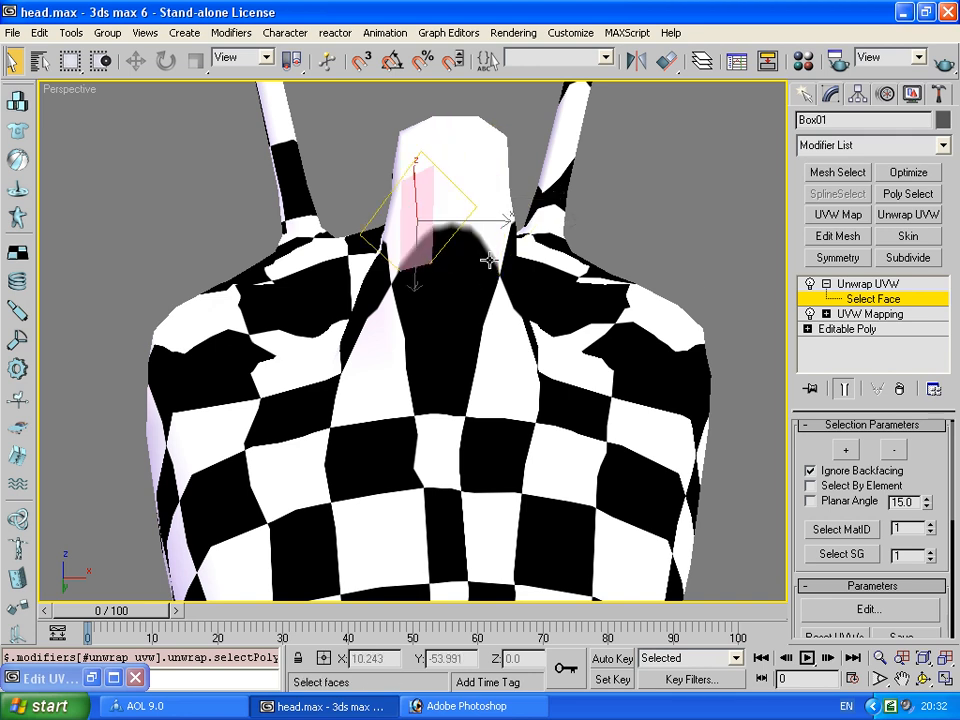
left_click(490, 310)
left_click(411, 358, "ctrl")
left_click(381, 354, "ctrl")
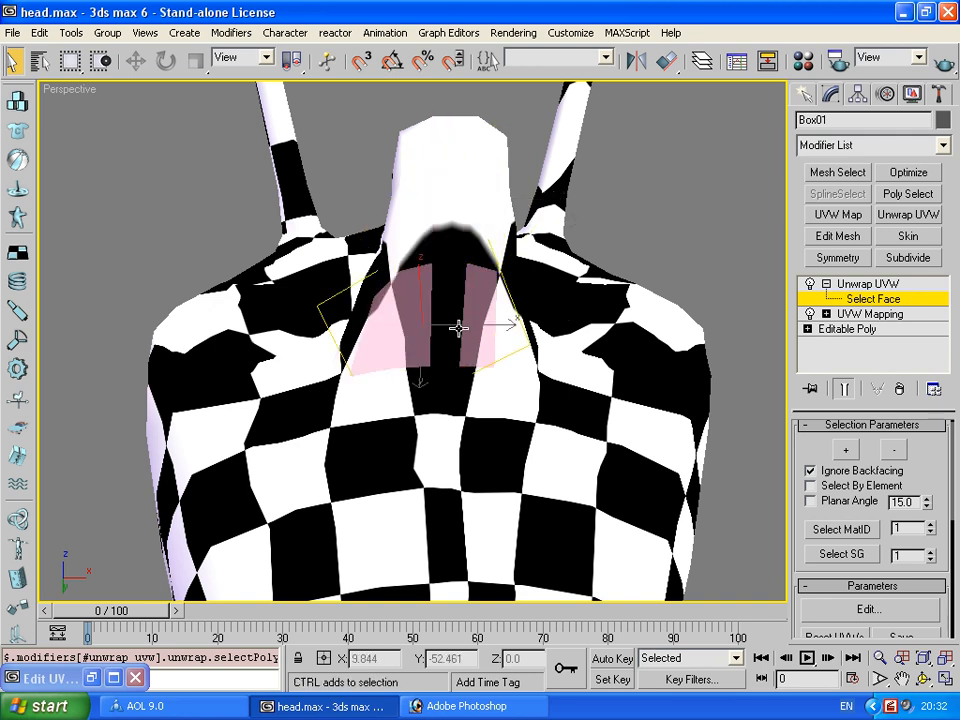
left_click(512, 352, "ctrl")
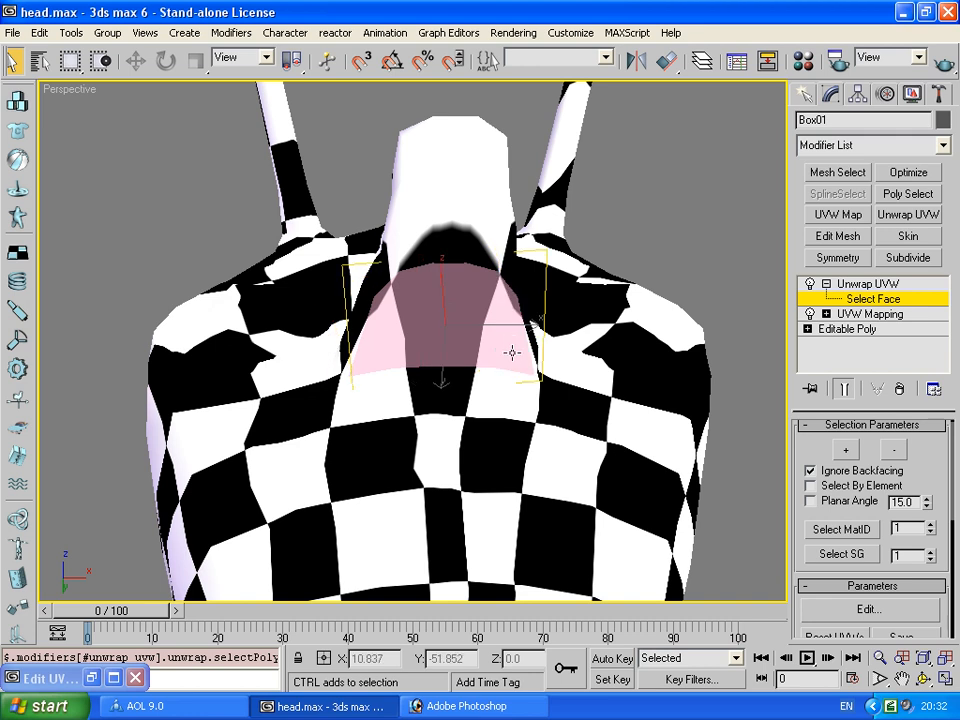
Add the remaining underside faces up to the tip of the nose to the face selection
left_click(479, 233, "ctrl")
left_click(430, 233, "ctrl")
left_click(463, 227, "ctrl")
left_click(463, 176, "ctrl")
left_click(441, 146, "ctrl")
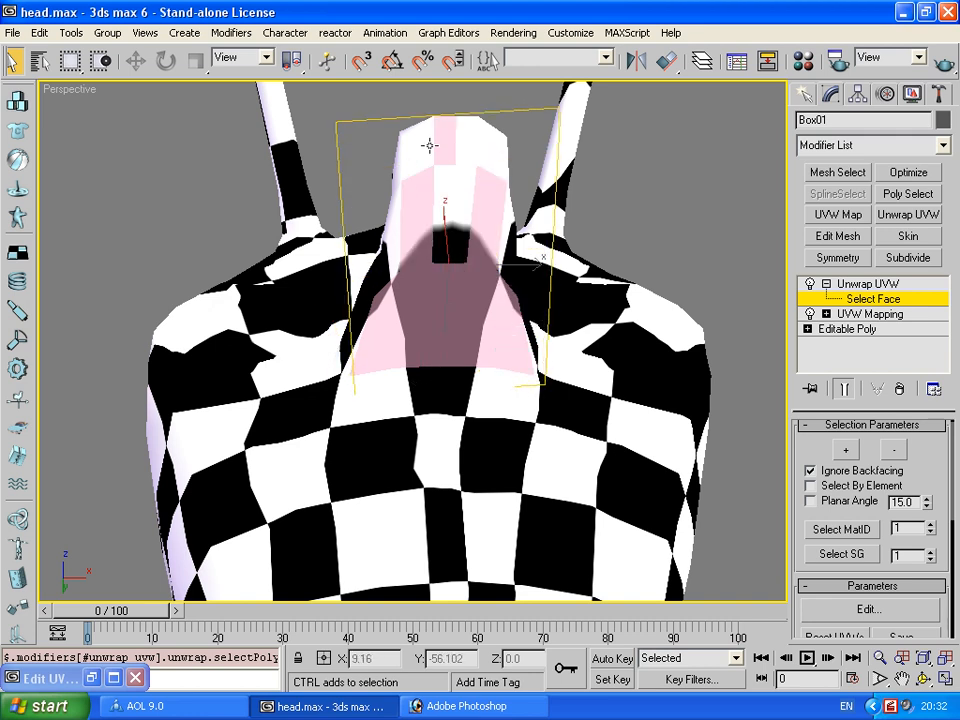
left_click(452, 180, "ctrl")
left_click(484, 148, "ctrl")
left_click(386, 243, "ctrl")
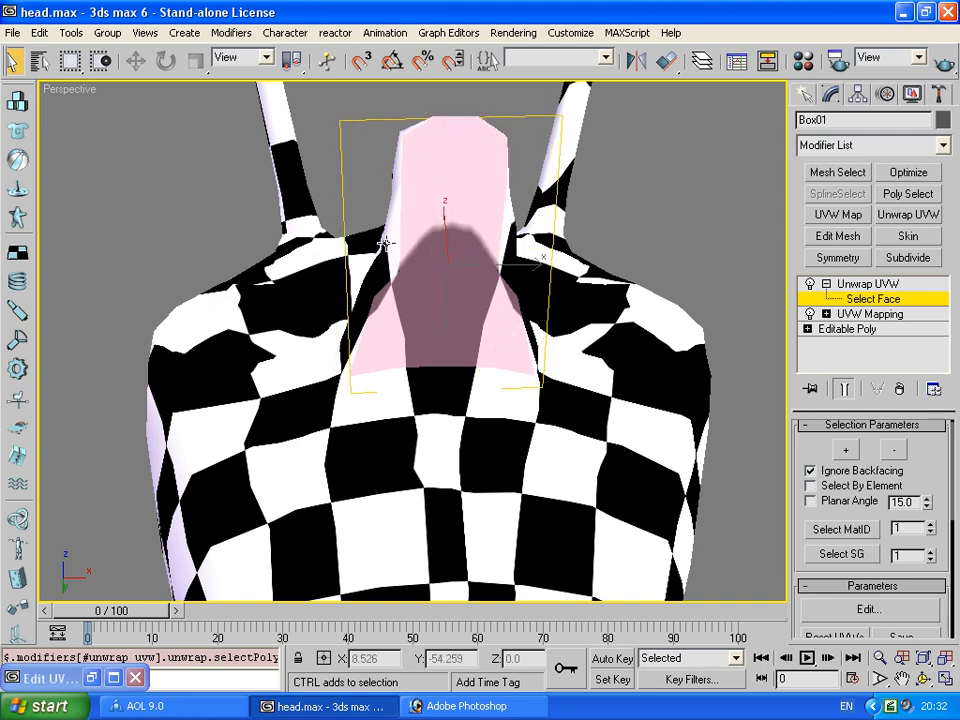
left_click(389, 255, "ctrl")
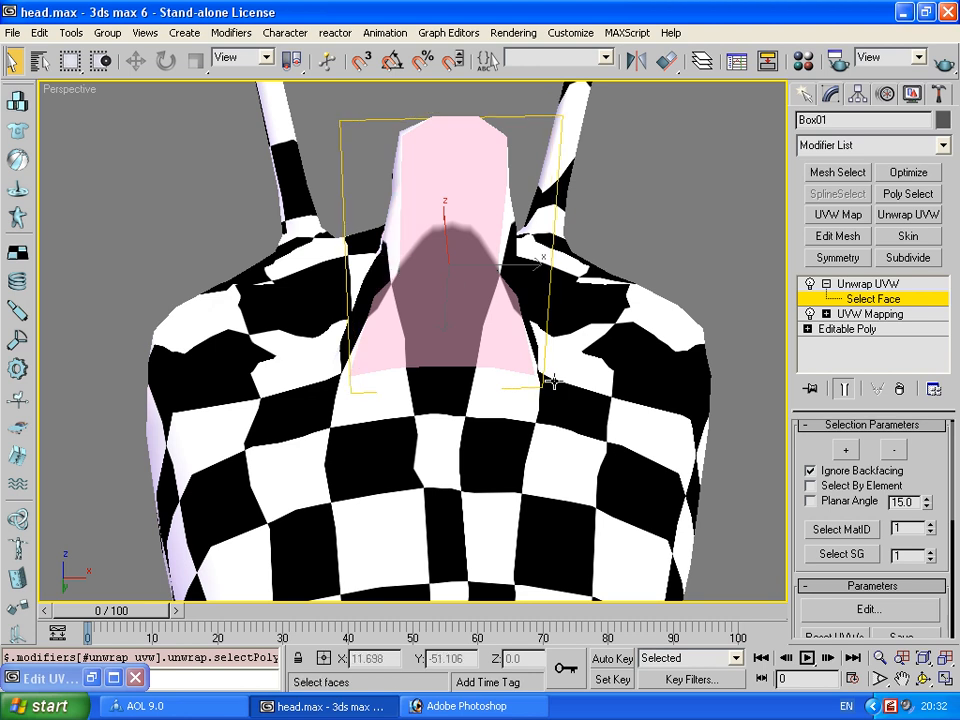
Add the missing faces along the side of the nose to the selection and bring up the Edit UVWs window
left_click(923, 679)
left_click_drag(461, 381, 255, 330)
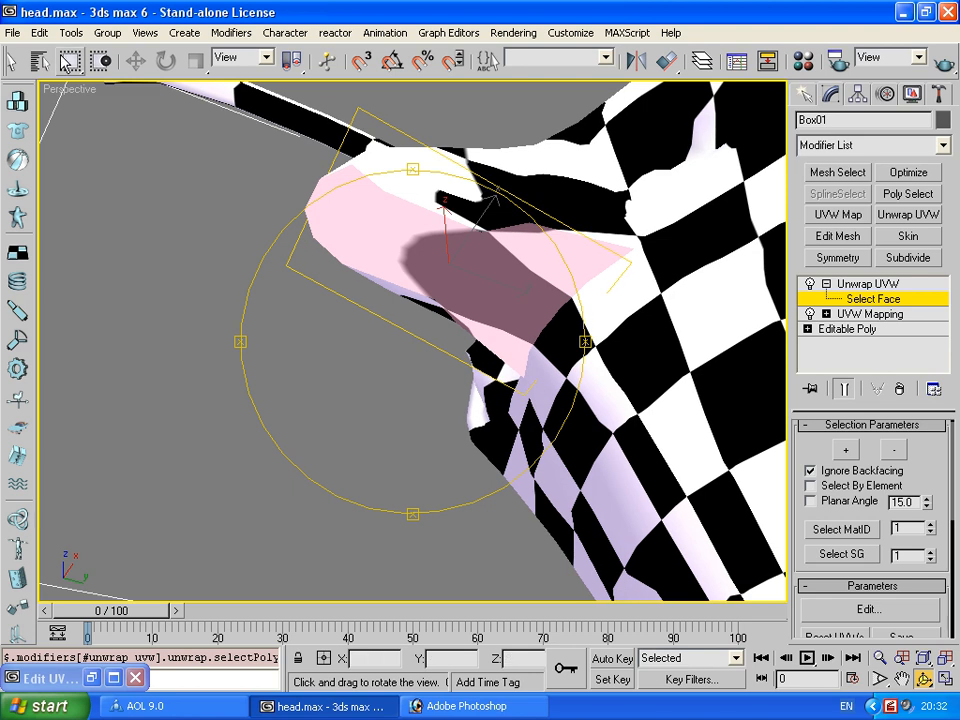
left_click(15, 62)
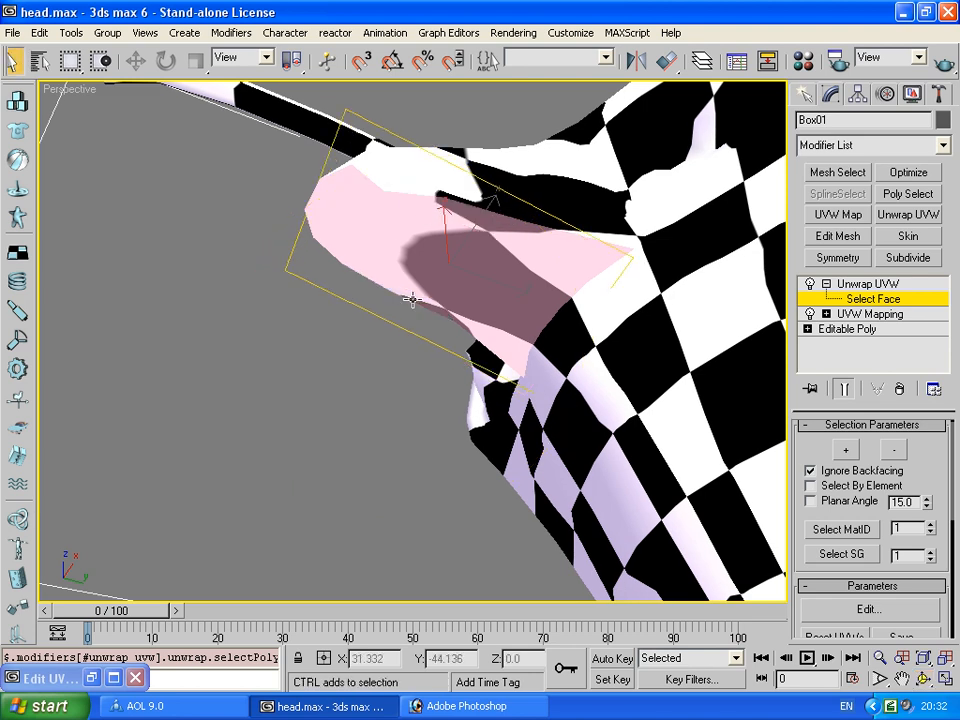
key("ctrl+r")
left_click_drag(455, 190, 381, 479)
left_click(87, 680)
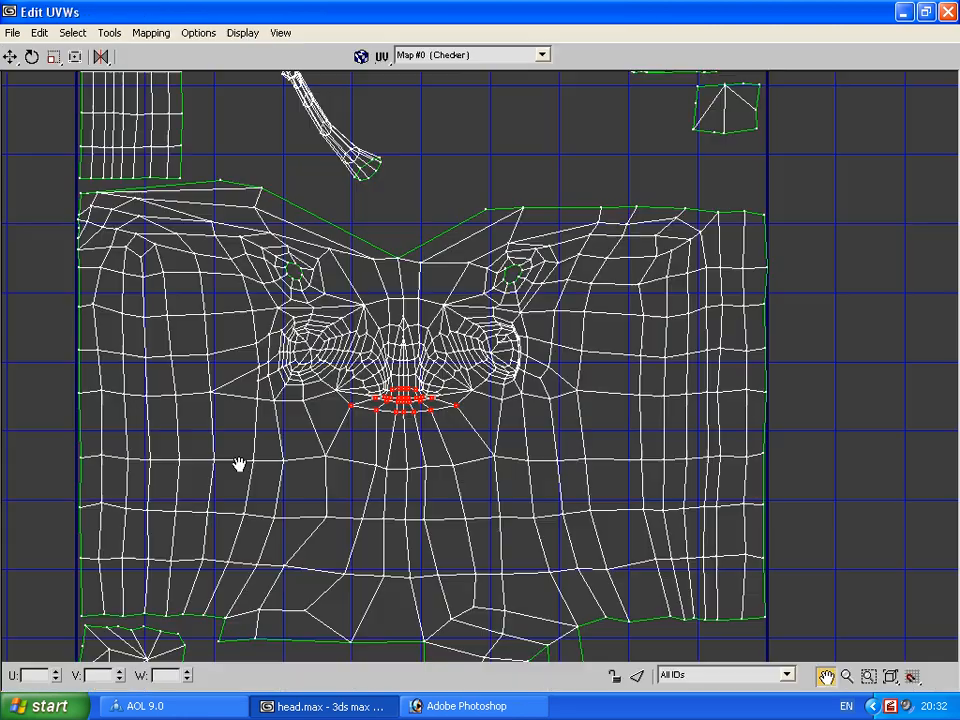
Move the selected nose-underside UV vertices down, then reposition the upper vertex rows separately to open up the compressed area
scroll(383, 419, "up", 3)
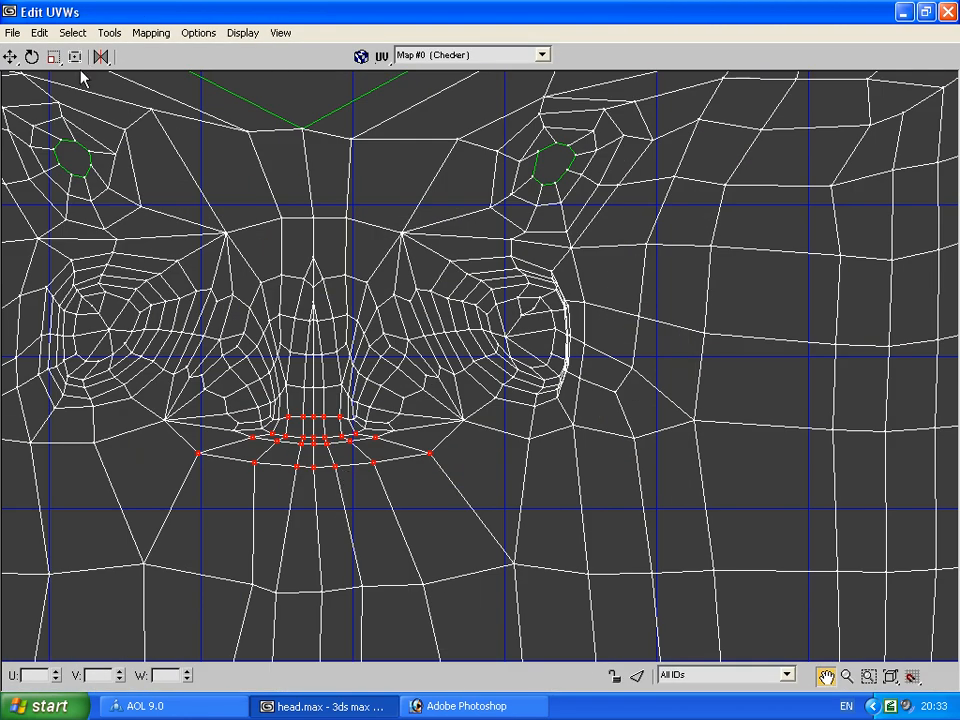
left_click(10, 57)
left_click_drag(335, 461, 335, 490)
left_click_drag(261, 447, 302, 426)
key("ctrl+z")
left_click(348, 436)
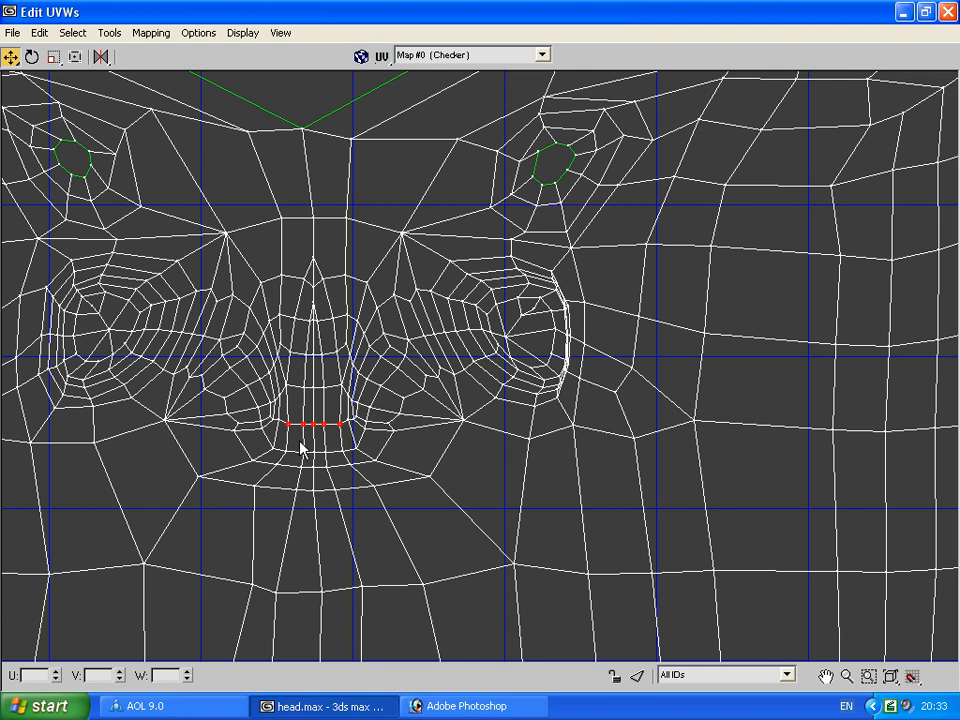
Spread the lower rows of nose-underside UV vertices further down and begin repositioning the outer edge vertices
left_click_drag(243, 456, 296, 480)
left_click(325, 476)
left_click_drag(236, 454, 373, 531)
left_click_drag(335, 487, 372, 486)
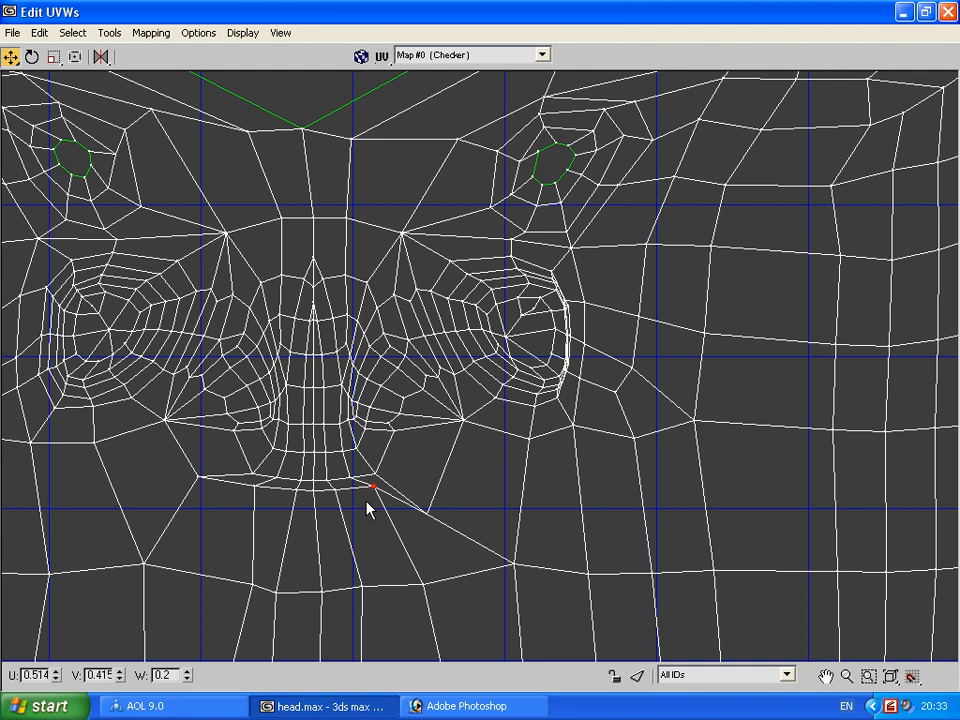
Lower the outer vertices beneath the nose into an evenly spaced curve and adjust the center vertex of the row below
left_click_drag(252, 490, 255, 536, "ctrl")
left_click_drag(198, 480, 287, 592)
scroll(295, 592, "down", 2)
left_click_drag(340, 556, 350, 540)
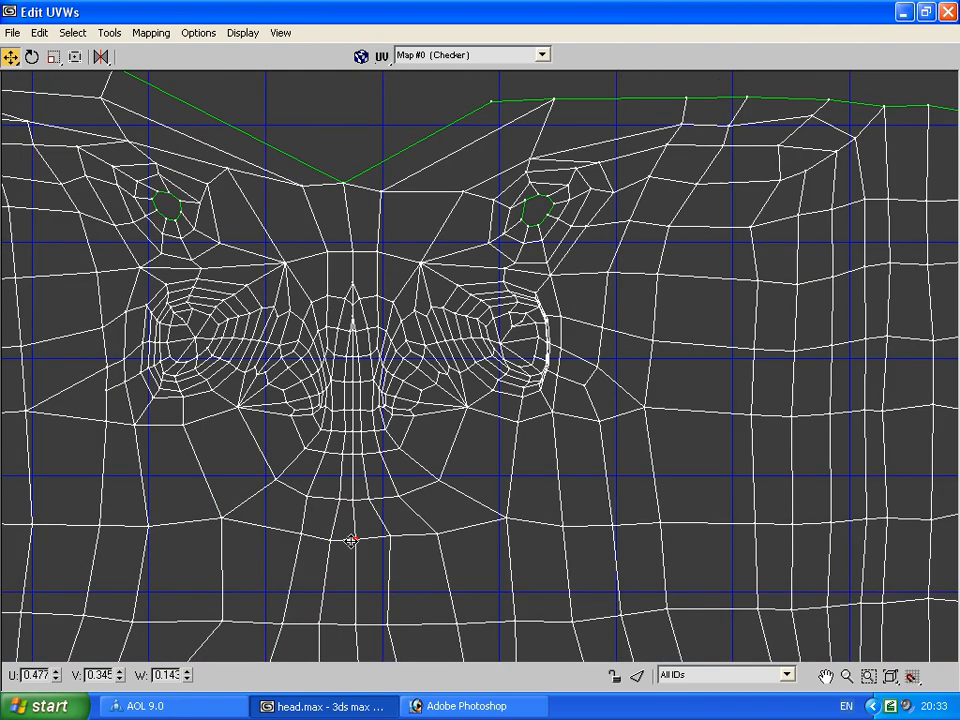
Check the nose's checker pattern in the viewport and move two rows of nose-underside UV vertices slightly lower
left_click(906, 13)
left_click_drag(377, 356, 298, 304)
scroll(418, 345, "up", 3)
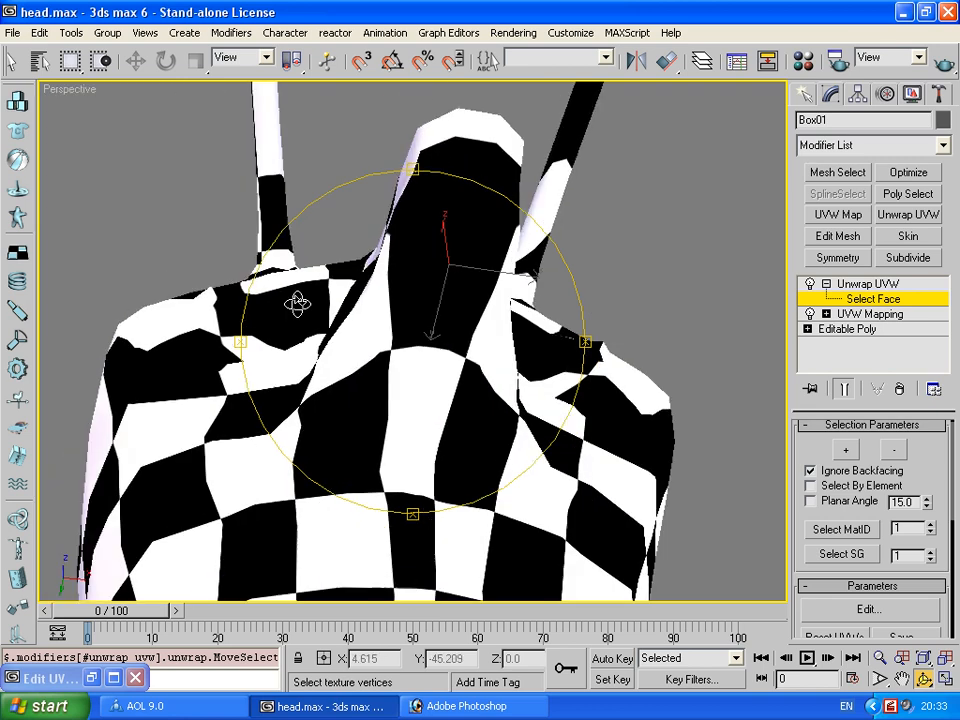
left_click(90, 680)
left_click(91, 679)
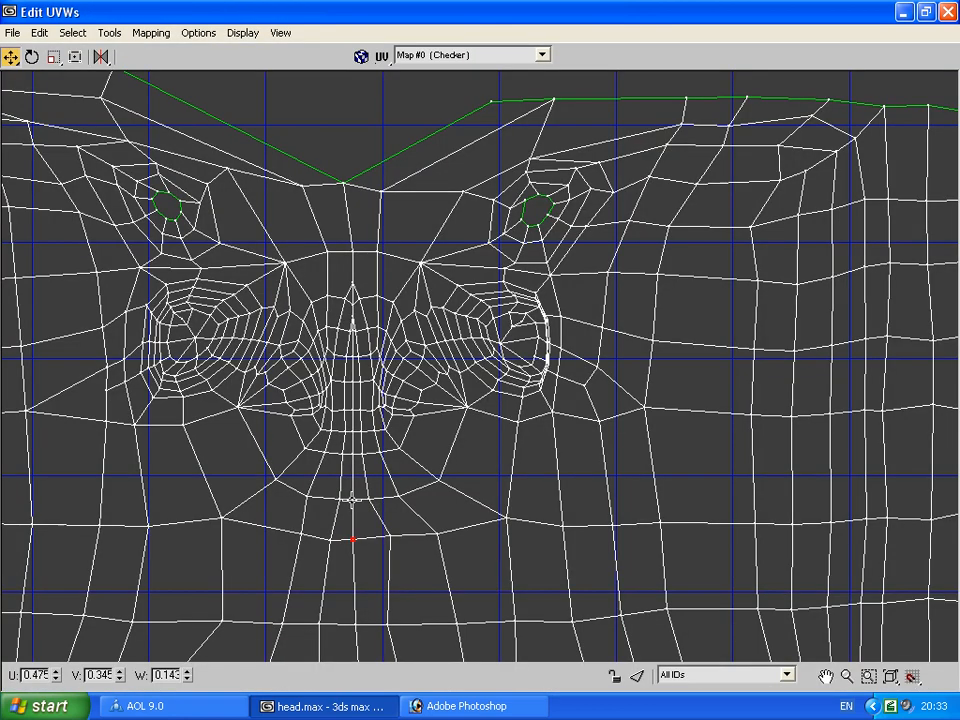
left_click_drag(287, 437, 382, 468)
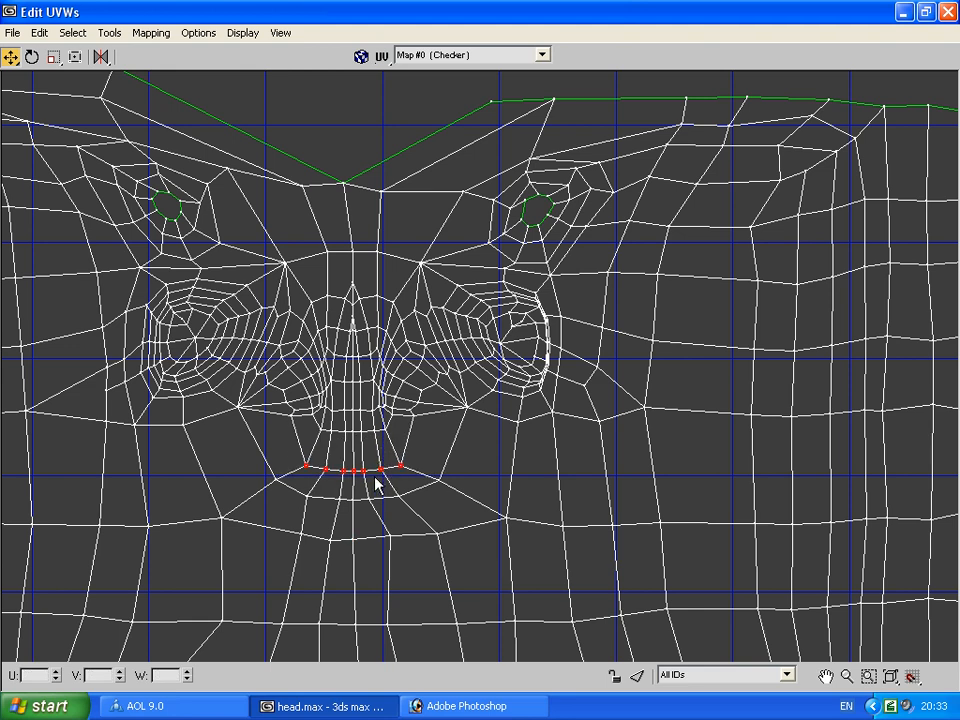
mouse_move(329, 431)
left_mouse_down()
mouse_move(419, 442)
mouse_move(297, 428)
mouse_move(347, 438)
left_mouse_up()
key("ctrl+z")
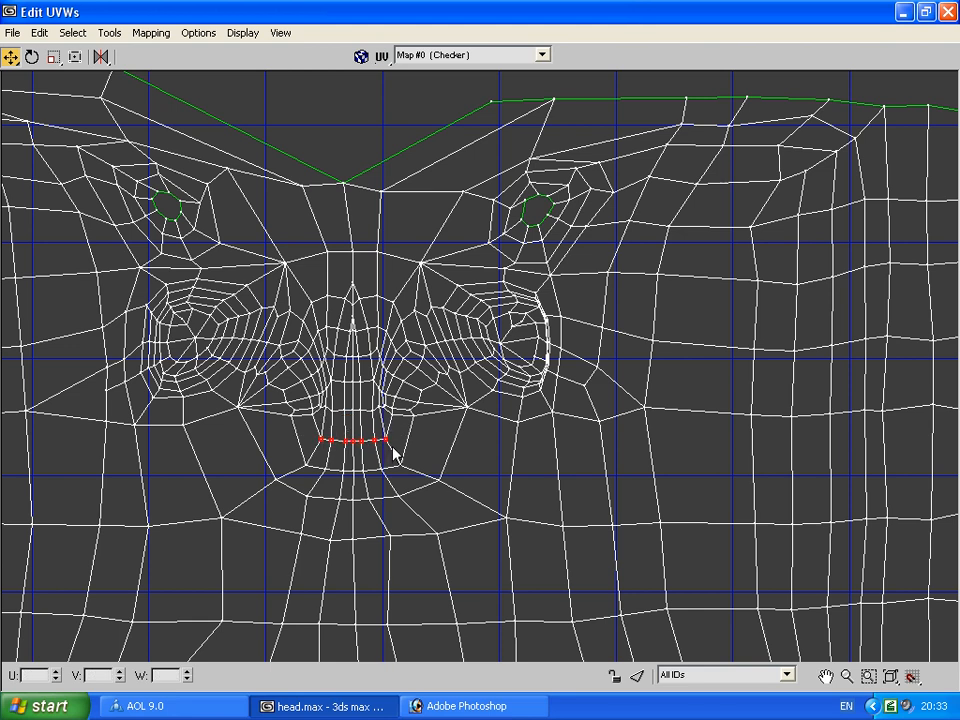
Examine the checker pattern over the whole head in the Perspective viewport and return to the UV editor
left_click(904, 12)
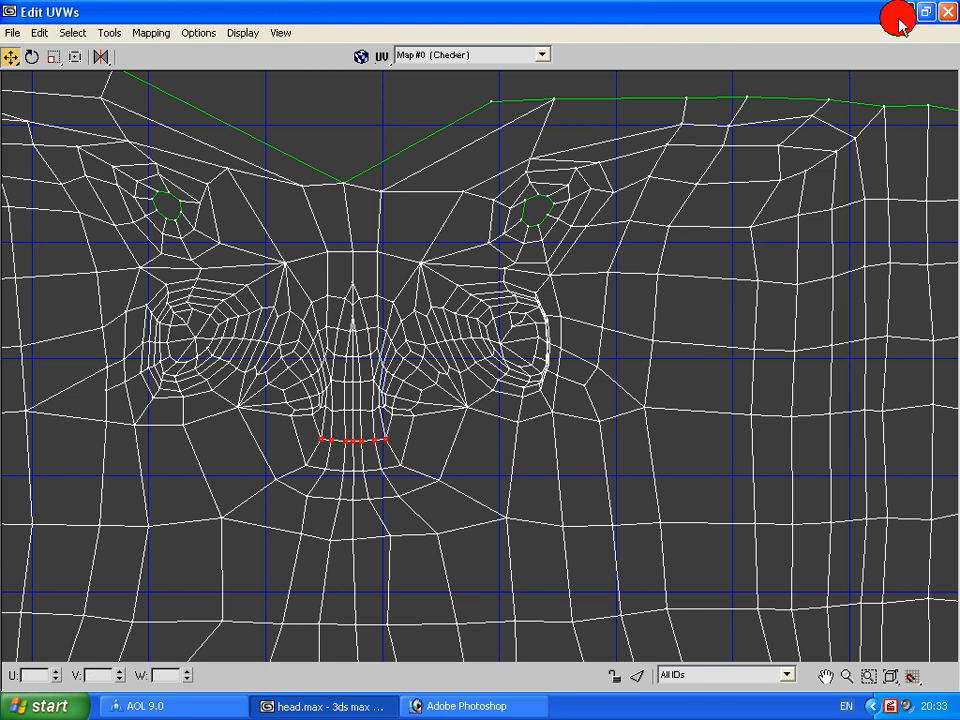
left_click(405, 367)
left_click_drag(393, 352, 343, 439)
scroll(343, 439, "down", 3)
left_click(91, 680)
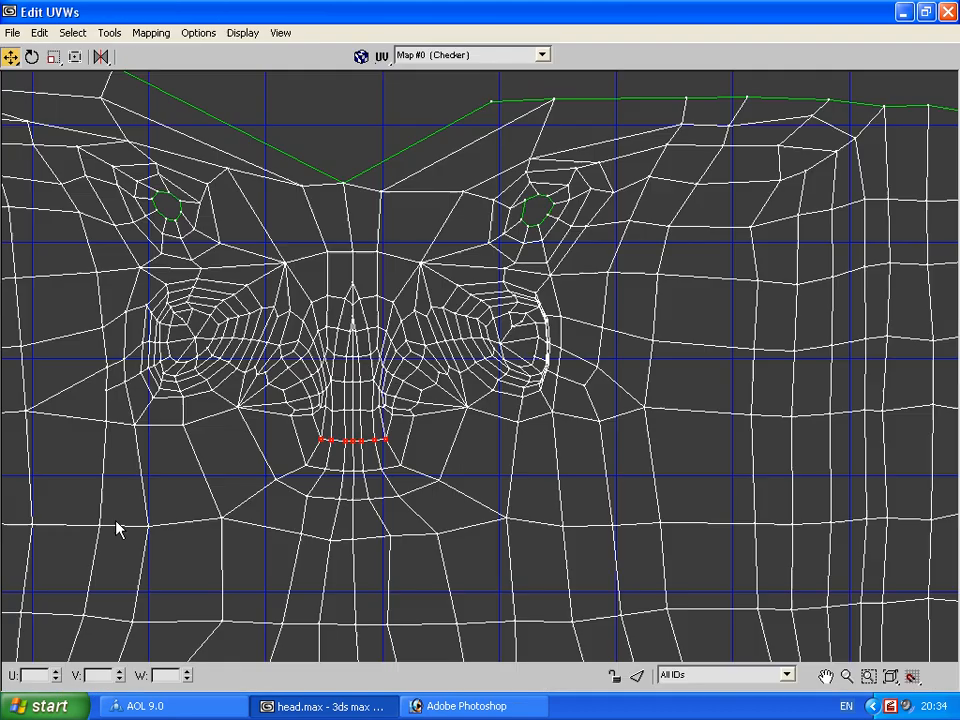
Review the complete UV layout with the vertices deselected, minimize the UV editor and switch back to Photoshop
scroll(253, 540, "down", 5)
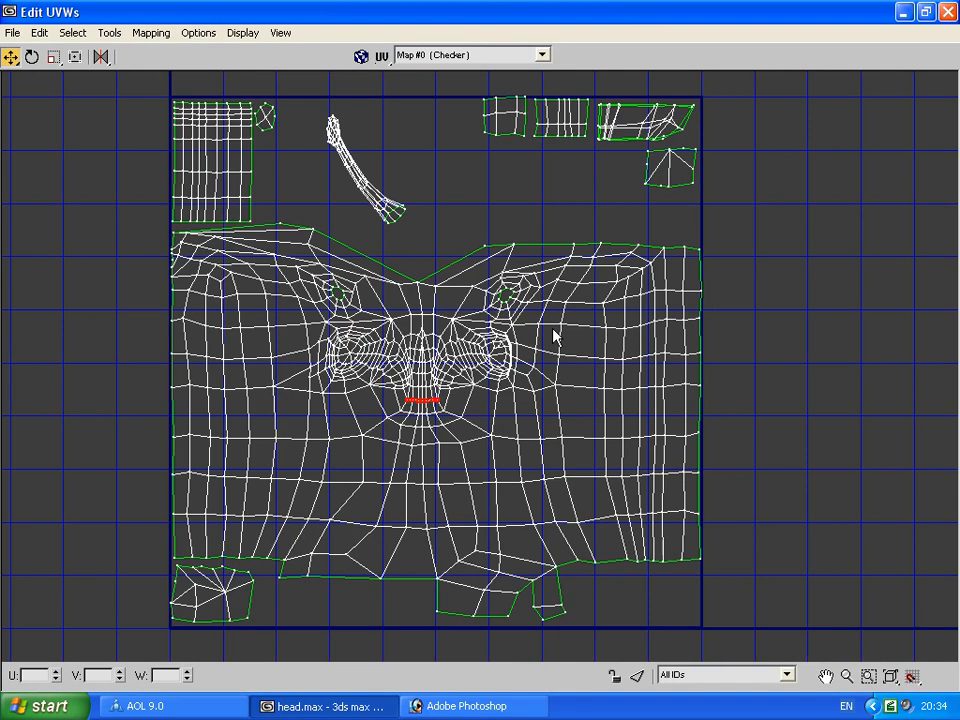
scroll(570, 318, "up", 2)
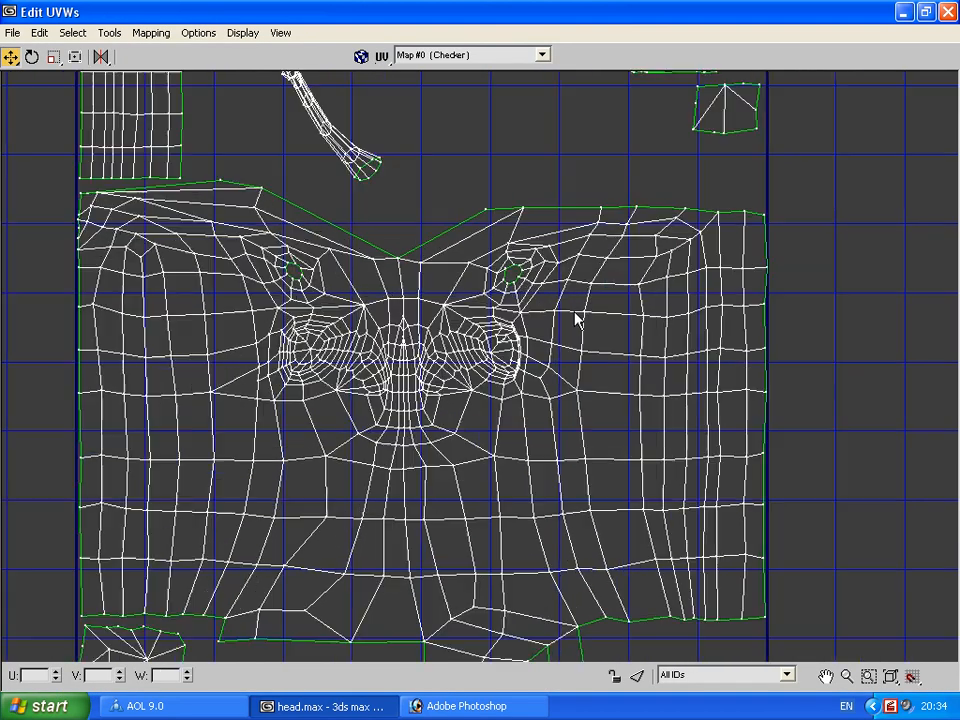
scroll(578, 317, "down", 2)
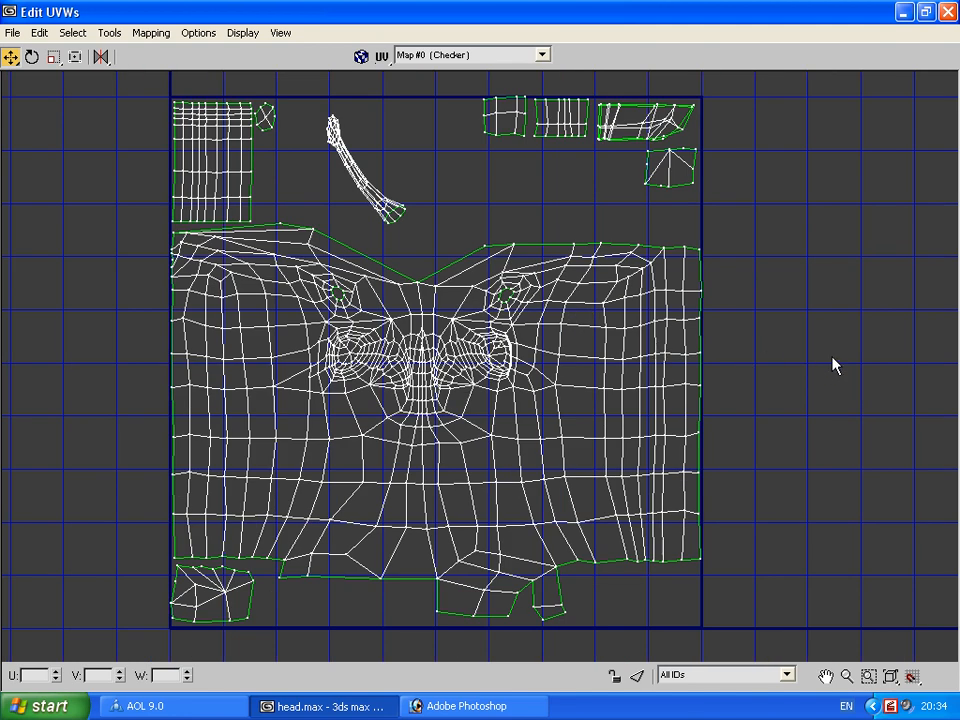
left_click(905, 12)
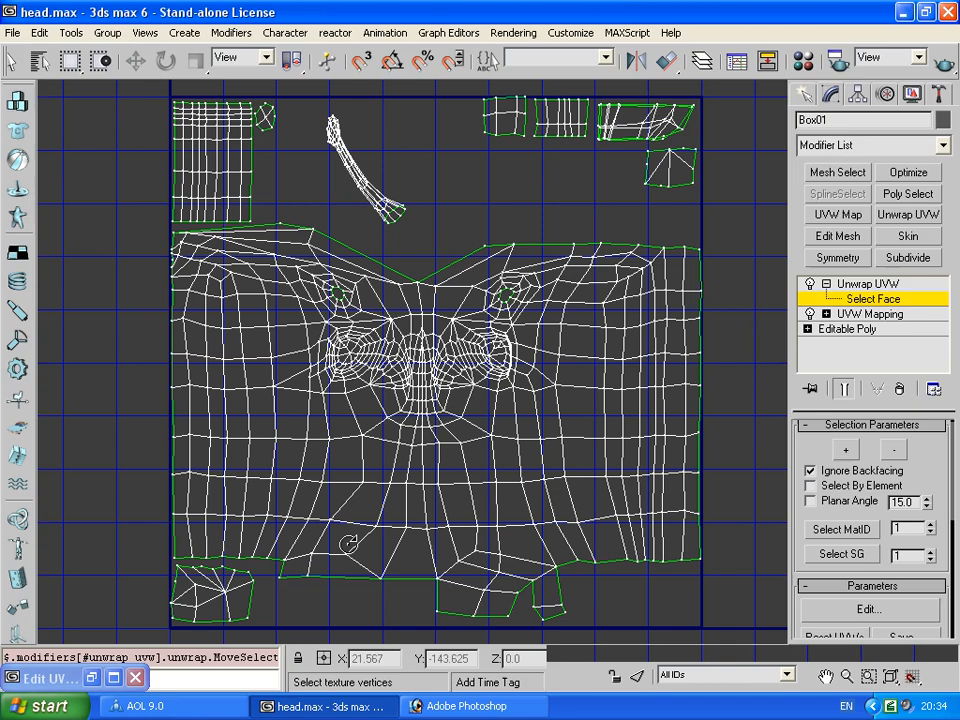
left_click(455, 706)
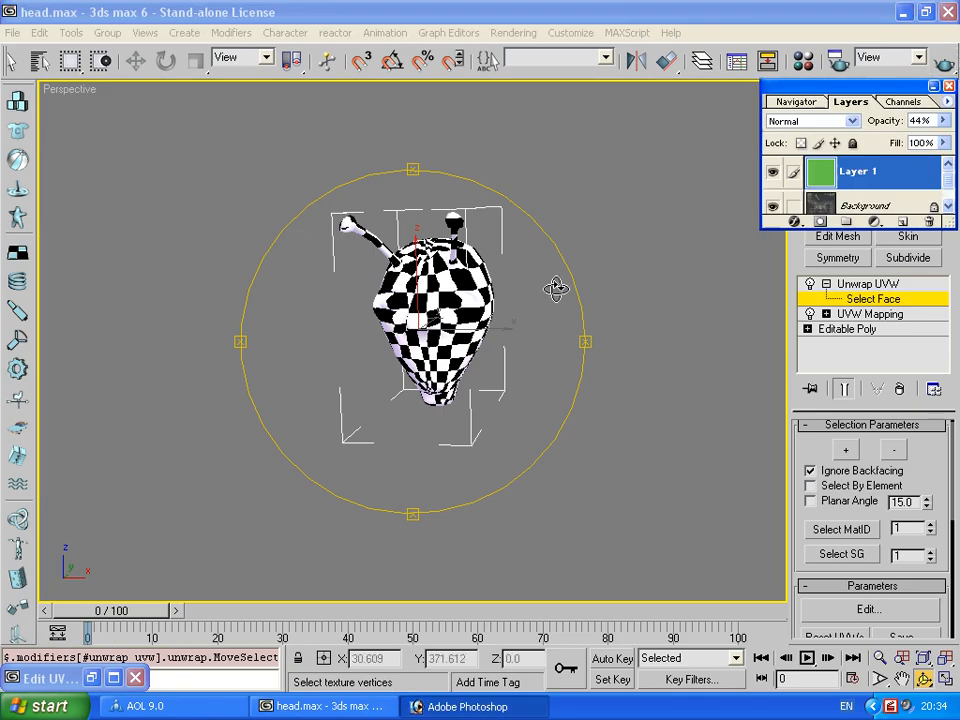
Minimize 3ds Max and close the outdated Untitled-2 template in Photoshop without saving it
left_click(906, 12)
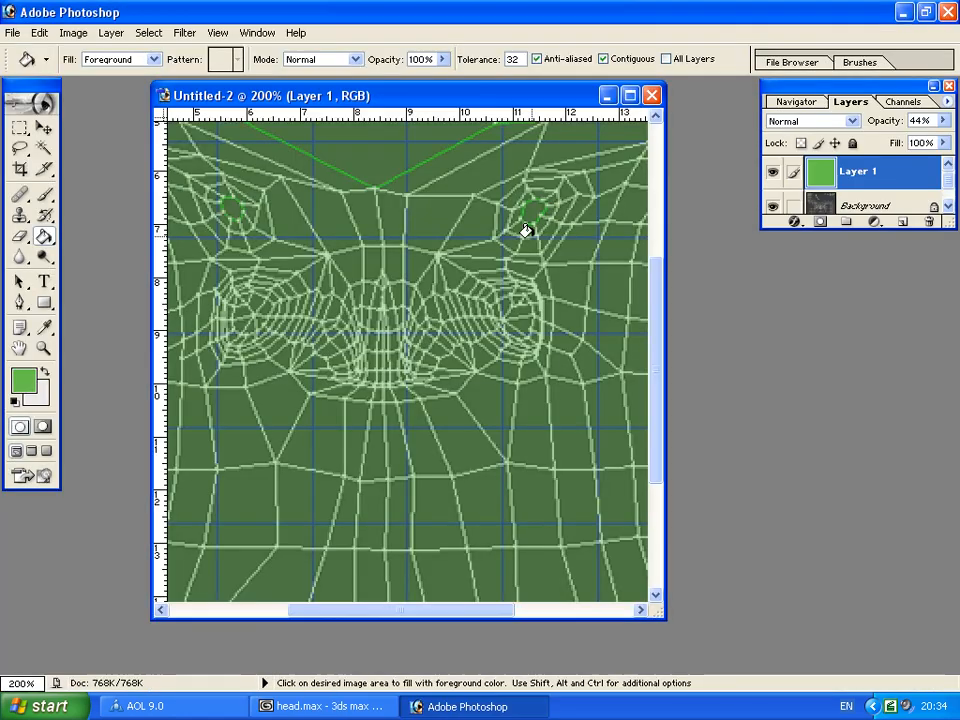
left_click(652, 95)
key("n")
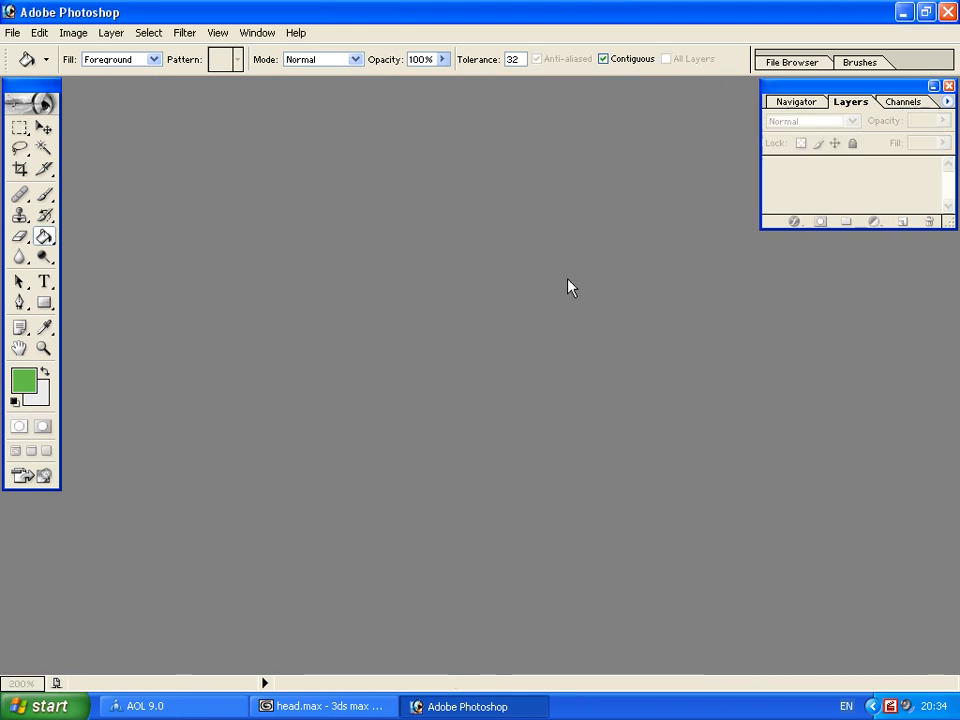
Create a new document, paste the captured UV editor screenshot into it and merge it with the background
key("ctrl+n")
key("Return")
key("ctrl+v")
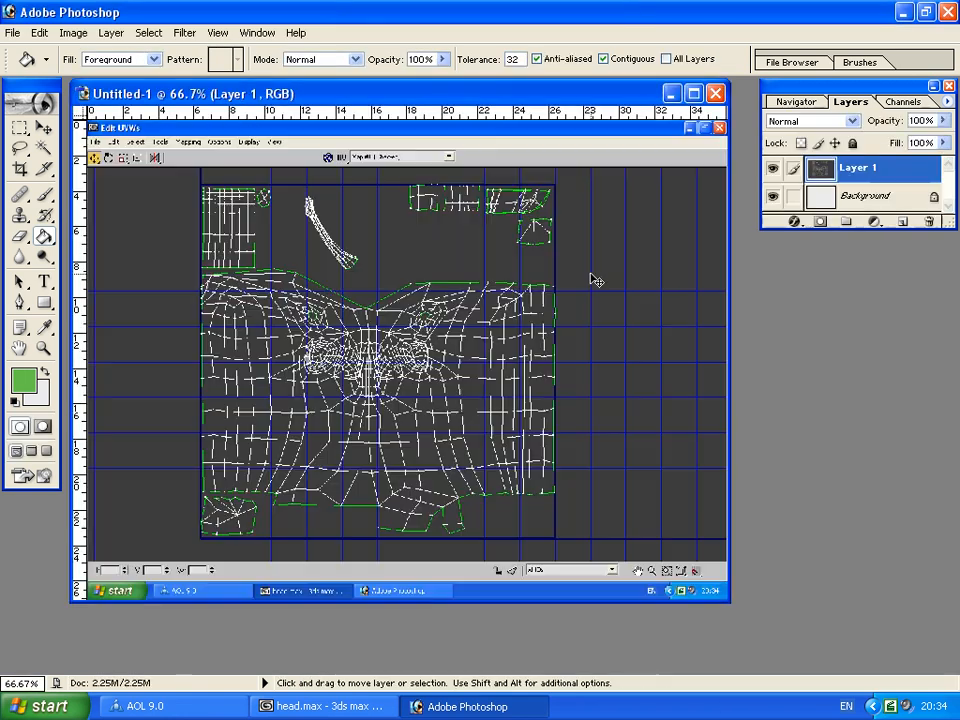
key("ctrl+e")
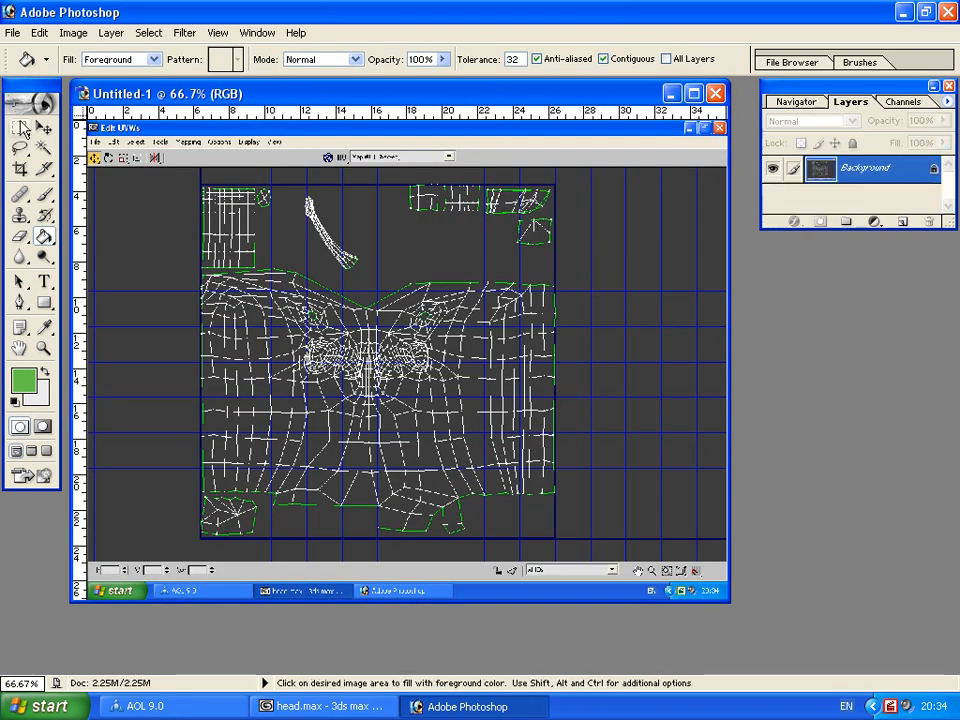
Copy the square UV layout area out of the screenshot into another new document and merge it with the background
key("m")
left_click_drag(199, 184, 558, 540)
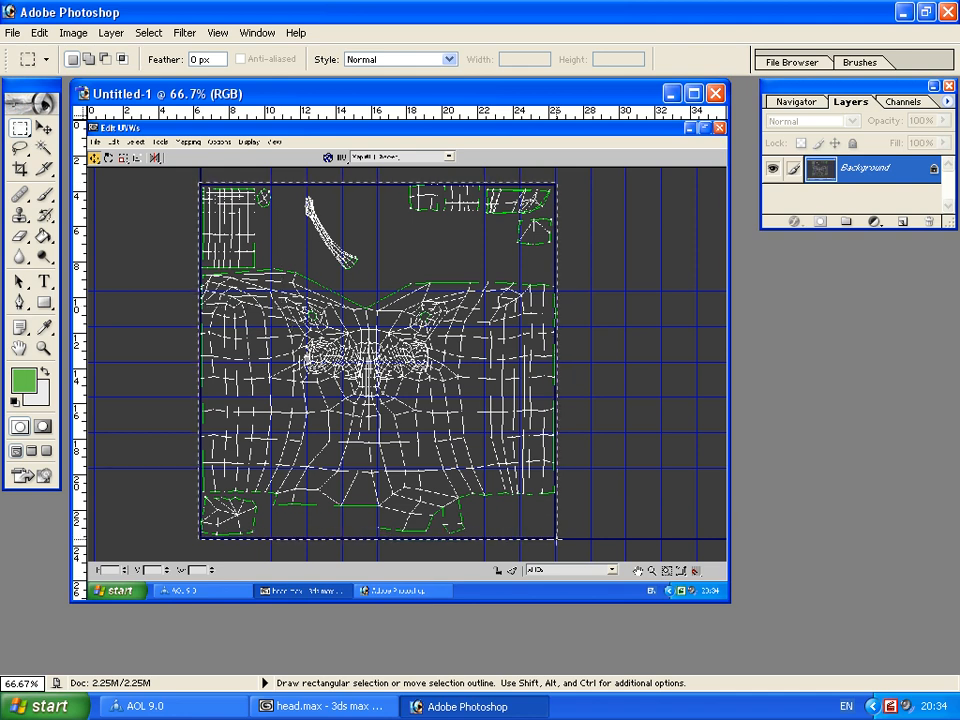
key("ctrl")
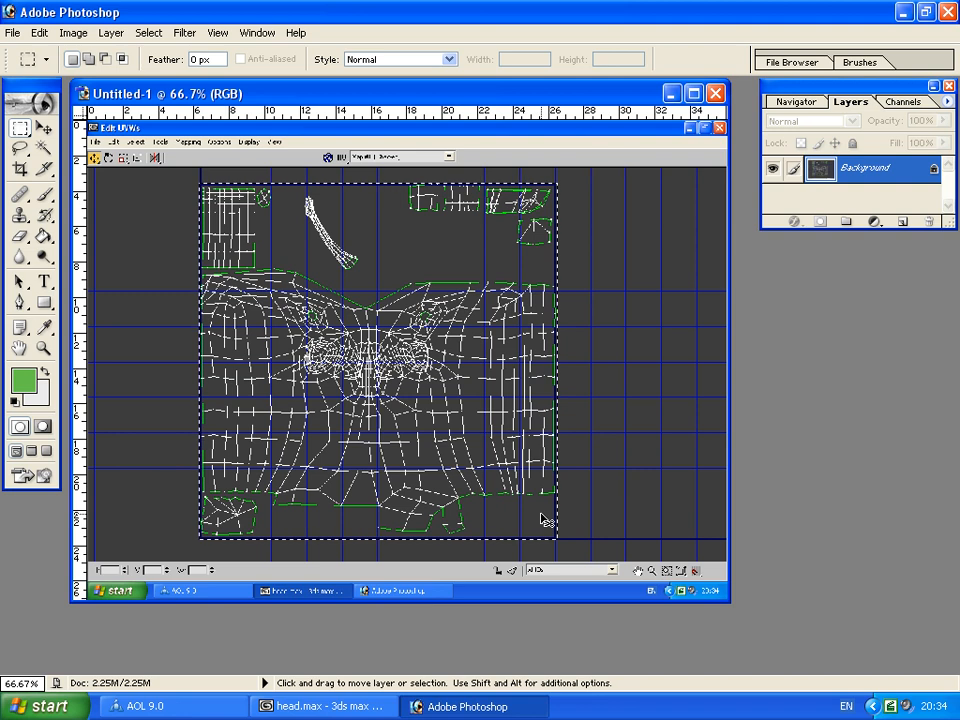
key("ctrl+c")
key("ctrl+n")
key("Return")
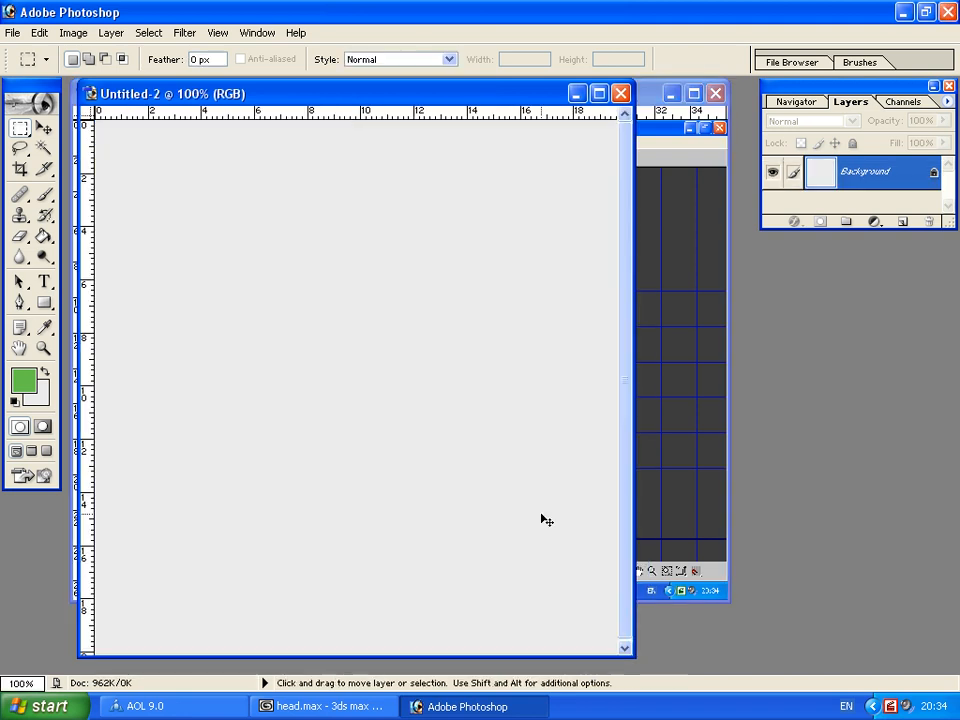
key("ctrl+v")
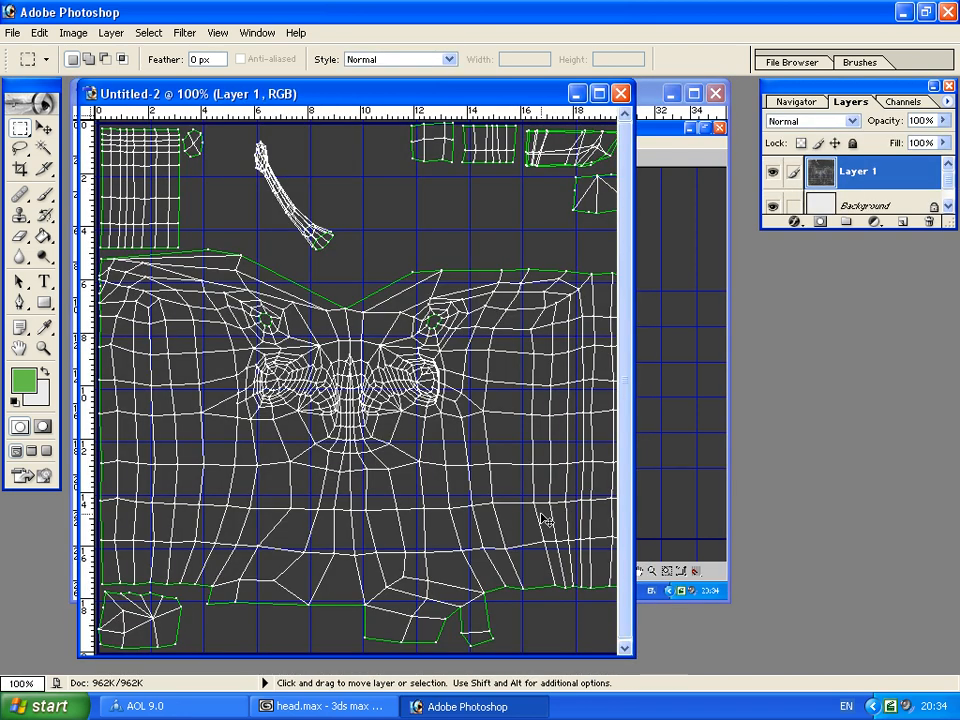
key("ctrl+e")
Resize the UV layout image to 512 x 512 pixels
left_click(62, 33)
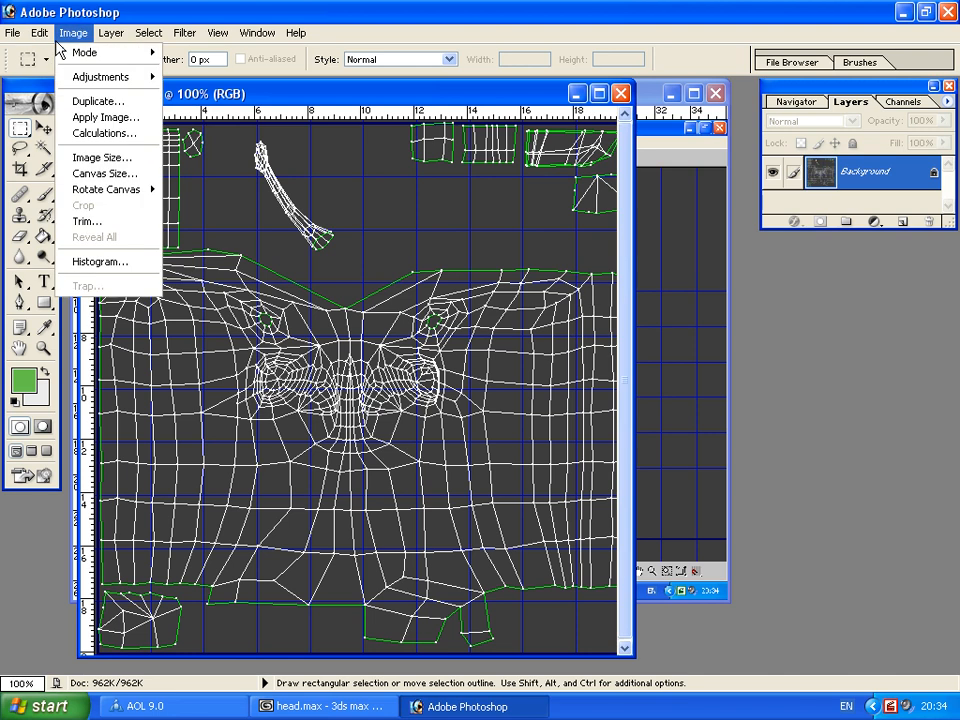
left_click(100, 157)
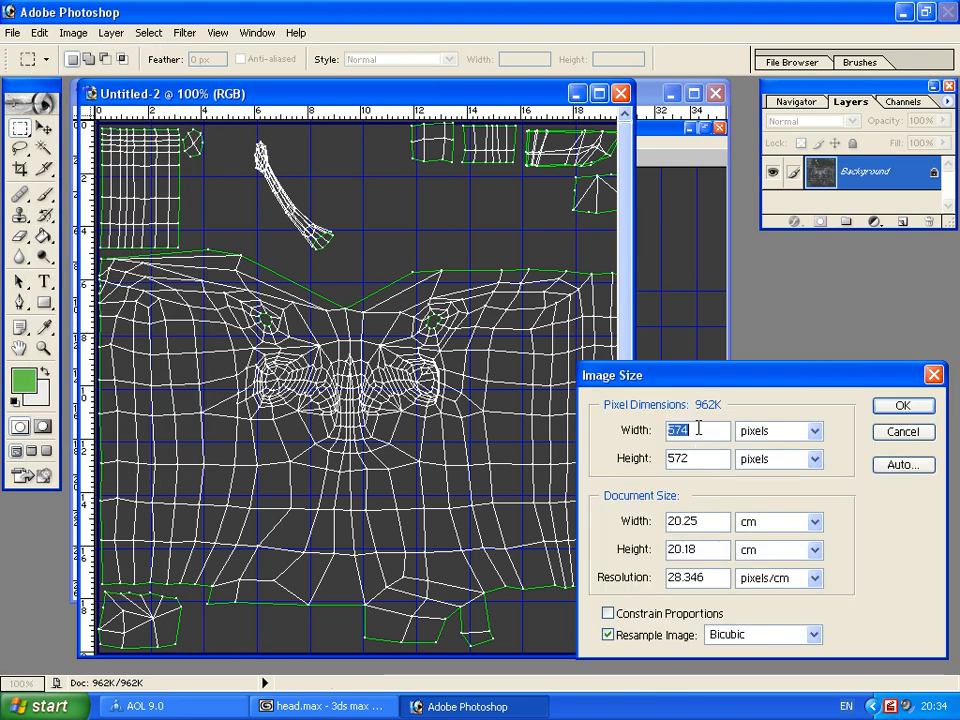
left_click(619, 429)
type("512")
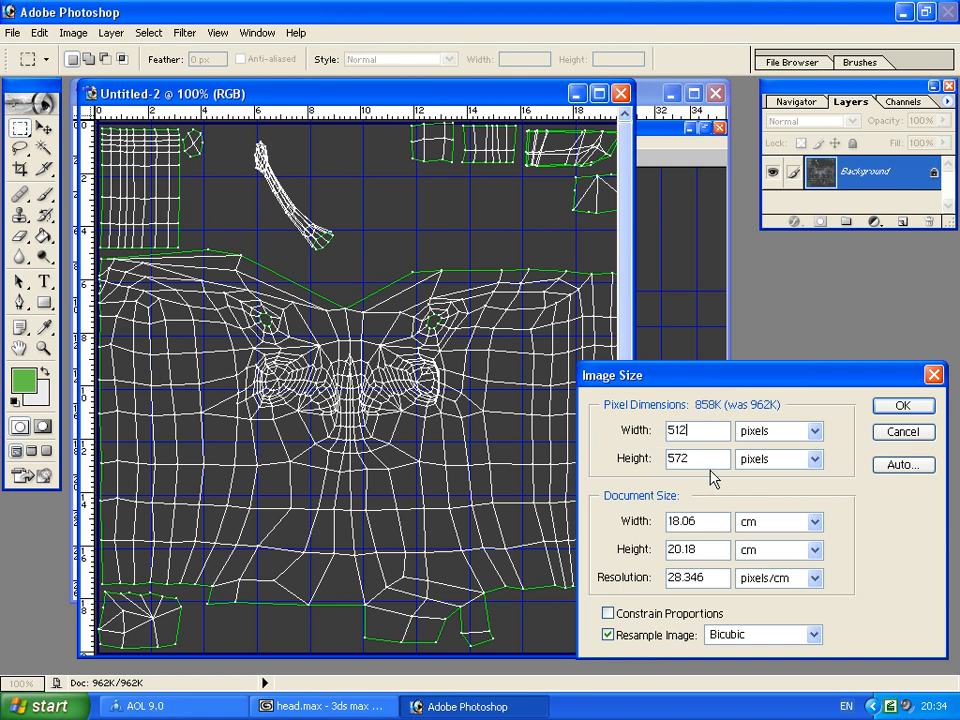
key("Tab")
type("412")
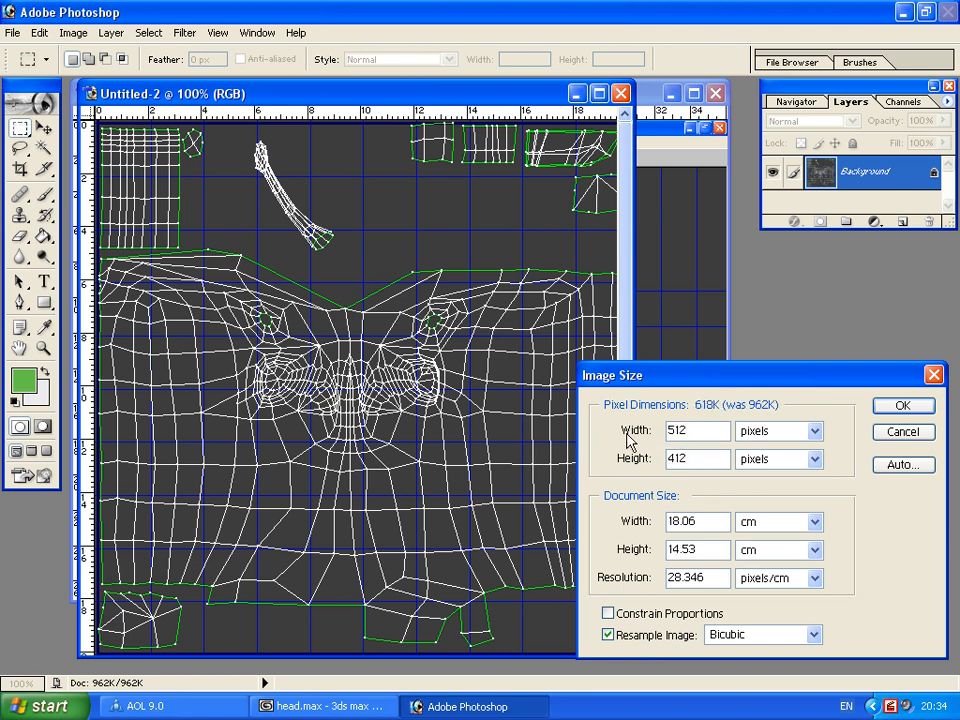
key("BackSpace")
key("BackSpace")
key("BackSpace")
type("512")
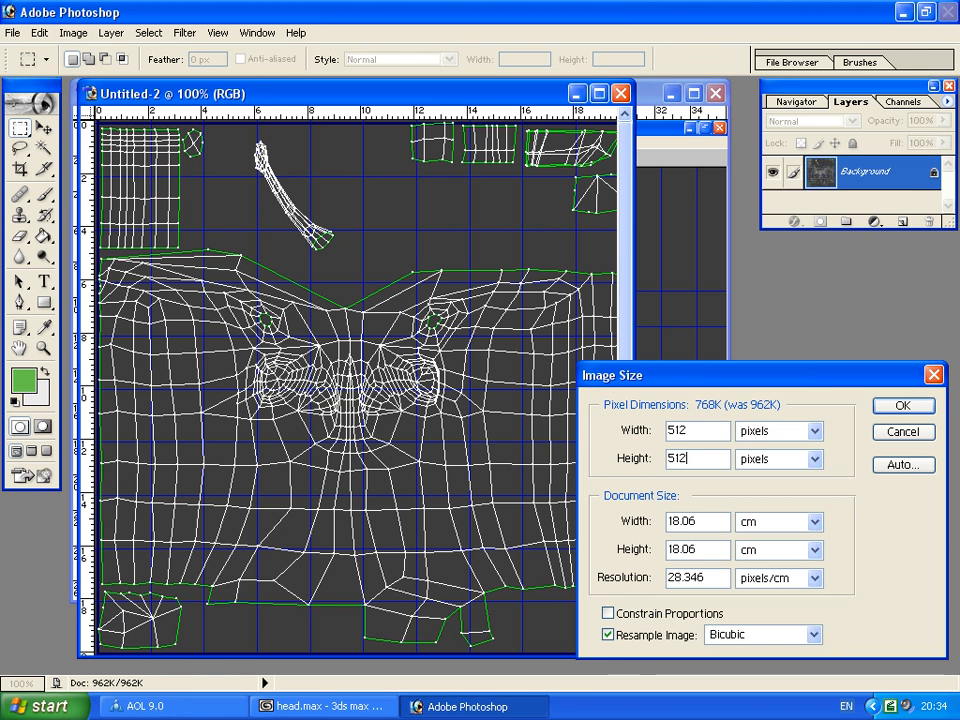
left_click(902, 405)
left_click(797, 102)
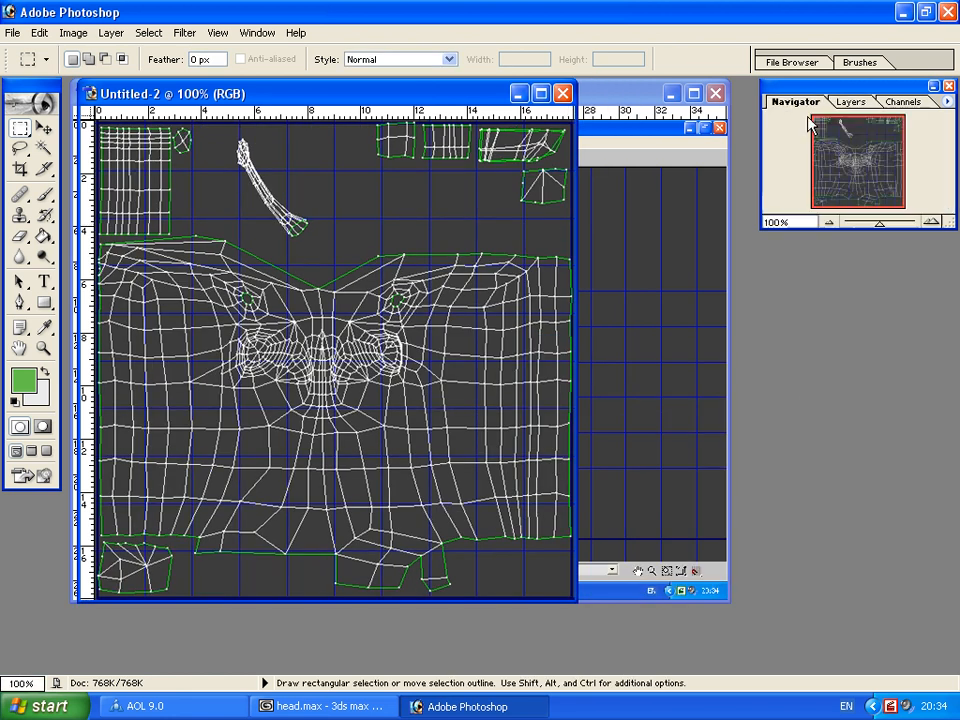
left_click(930, 222)
left_click(930, 222)
left_click(829, 222)
left_click(829, 222)
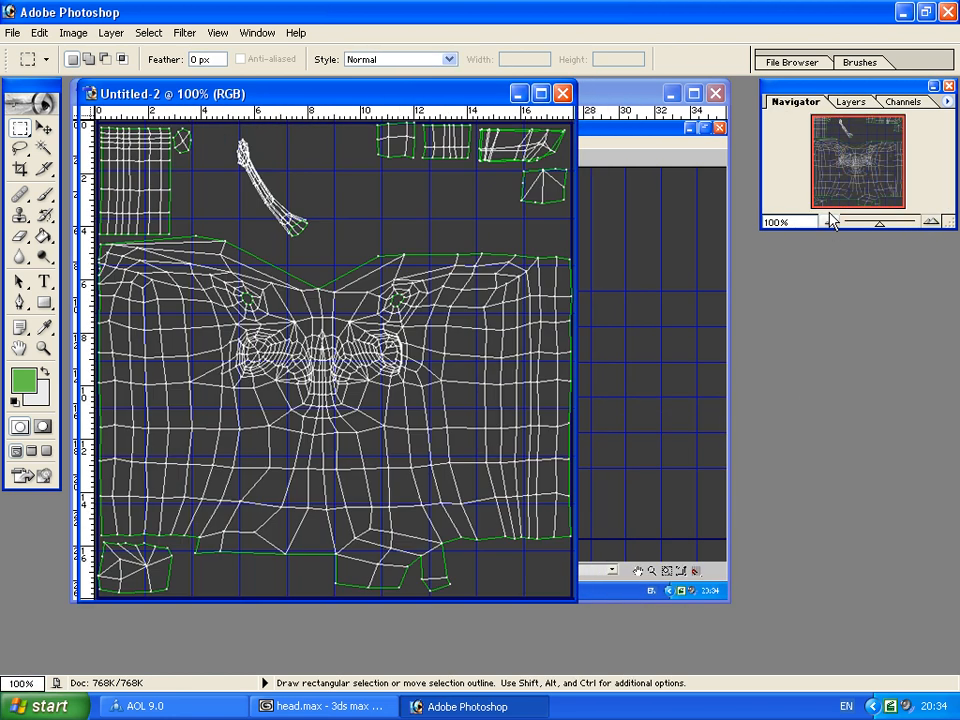
Add a new layer above the UV layout, fill it with the green foreground color and lower its opacity to 67%
left_click(845, 100)
left_click(901, 222)
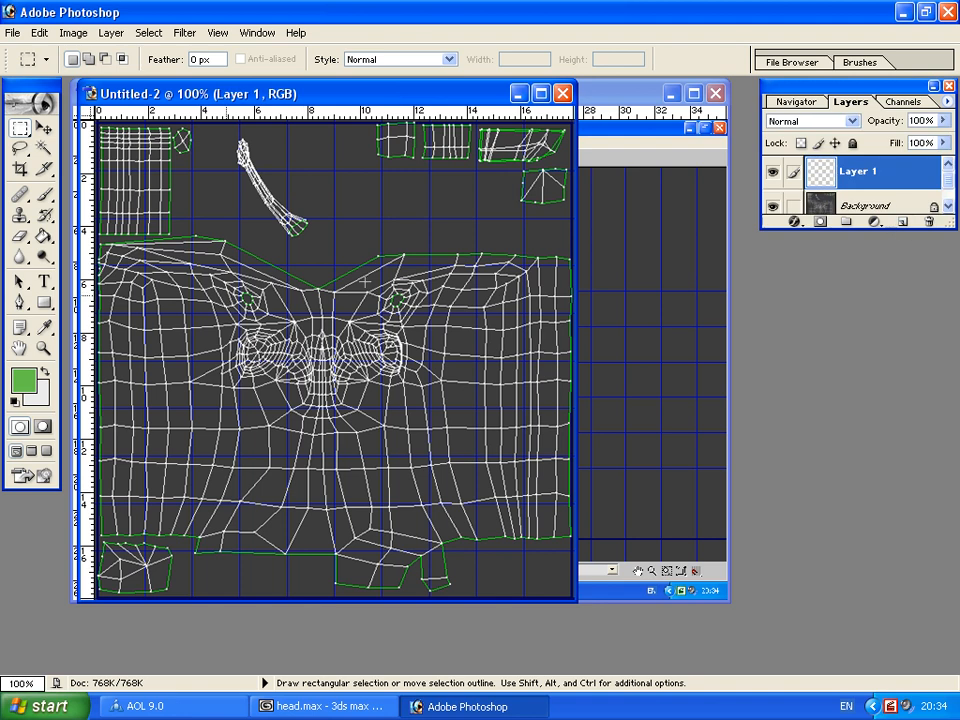
left_click(43, 236)
left_click(197, 277)
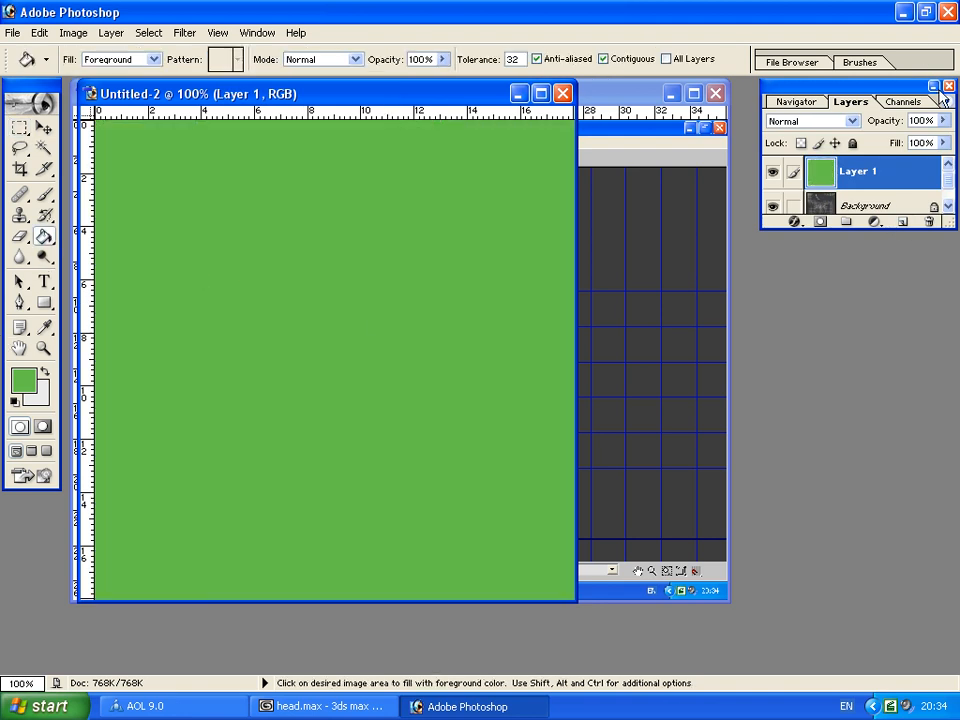
left_click_drag(942, 120, 913, 143)
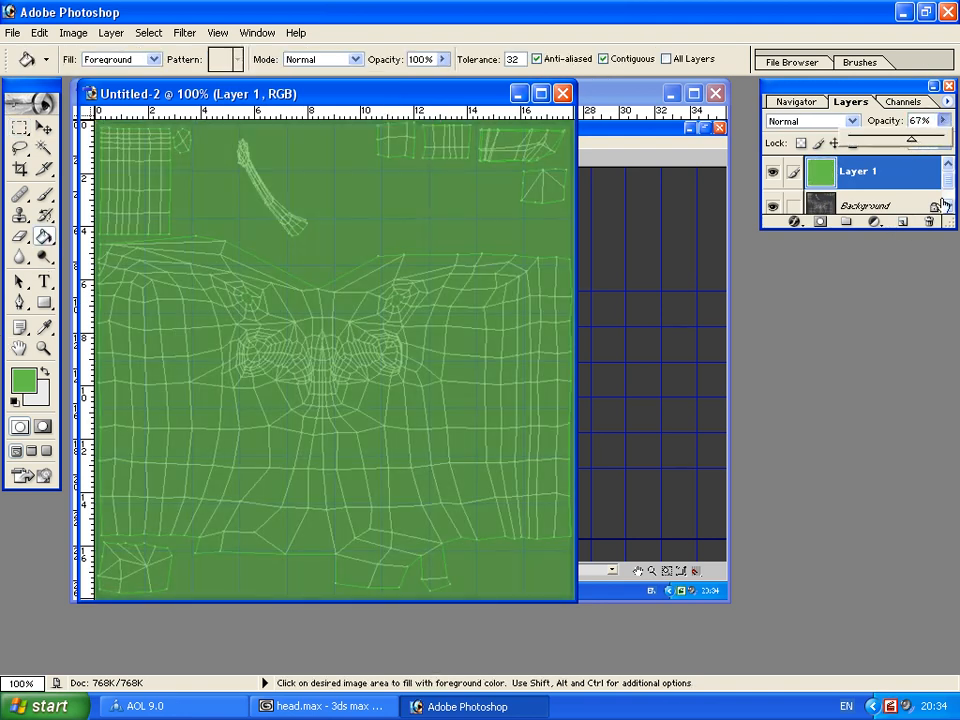
Outline the eye area in the left half of the UV layout with a Polygonal Lasso selection at 400% zoom
left_click(796, 101)
left_click(930, 222)
left_click(930, 222)
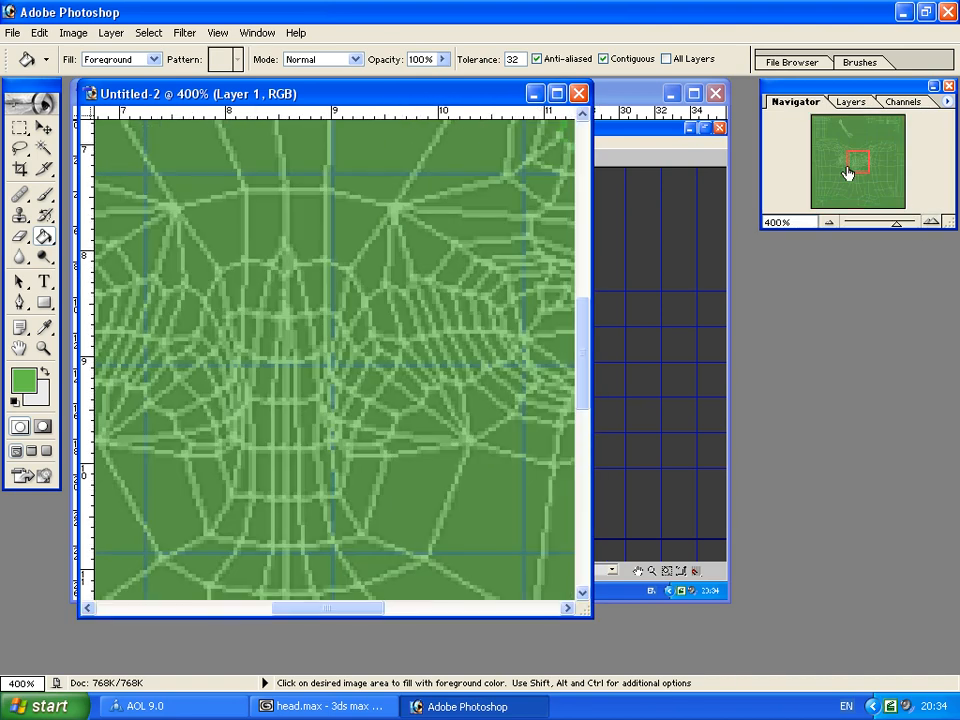
left_click_drag(846, 171, 845, 157)
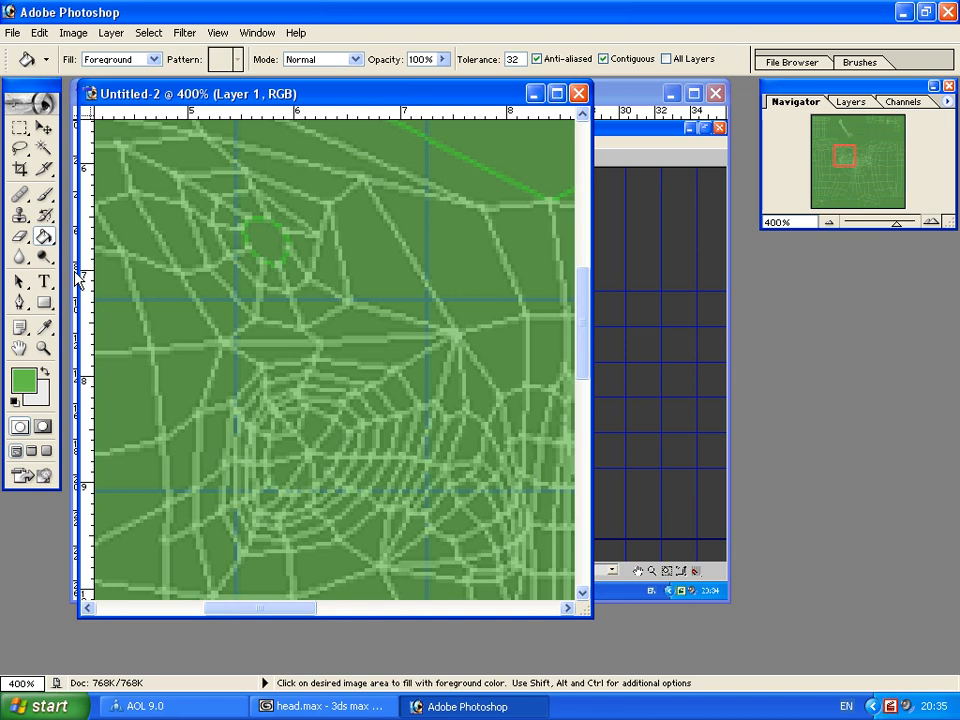
left_click(19, 127)
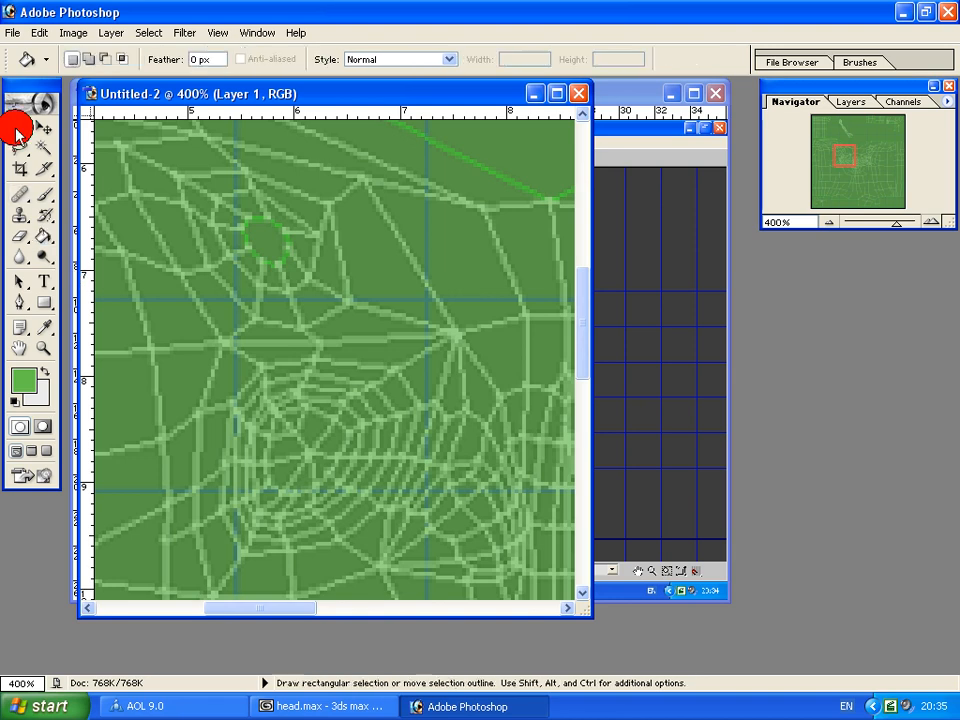
left_click(19, 148)
left_click_drag(19, 148, 75, 161)
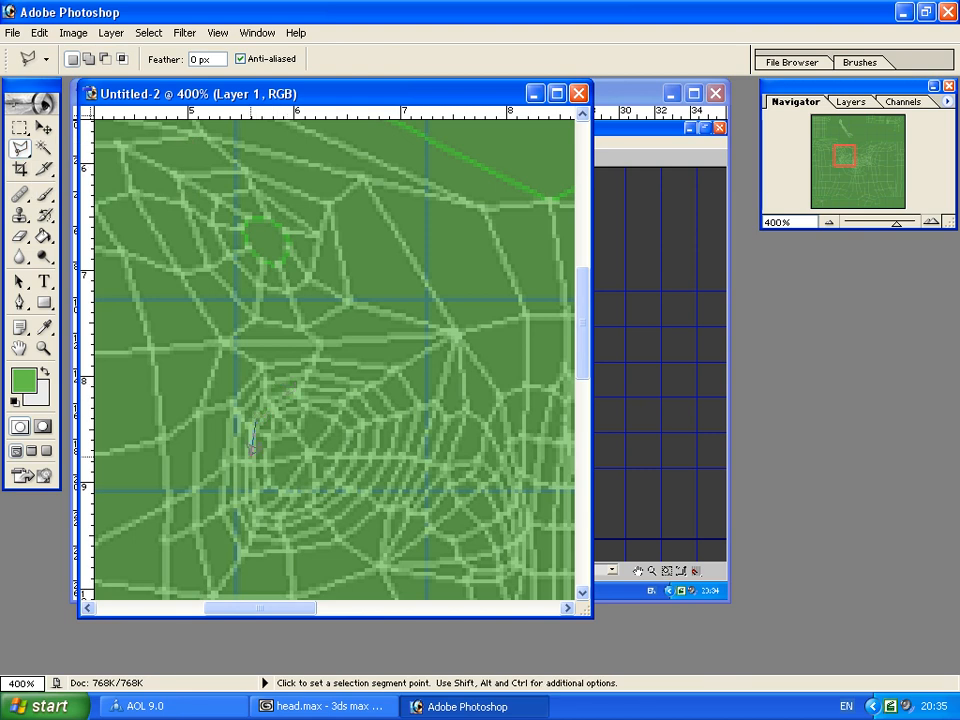
left_click(256, 505)
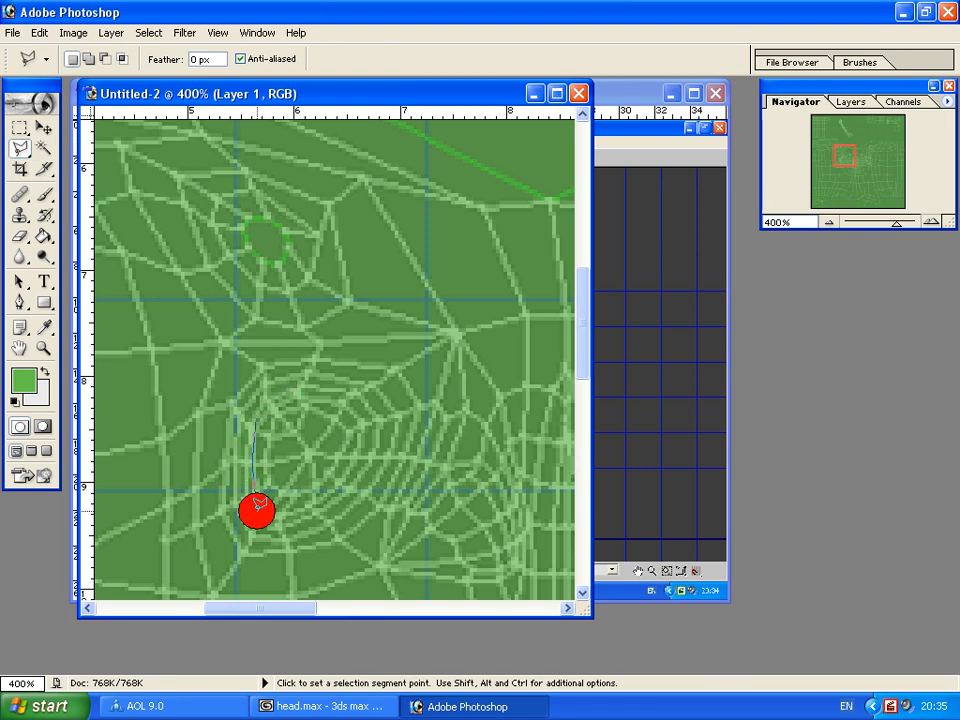
left_click(322, 500)
left_click(352, 468)
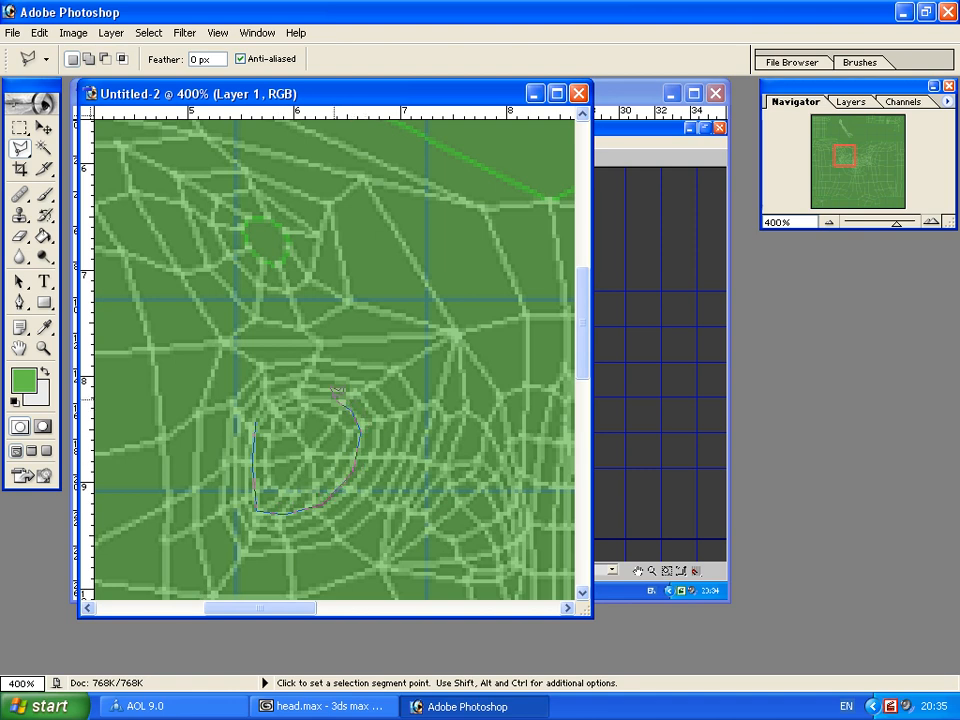
left_click(321, 399)
left_click(289, 403)
left_click(261, 414)
left_click(261, 412)
Change the foreground color to purple 553492, fill the selected eye area with it and deselect
left_click(23, 380)
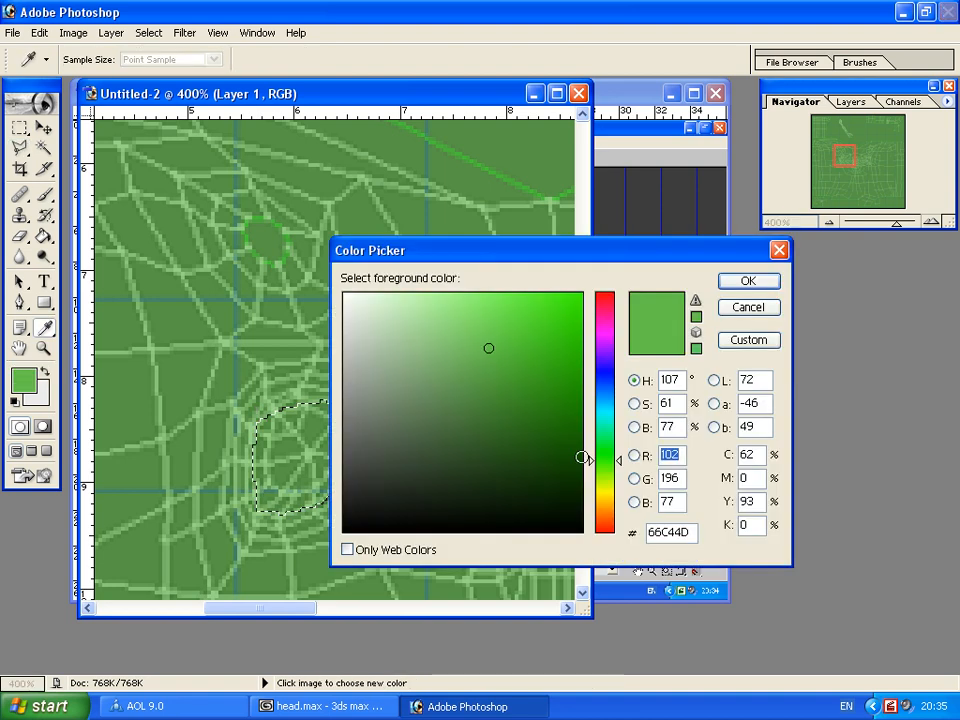
left_click_drag(605, 371, 612, 358)
mouse_move(497, 341)
left_mouse_down()
mouse_move(507, 323)
mouse_move(499, 290)
mouse_move(508, 362)
mouse_move(529, 386)
mouse_move(497, 395)
left_mouse_up()
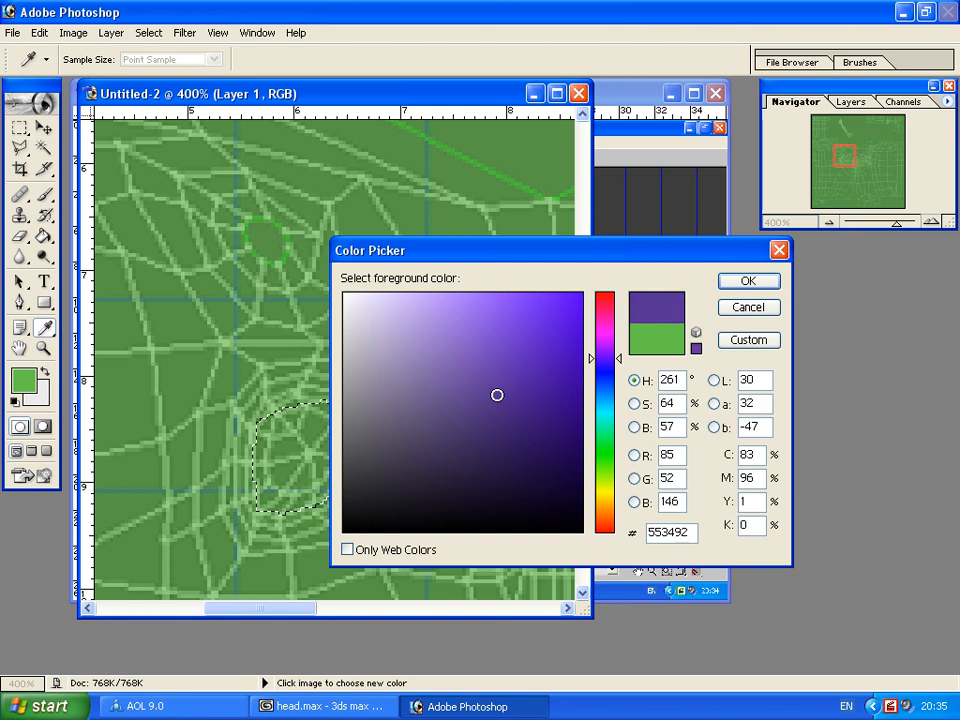
key("Return")
key("g")
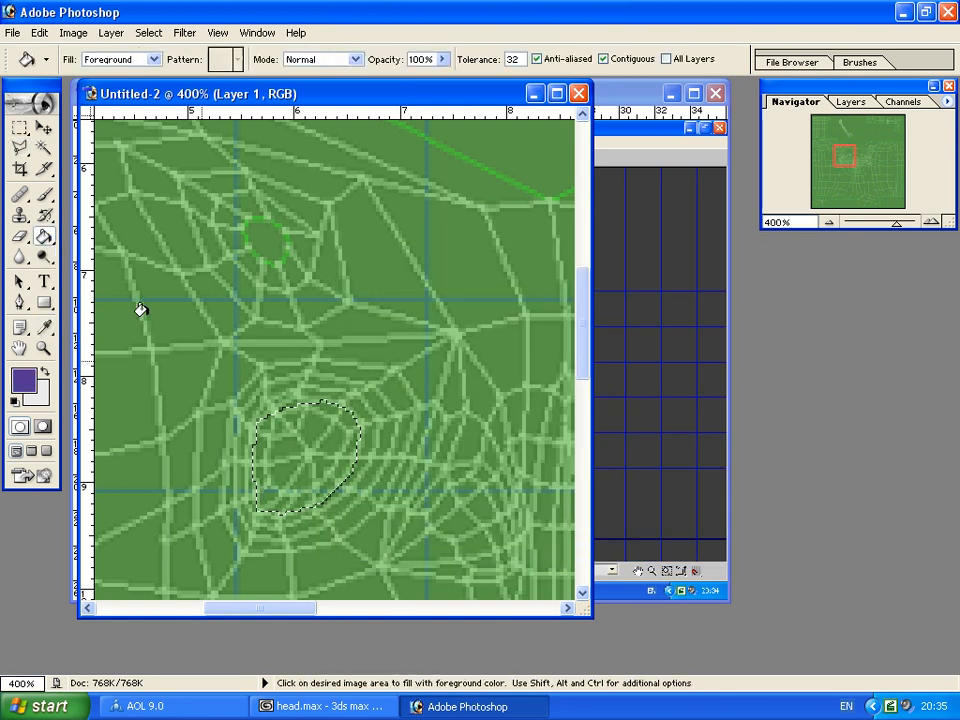
left_click(298, 446)
left_click(19, 128)
left_click(360, 524)
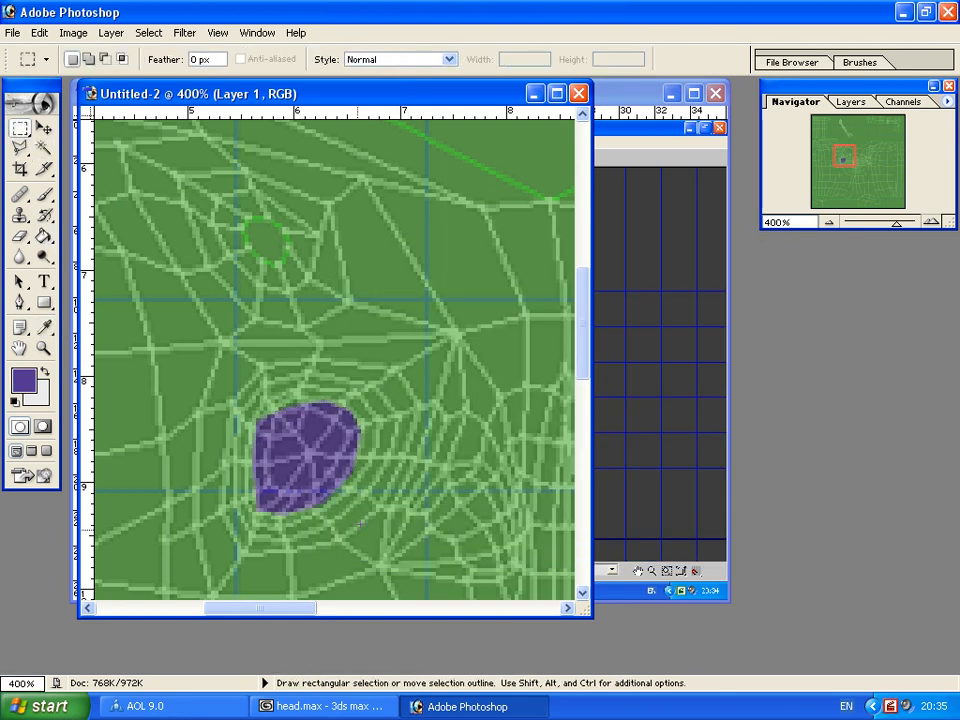
Outline the matching eye area in the right half of the UV layout with a Polygonal Lasso selection
left_click_drag(279, 612, 379, 611)
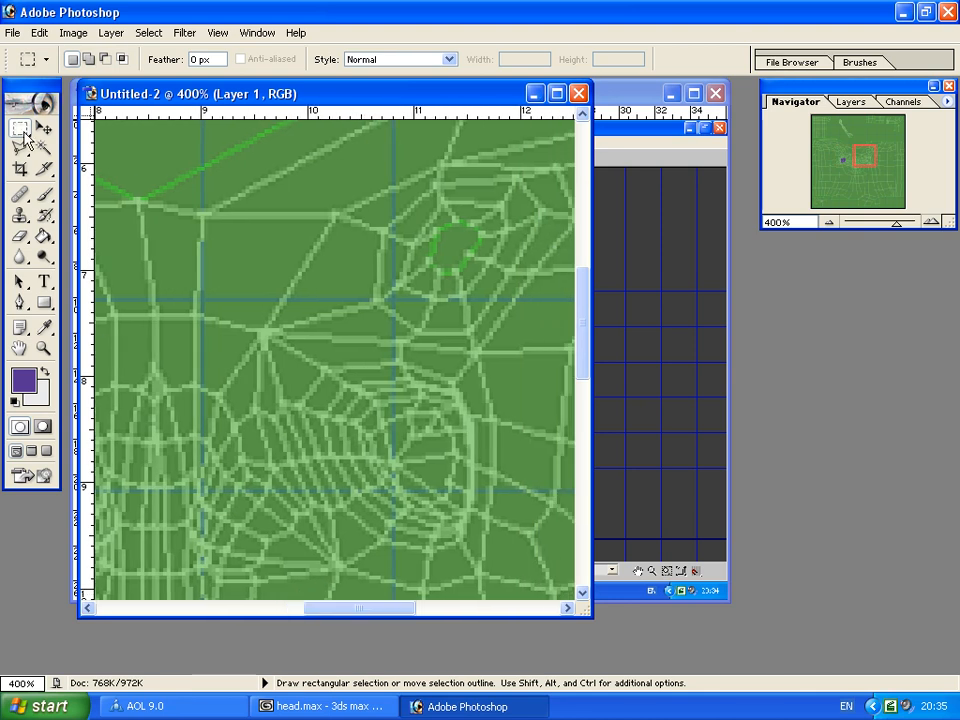
key("l")
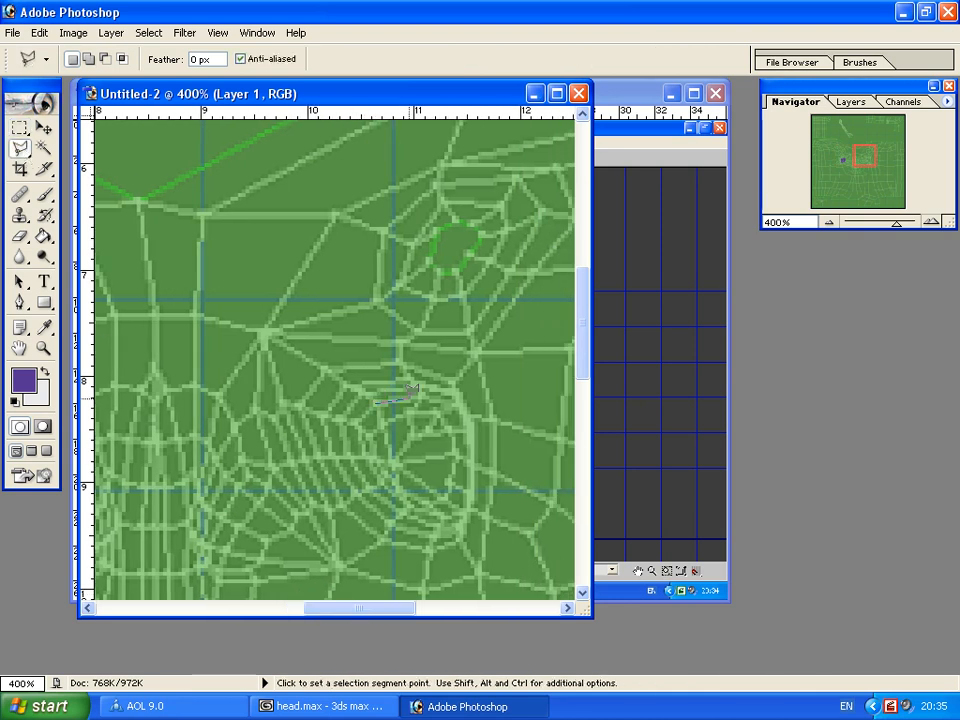
left_click(466, 430)
left_click(433, 522)
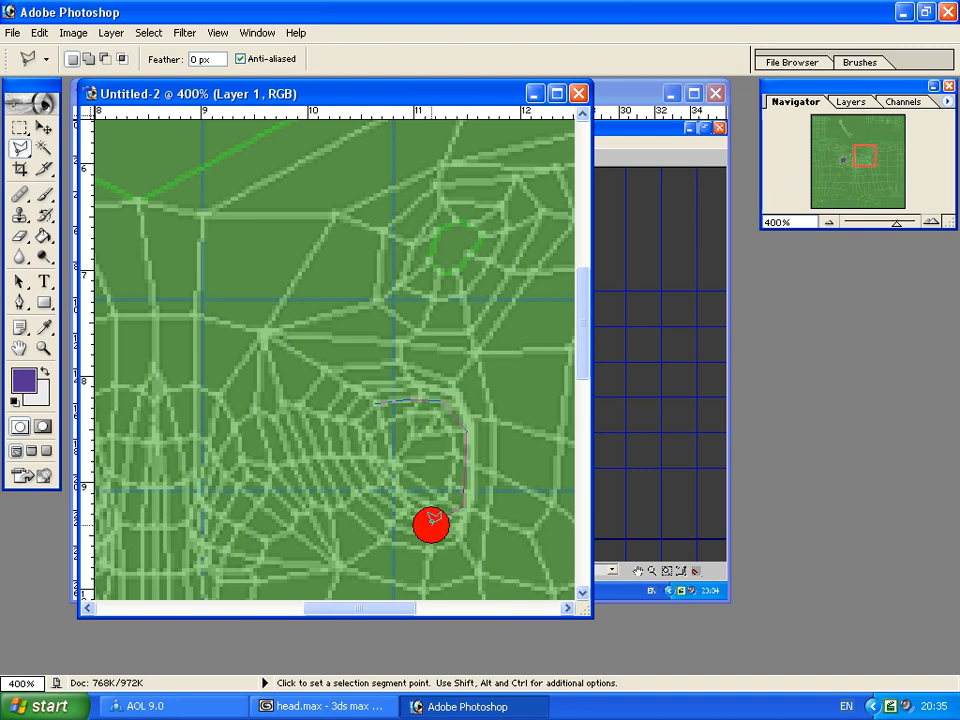
left_click(364, 438)
left_click(376, 403)
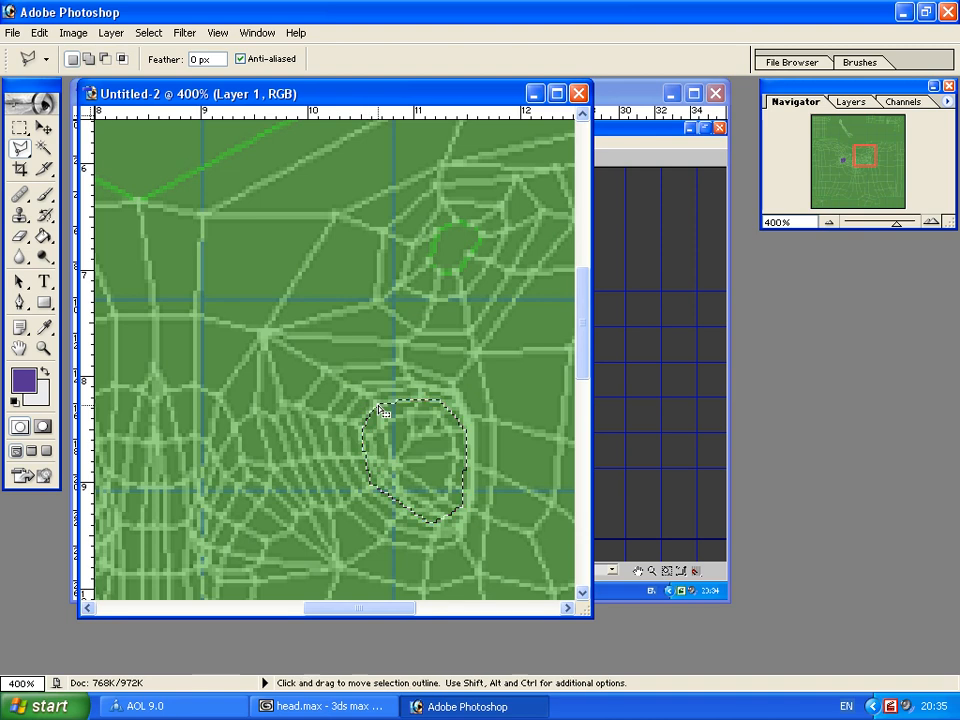
Fill the second eye selection with the same purple and clear the selection
left_click(44, 242)
left_click(443, 437)
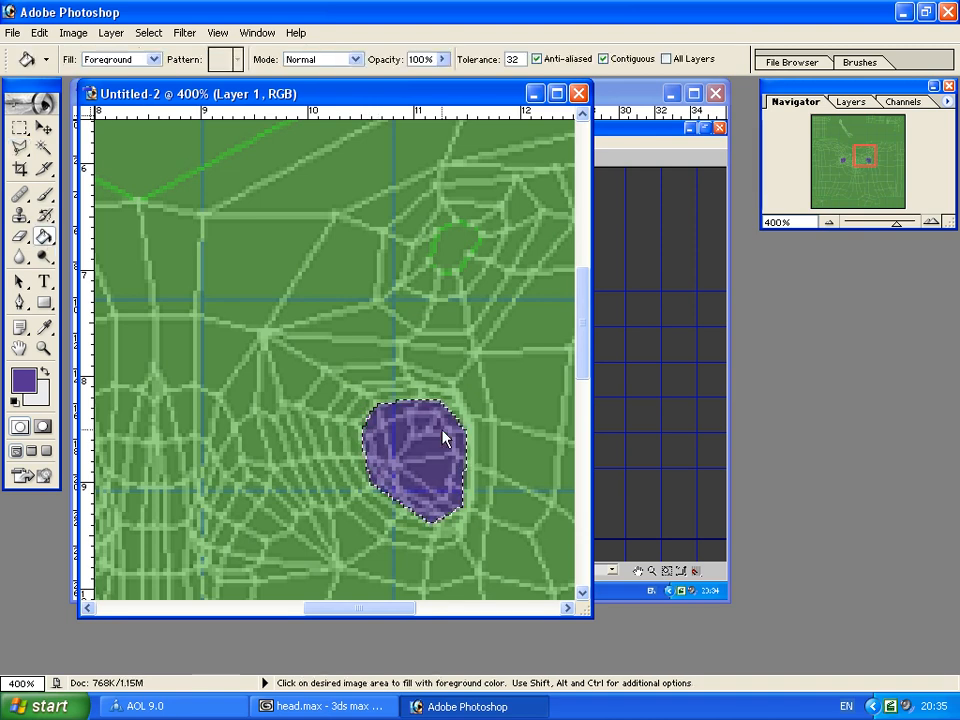
key("m")
key("ctrl+d")
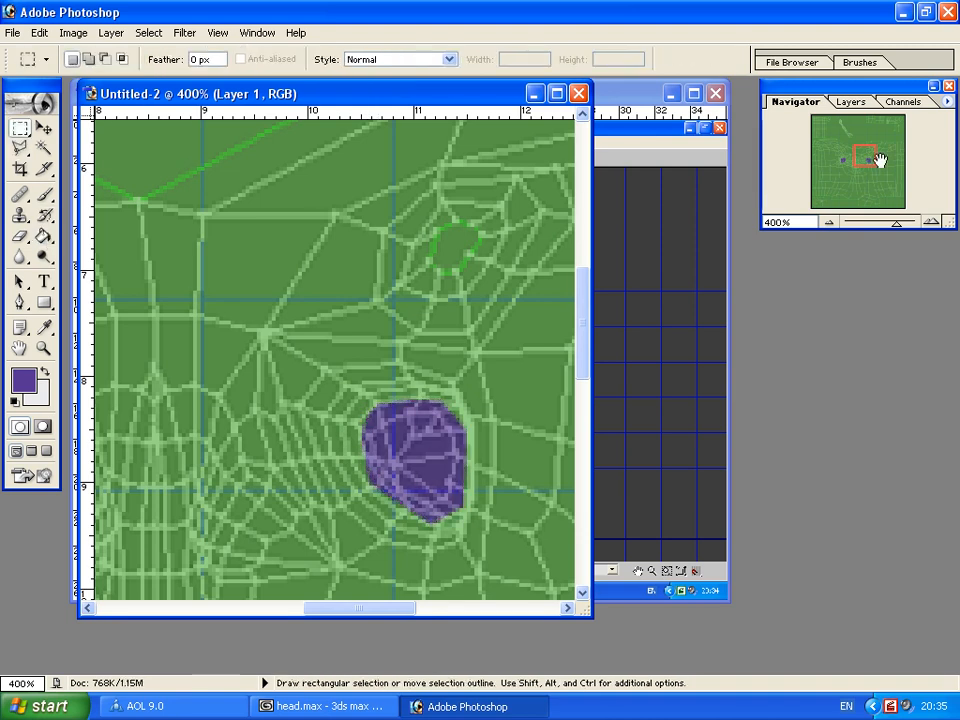
left_click_drag(874, 155, 851, 178)
left_click(830, 223)
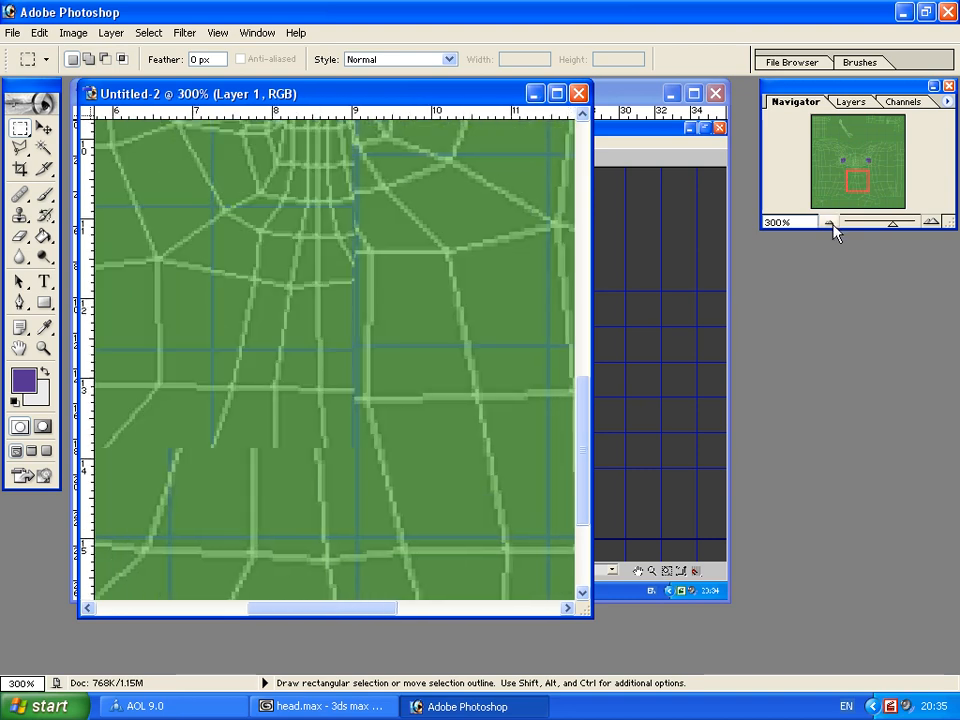
left_click(830, 223)
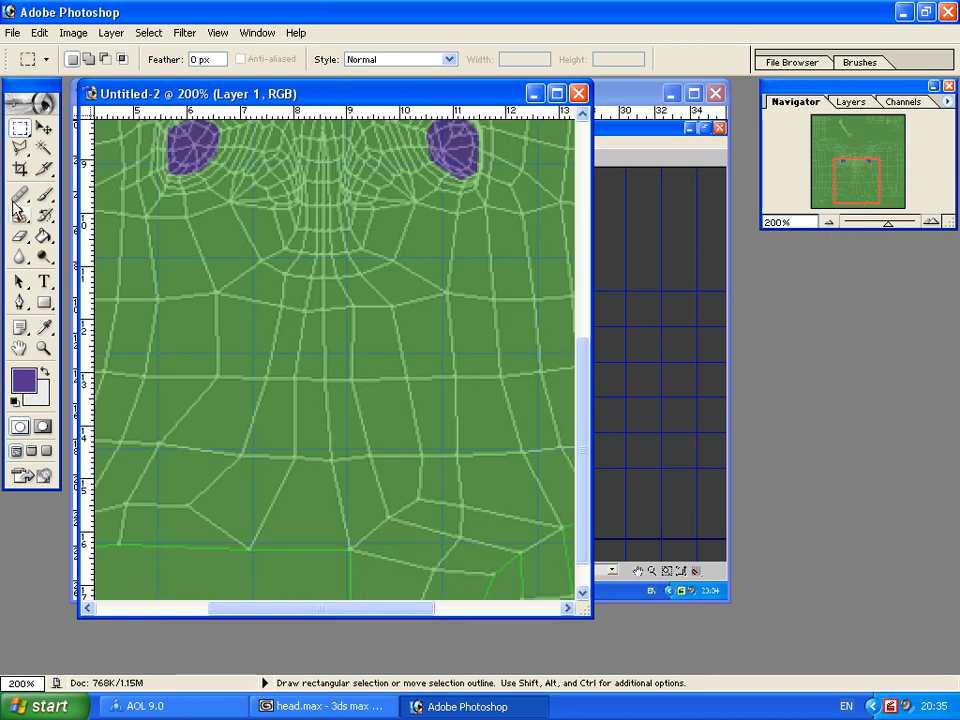
left_click(45, 259)
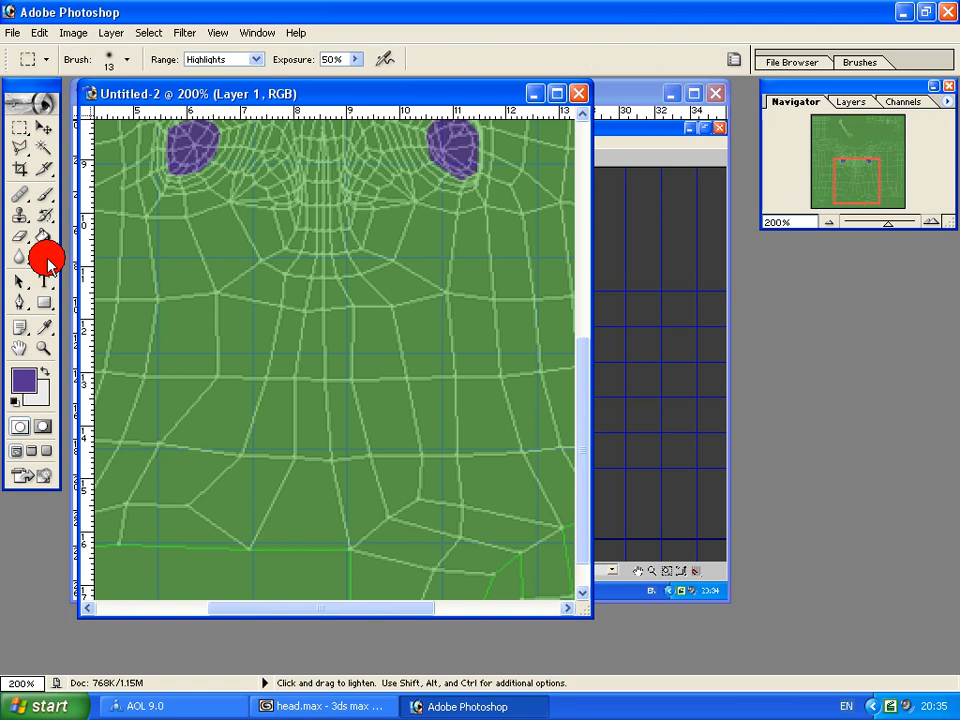
left_click(305, 357)
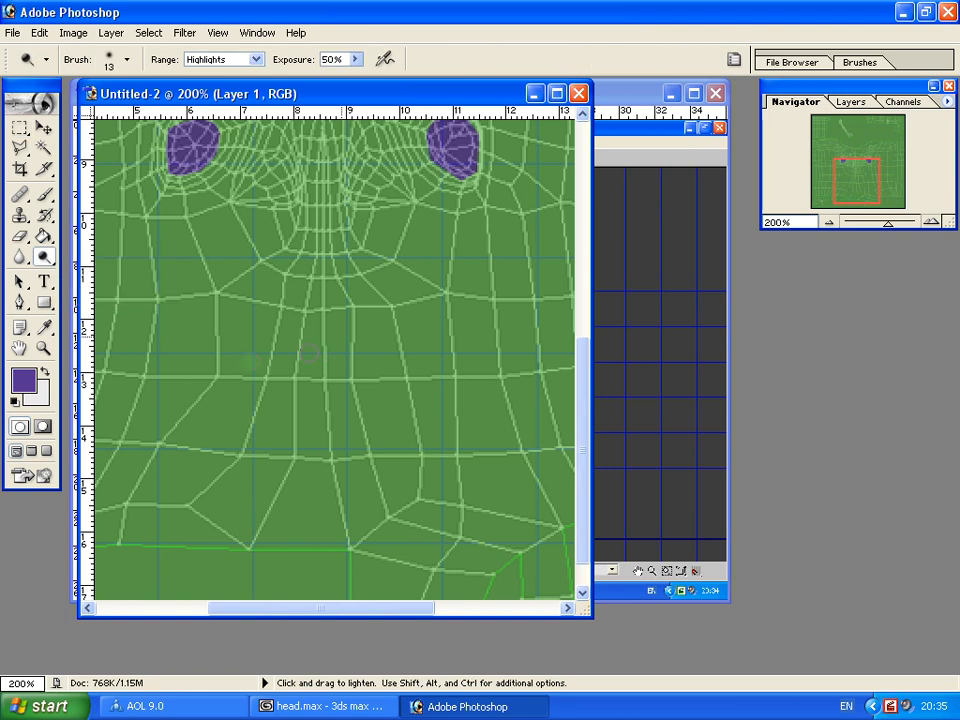
Set Layer 1's opacity to 93% and set up the Burn tool with a soft 14 px brush
left_click(838, 103)
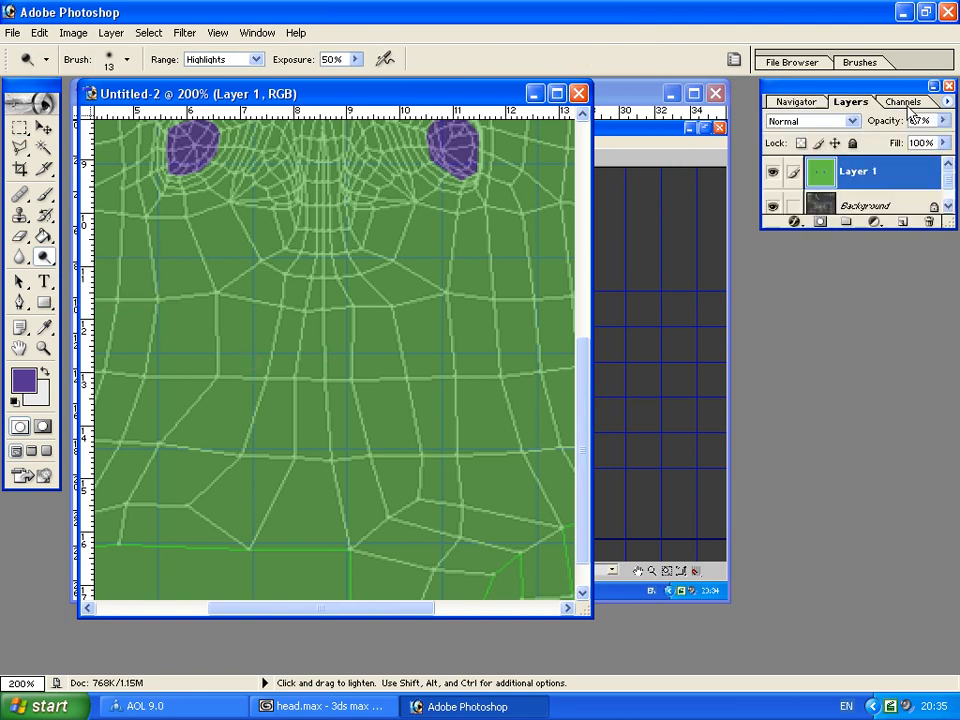
mouse_move(942, 120)
left_mouse_down()
mouse_move(917, 135)
mouse_move(939, 145)
left_mouse_up()
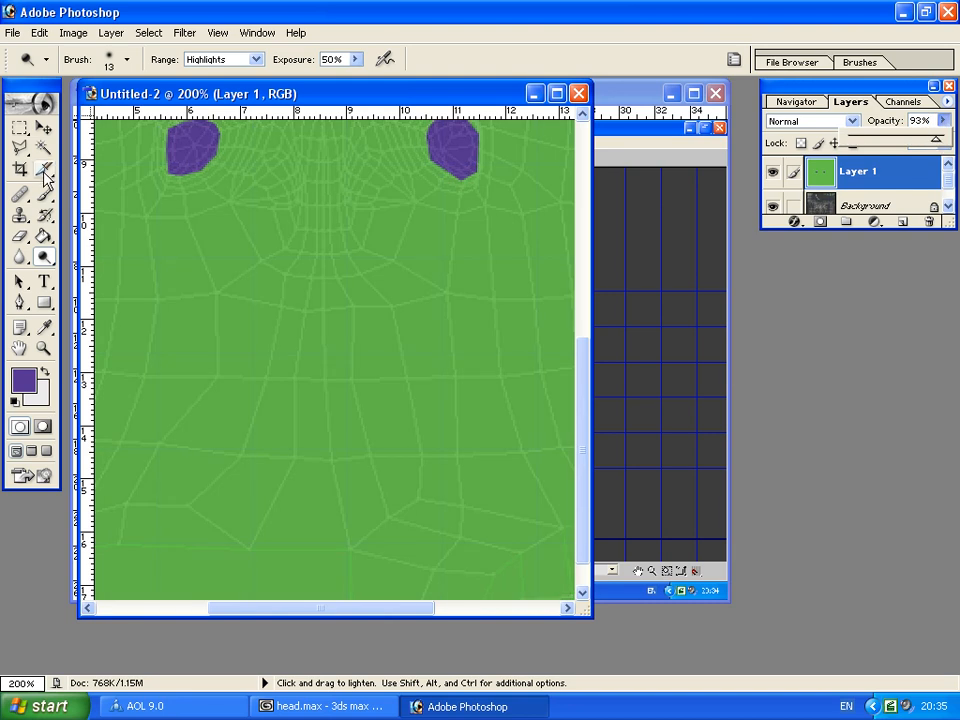
left_click(43, 256)
left_click(43, 260)
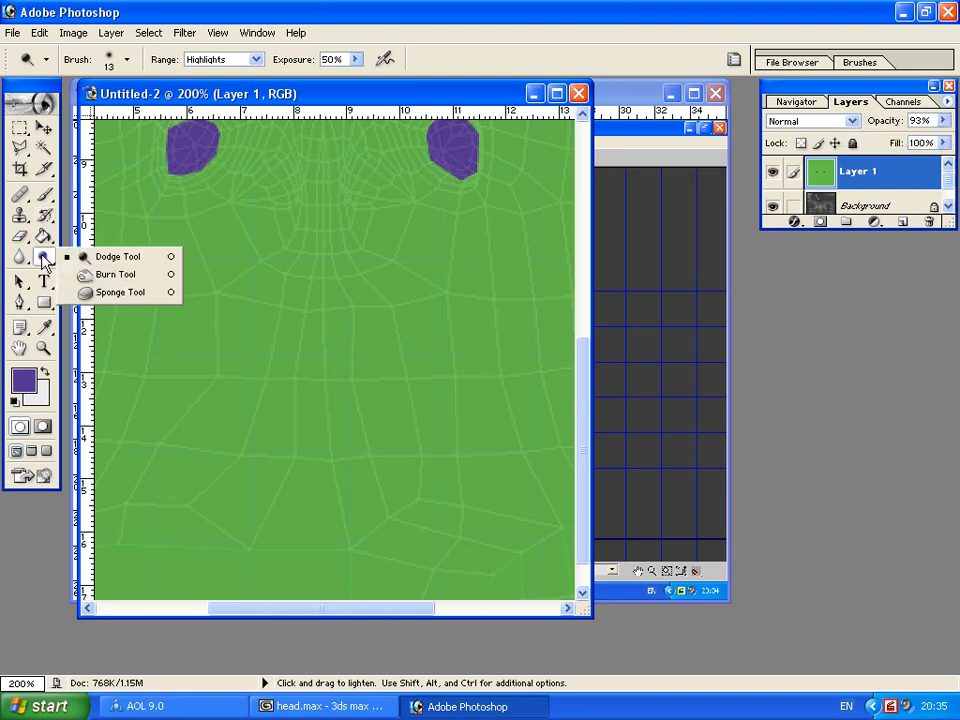
left_click(105, 274)
left_click(126, 59)
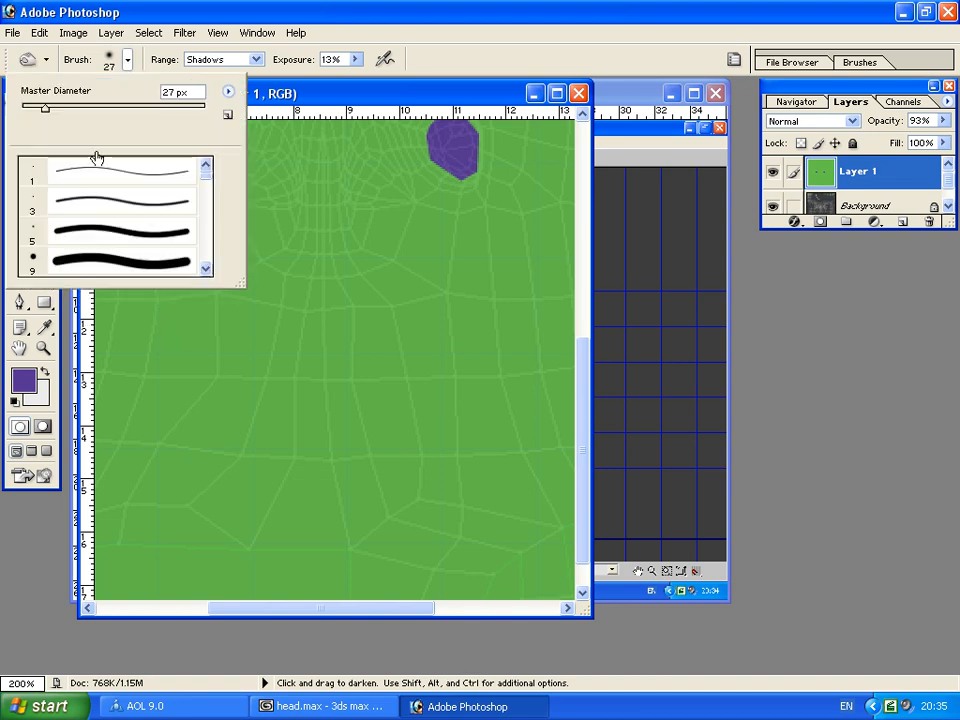
scroll(174, 270, "down", 5)
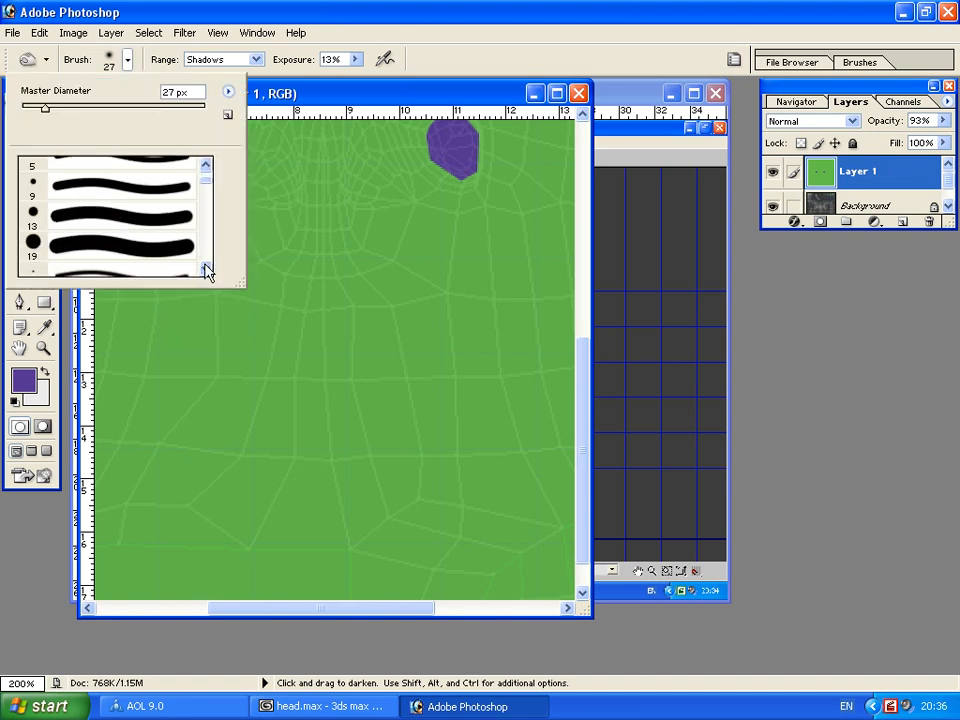
left_click(120, 262)
left_click_drag(28, 107, 34, 107)
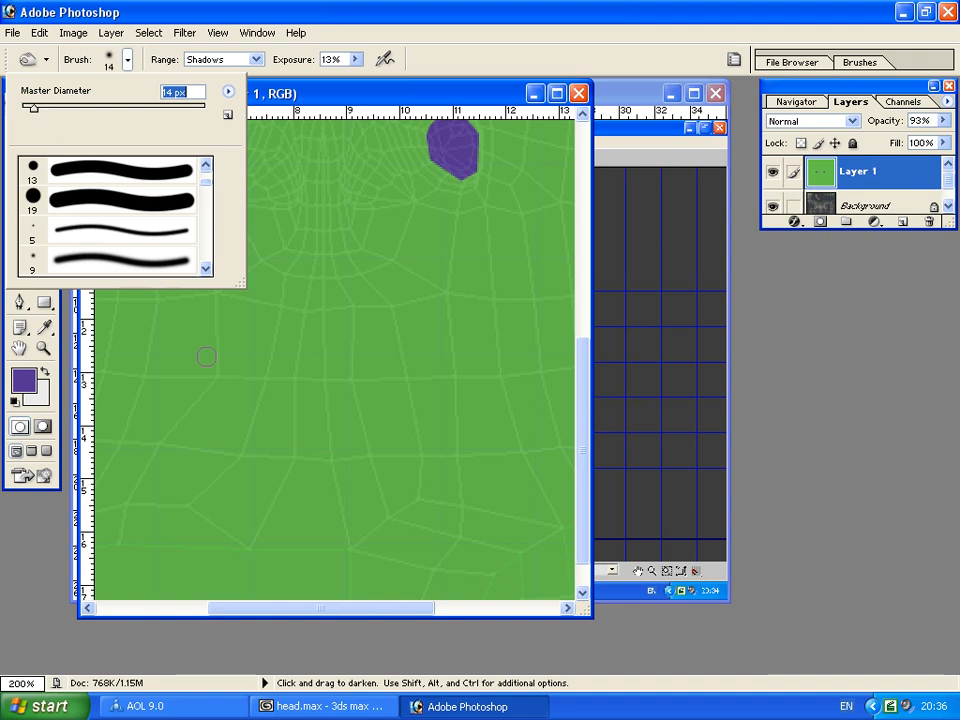
Burn a dark curved smile line across the lower face, below the two purple eyes
left_click(179, 340)
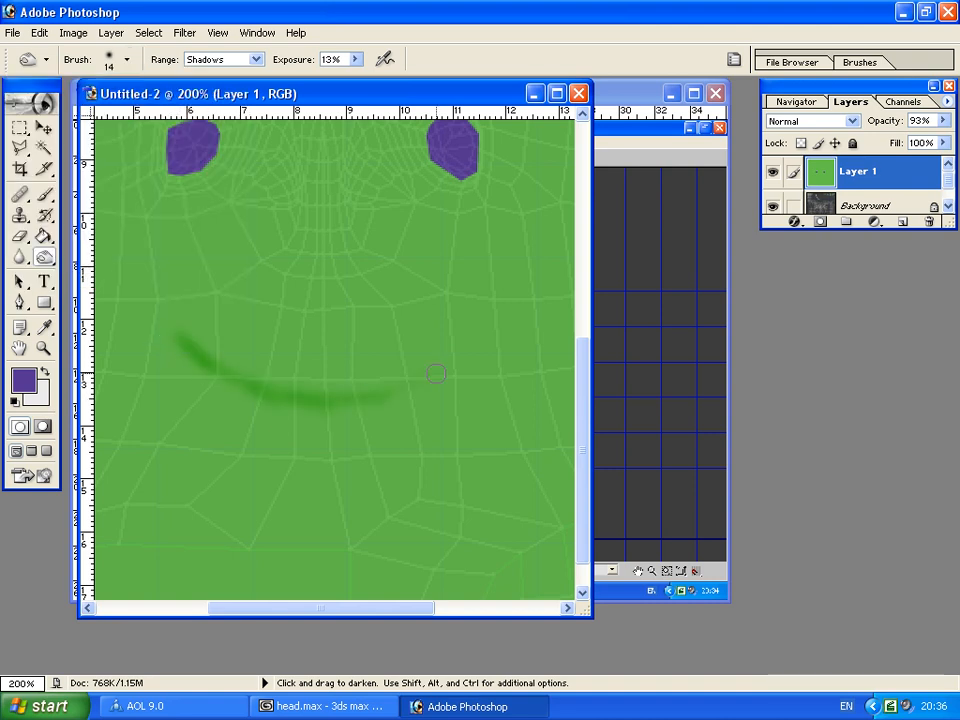
mouse_move(448, 360)
left_mouse_down()
mouse_move(465, 325)
mouse_move(415, 383)
left_mouse_up()
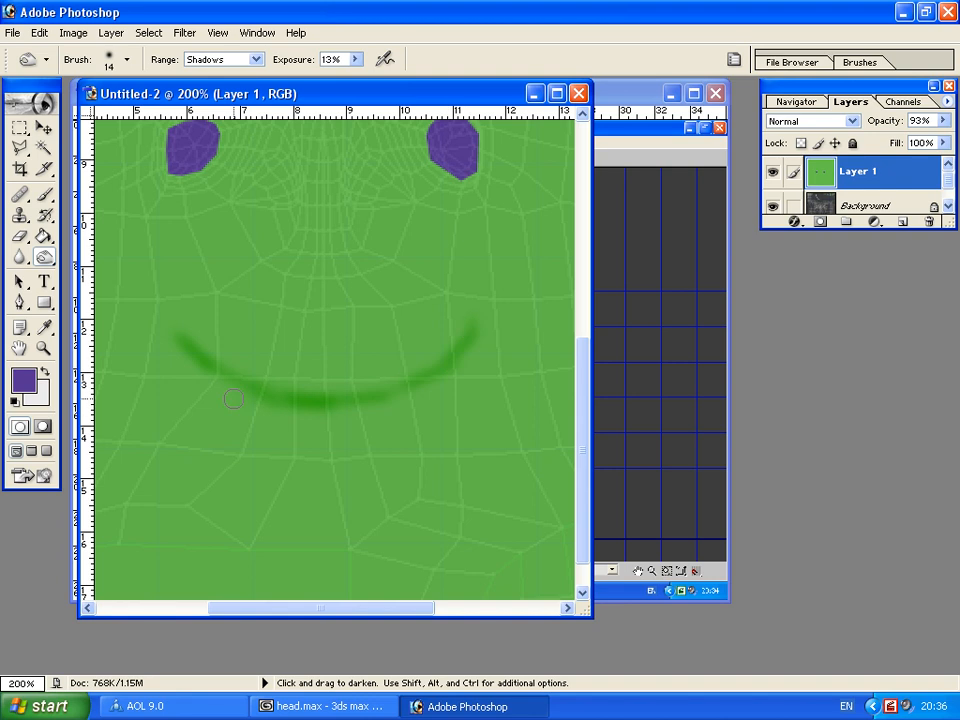
mouse_move(278, 393)
left_mouse_down()
mouse_move(238, 386)
mouse_move(256, 398)
left_mouse_up()
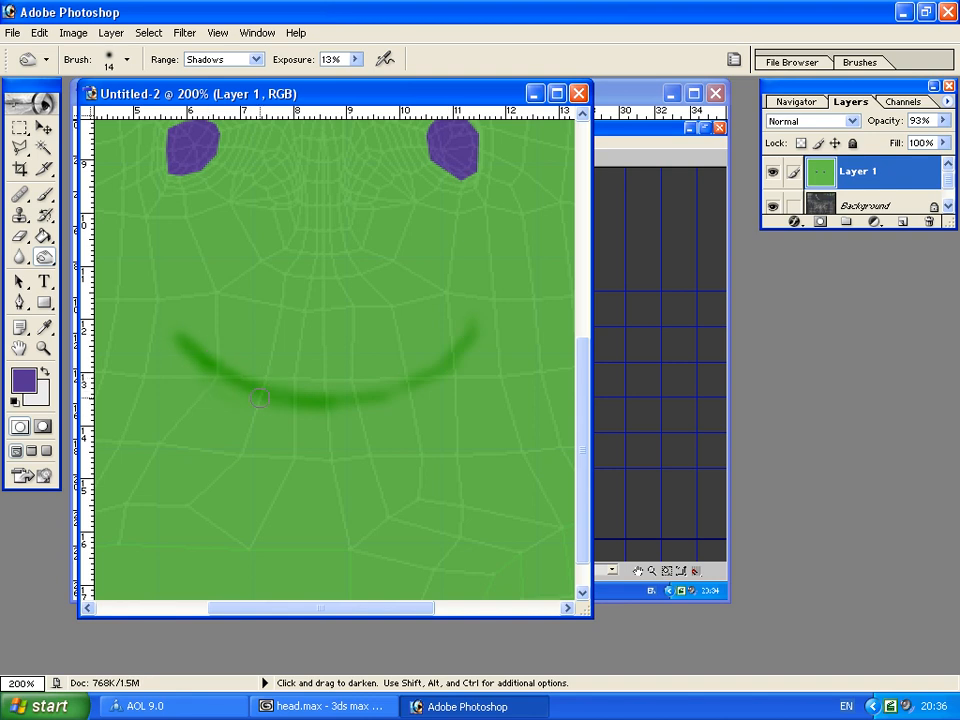
Dodge a light lower lip along the underside of the mouth line, with the tool's range set to Shadows
left_click_drag(43, 257, 86, 255)
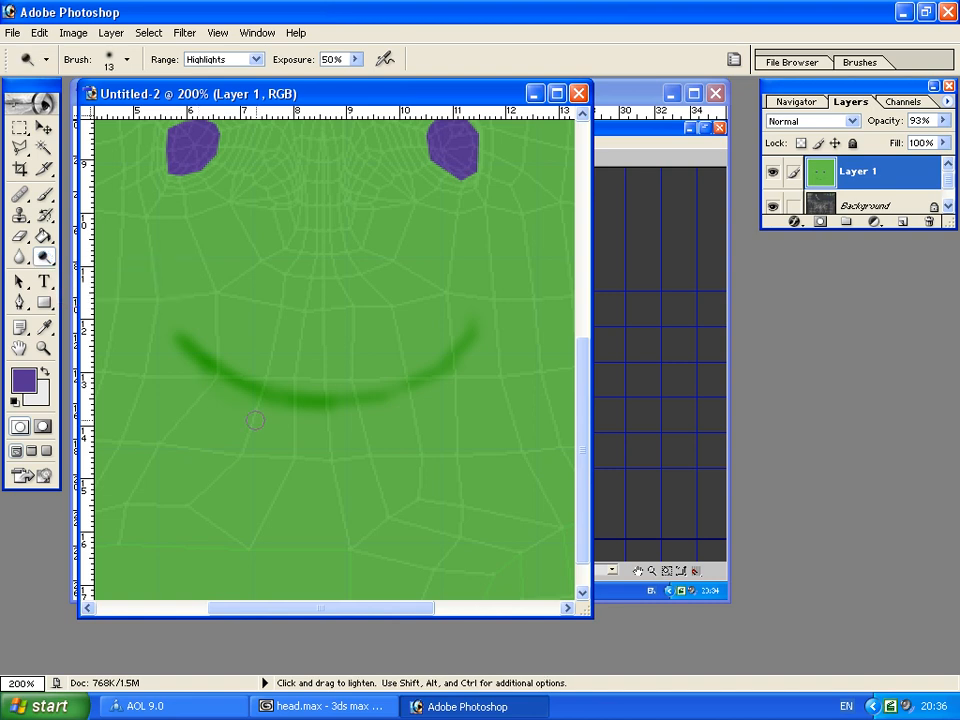
left_click_drag(177, 372, 199, 376)
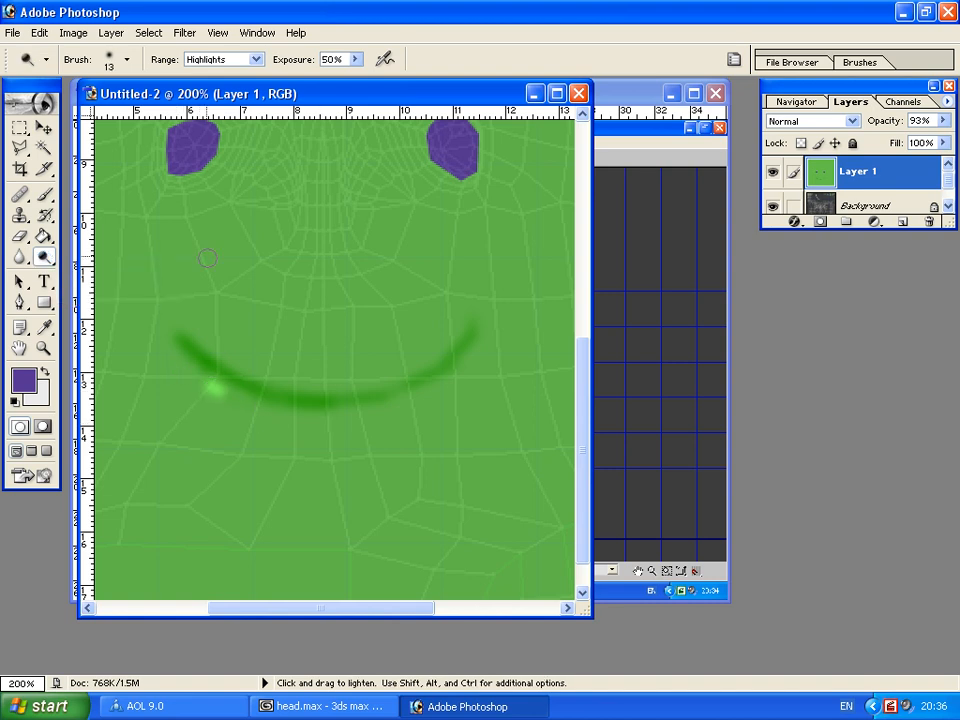
key("ctrl+z")
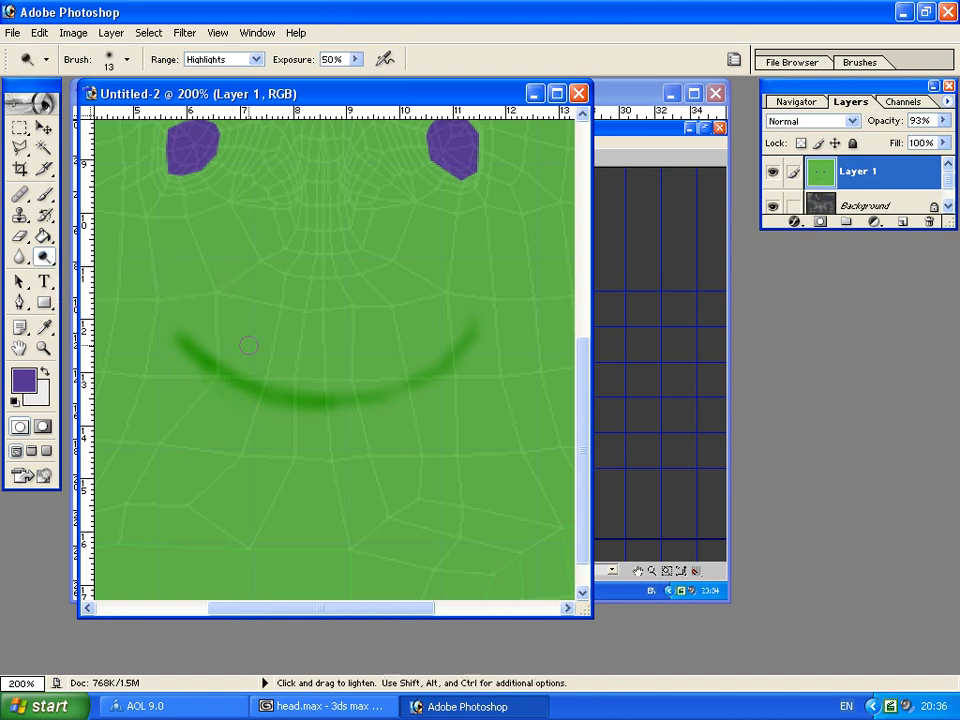
left_click(246, 58)
left_click(215, 77)
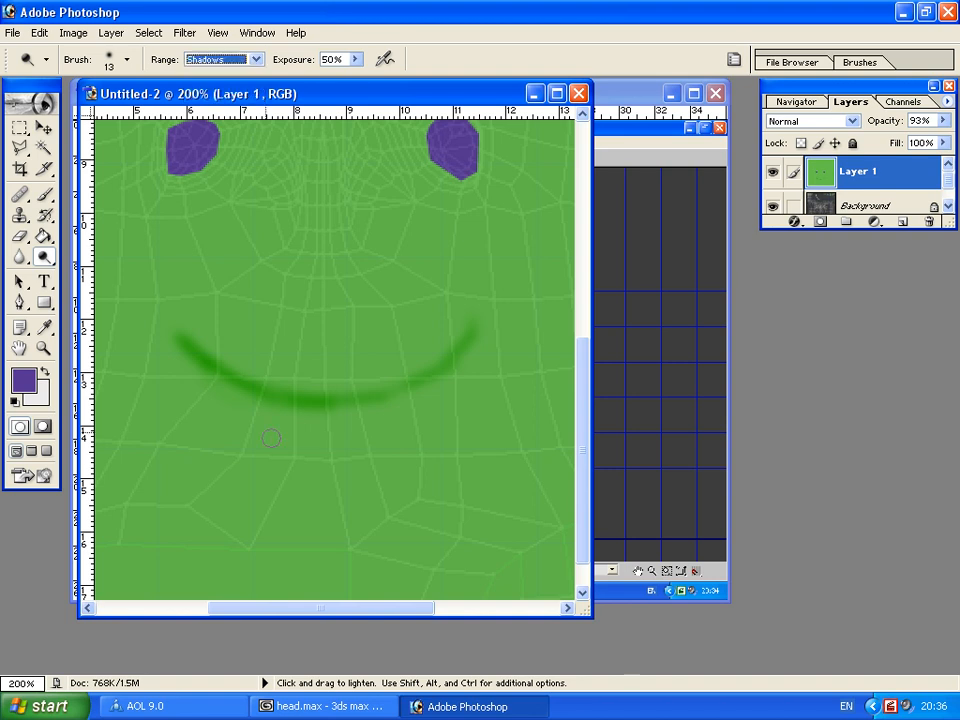
mouse_move(268, 407)
left_mouse_down()
mouse_move(428, 399)
mouse_move(270, 431)
mouse_move(333, 424)
mouse_move(235, 411)
mouse_move(360, 414)
mouse_move(465, 367)
left_mouse_up()
left_click_drag(322, 440, 260, 433)
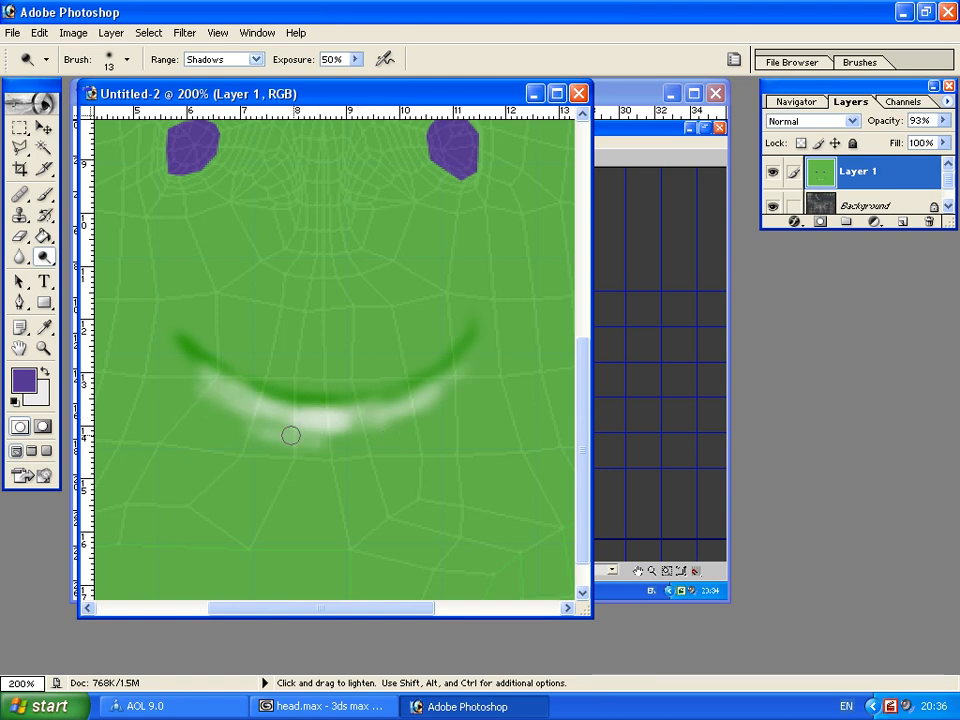
left_click_drag(343, 435, 441, 396)
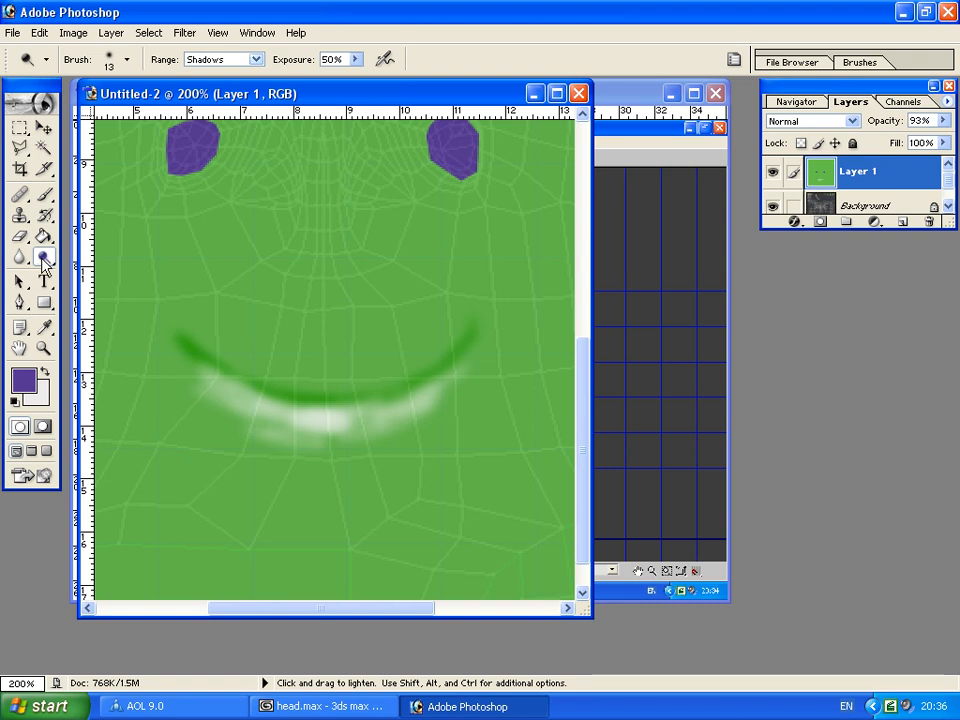
Burn the lower edge of the light lip and a dark triangular patch beneath its middle
left_click_drag(44, 259, 92, 256)
left_click(40, 266)
left_click(112, 274)
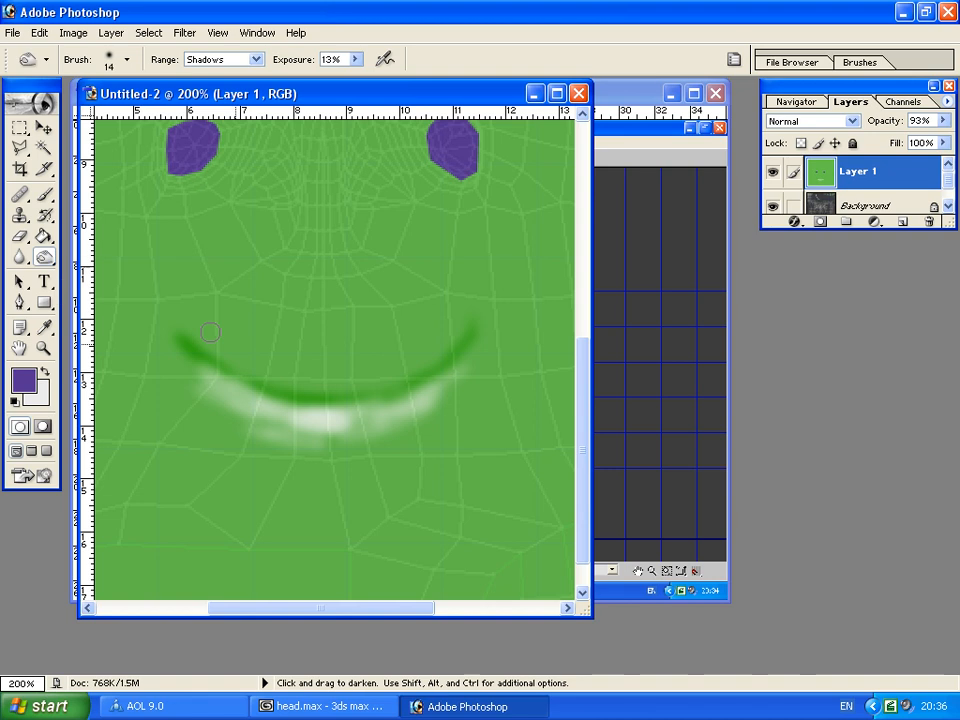
left_click(317, 439)
mouse_move(389, 427)
left_mouse_down()
mouse_move(257, 434)
mouse_move(267, 437)
left_mouse_up()
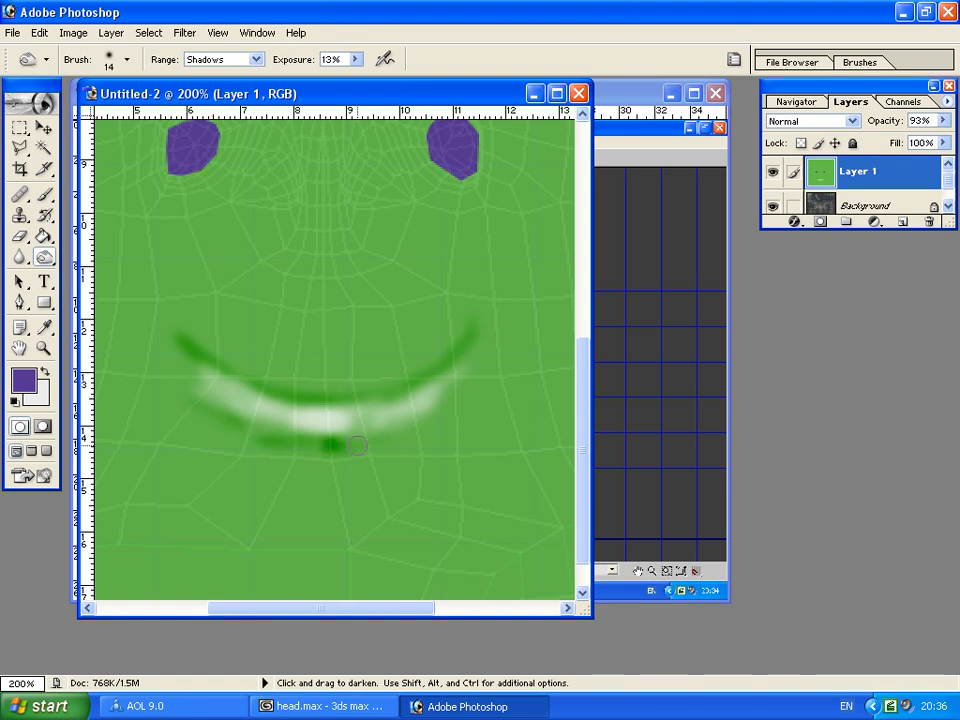
left_click(323, 451)
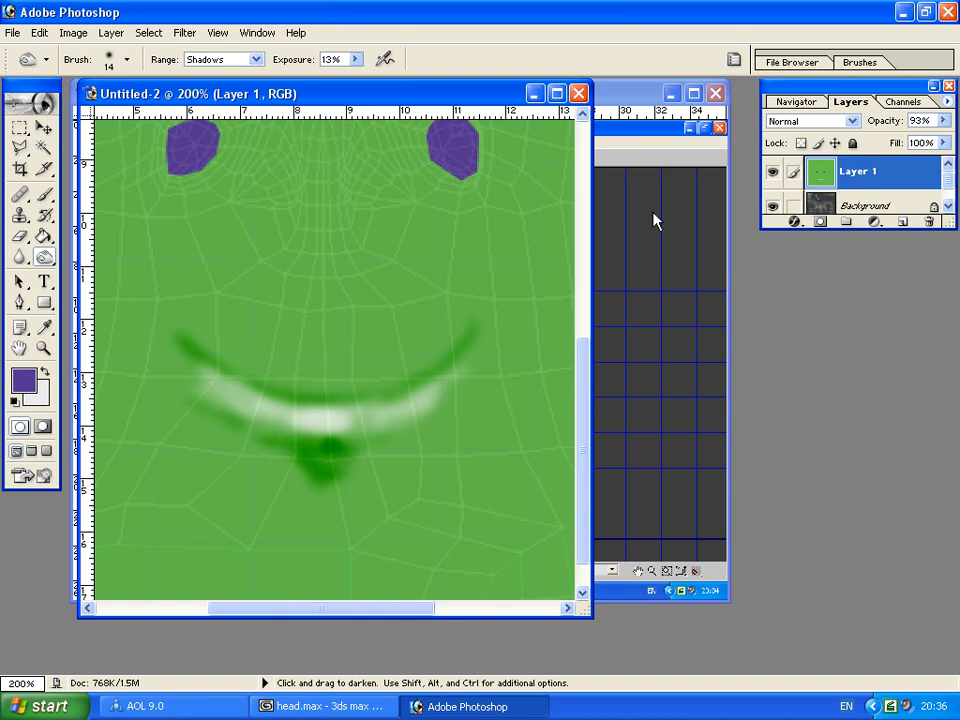
Burn the base of the nose and the groove running down to the mouth, and lower Layer 1's opacity
left_click(336, 252)
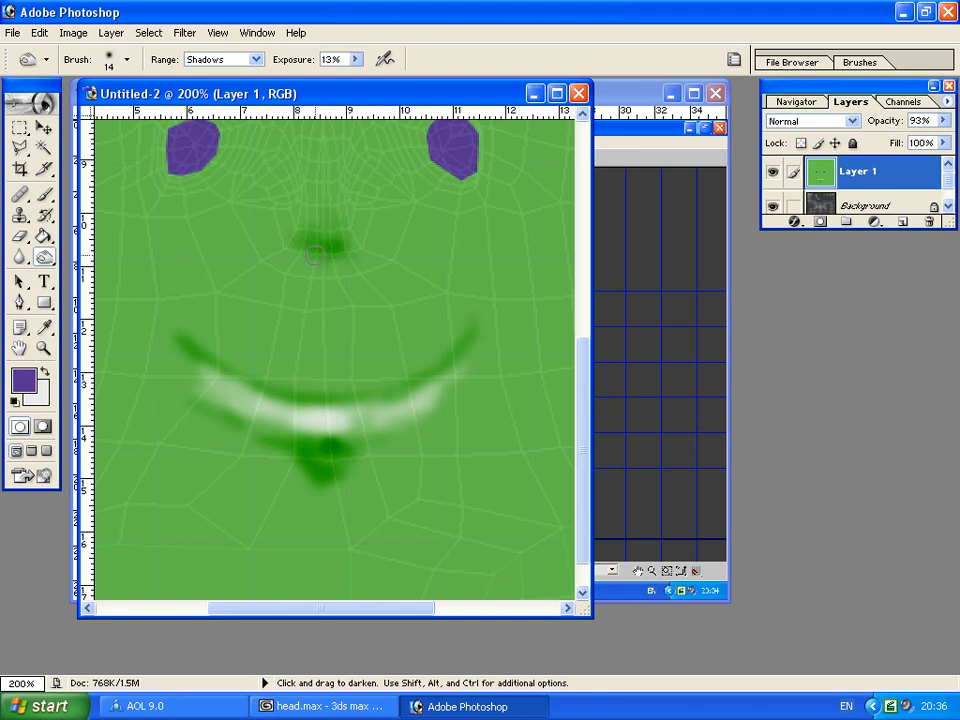
left_click_drag(313, 305, 328, 344)
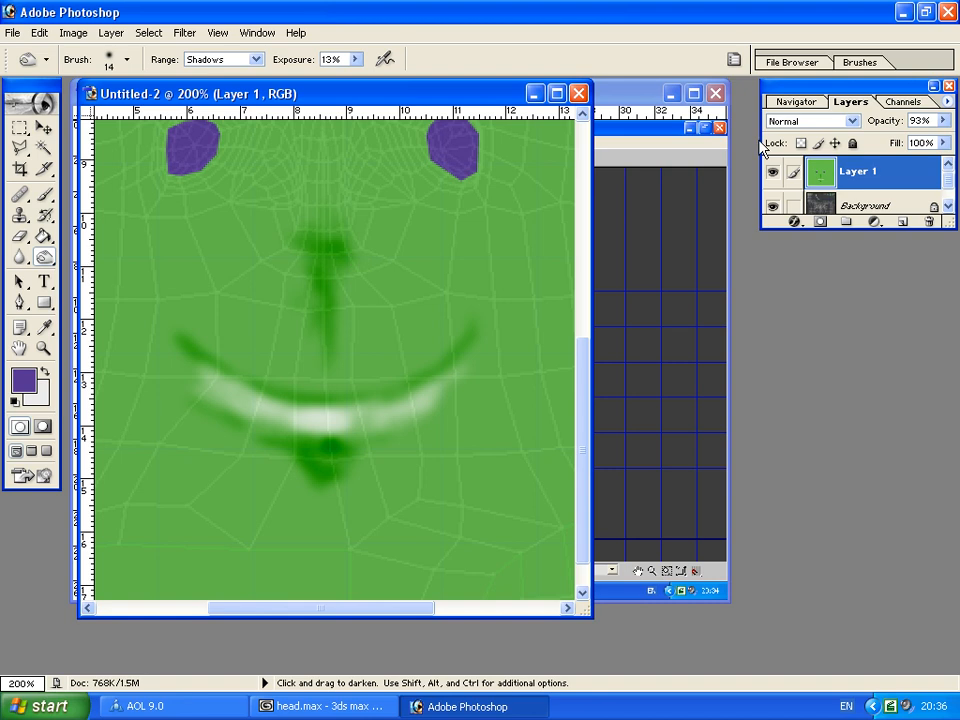
left_click_drag(943, 121, 913, 143)
Swap the foreground and background colors and paint small light highlights in both purple eyes with a 4 px brush
left_click(790, 102)
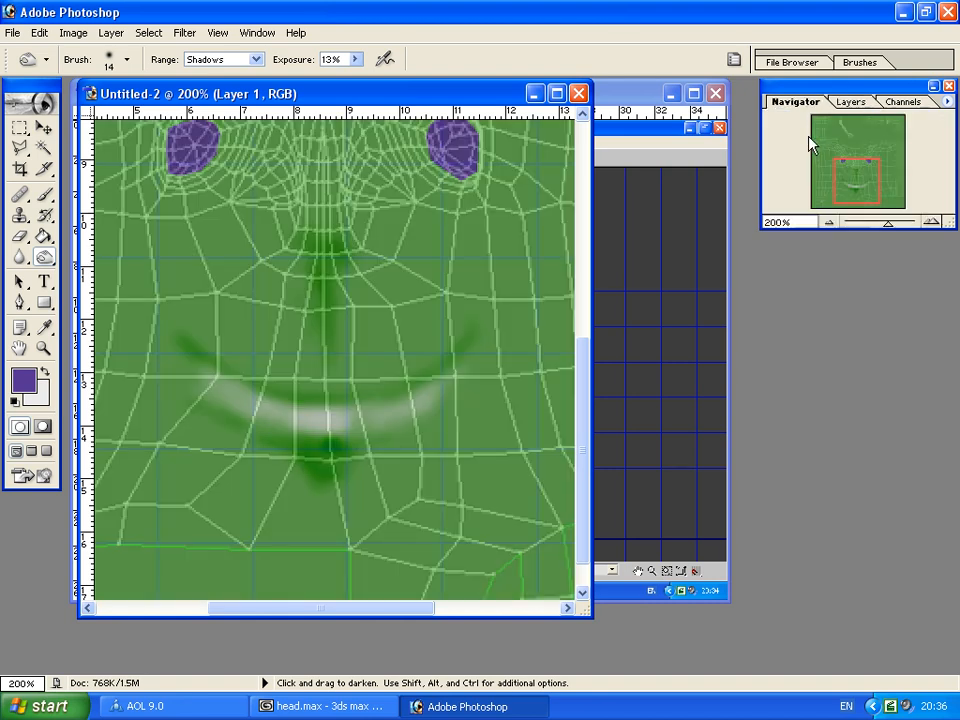
left_click_drag(840, 173, 856, 157)
key("x")
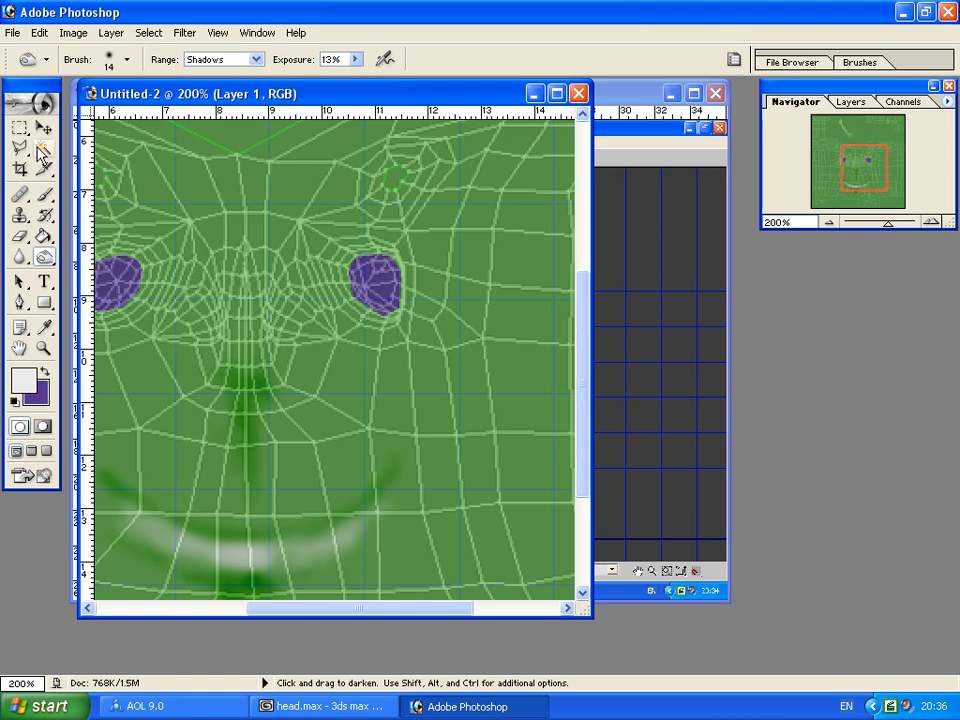
left_click(44, 193)
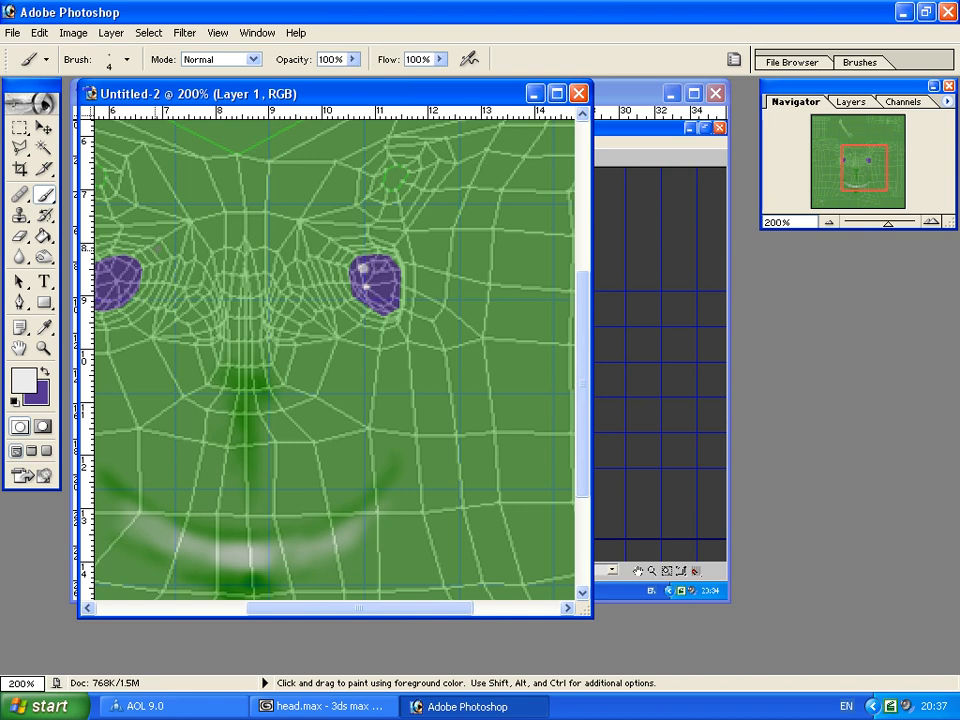
left_click(128, 268)
mouse_move(44, 257)
left_mouse_down()
mouse_move(108, 276)
mouse_move(133, 257)
left_mouse_up()
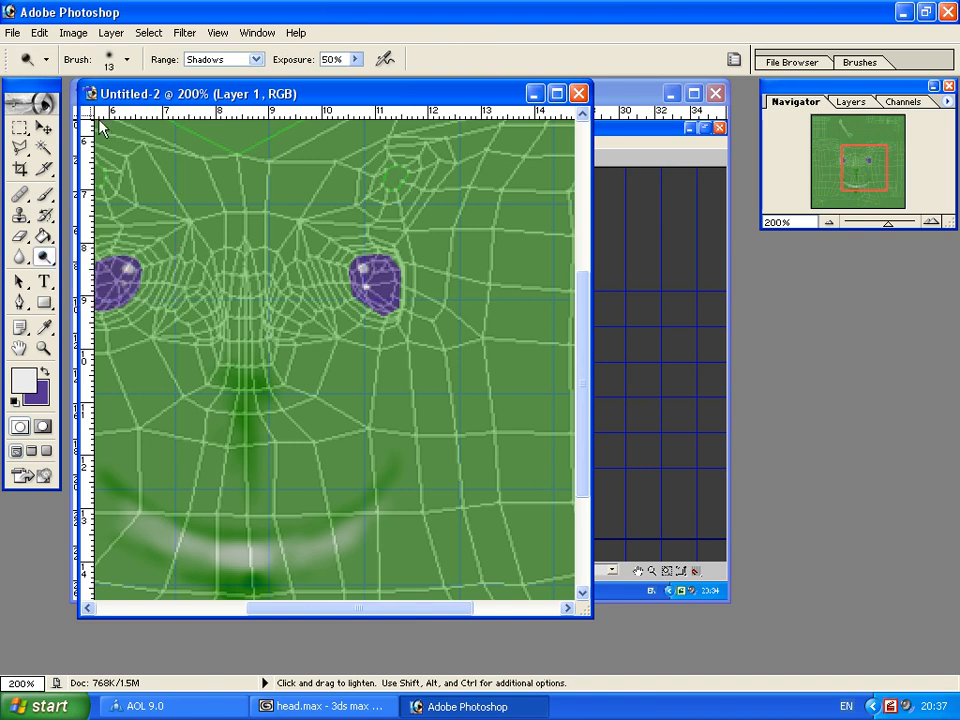
left_click(109, 60)
left_click_drag(33, 109, 56, 112)
mouse_move(290, 291)
left_mouse_down()
mouse_move(288, 260)
mouse_move(259, 253)
mouse_move(253, 300)
left_mouse_up()
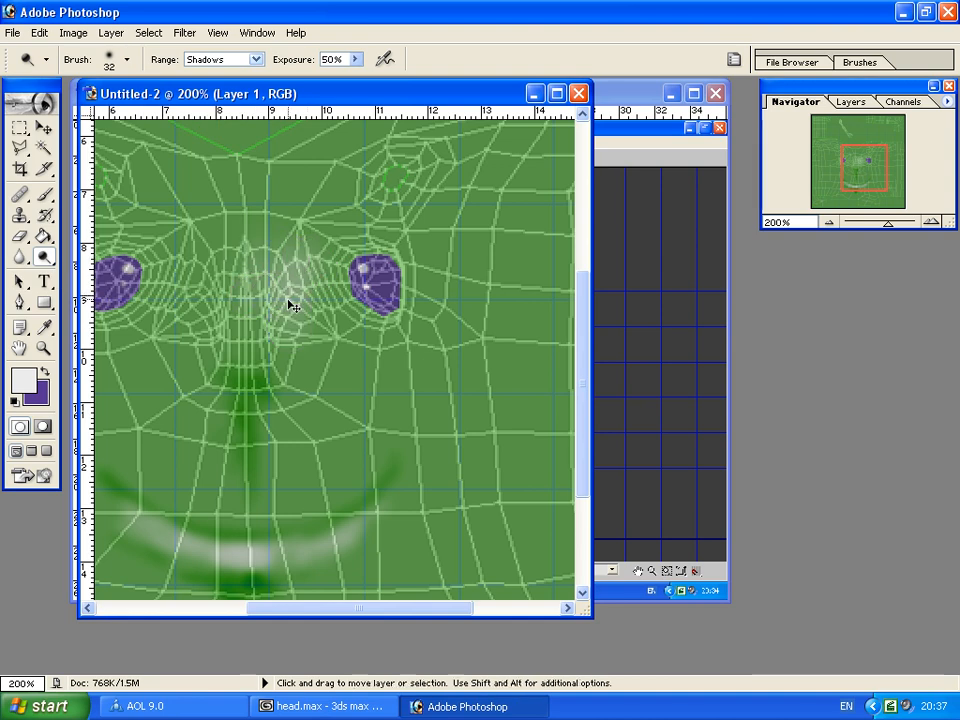
key("ctrl+alt+z")
Dodge the nose bridge and a diagonal brow highlight up to the ring above the right-hand eye with a 17 px brush
left_click(113, 58)
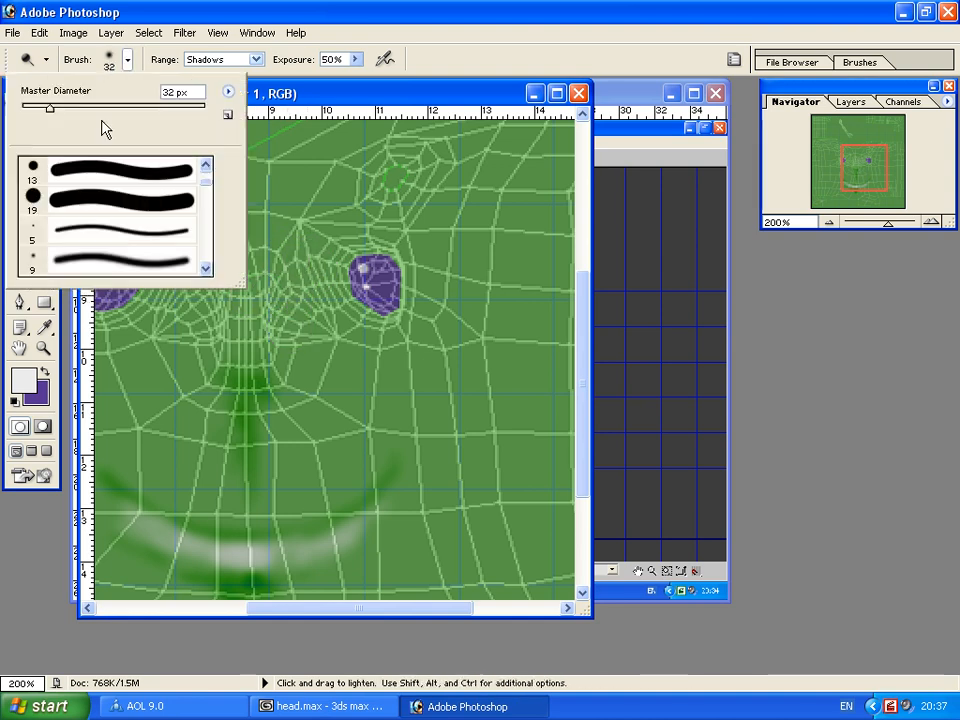
left_click_drag(56, 107, 36, 107)
key("Return")
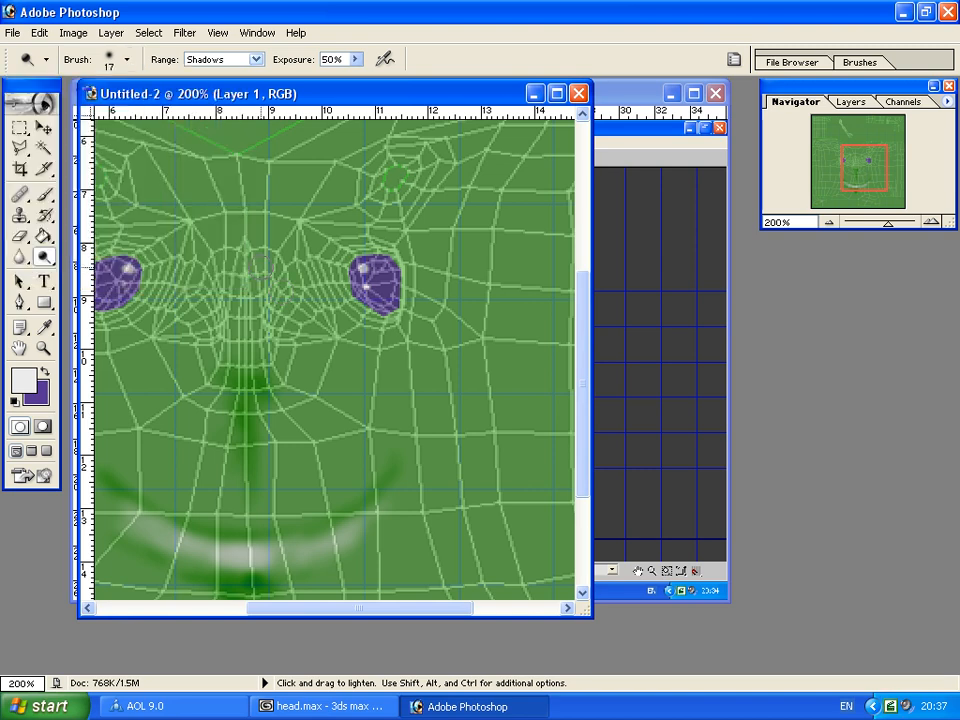
mouse_move(265, 272)
left_mouse_down()
mouse_move(260, 290)
mouse_move(302, 211)
mouse_move(294, 210)
mouse_move(386, 156)
mouse_move(396, 178)
left_mouse_up()
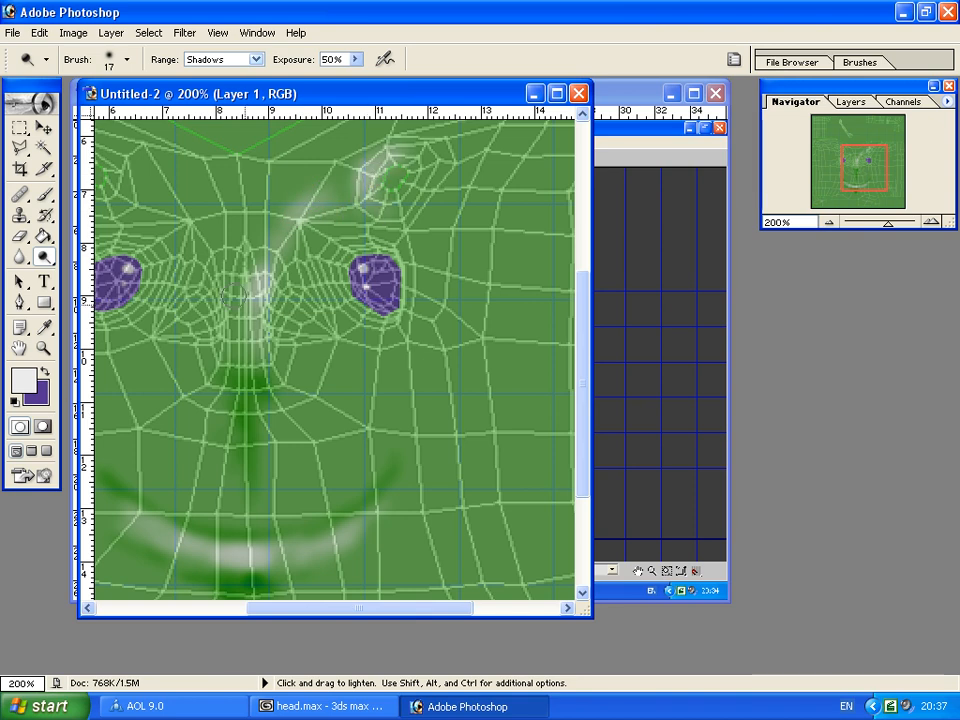
Burn dark shading around both purple eyes and from the left-hand eye toward the nose
left_click_drag(43, 256, 85, 282)
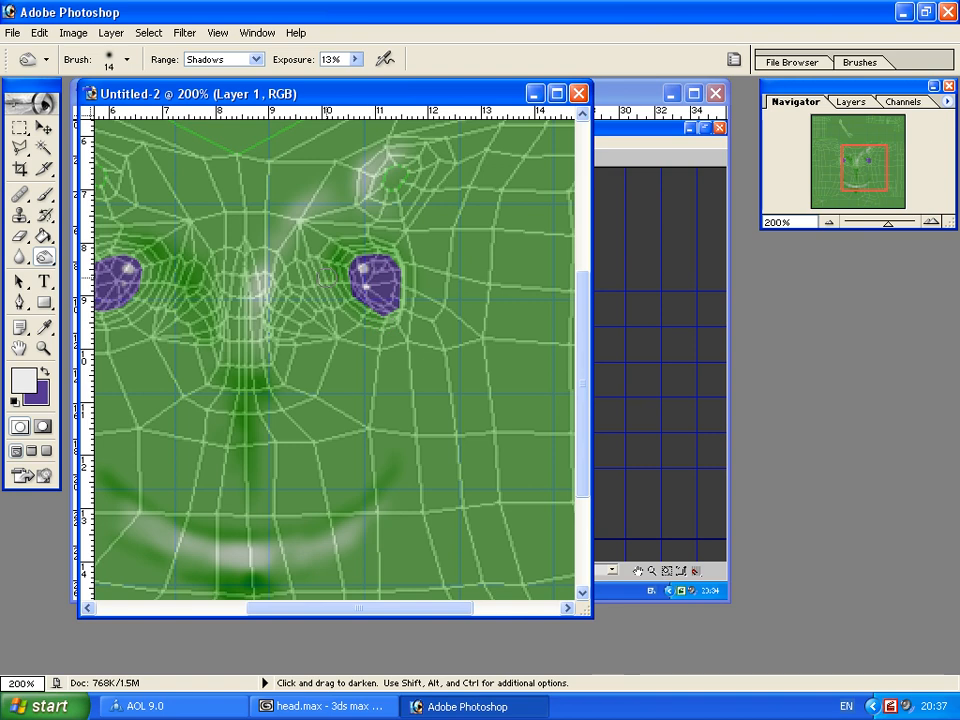
left_click(341, 268)
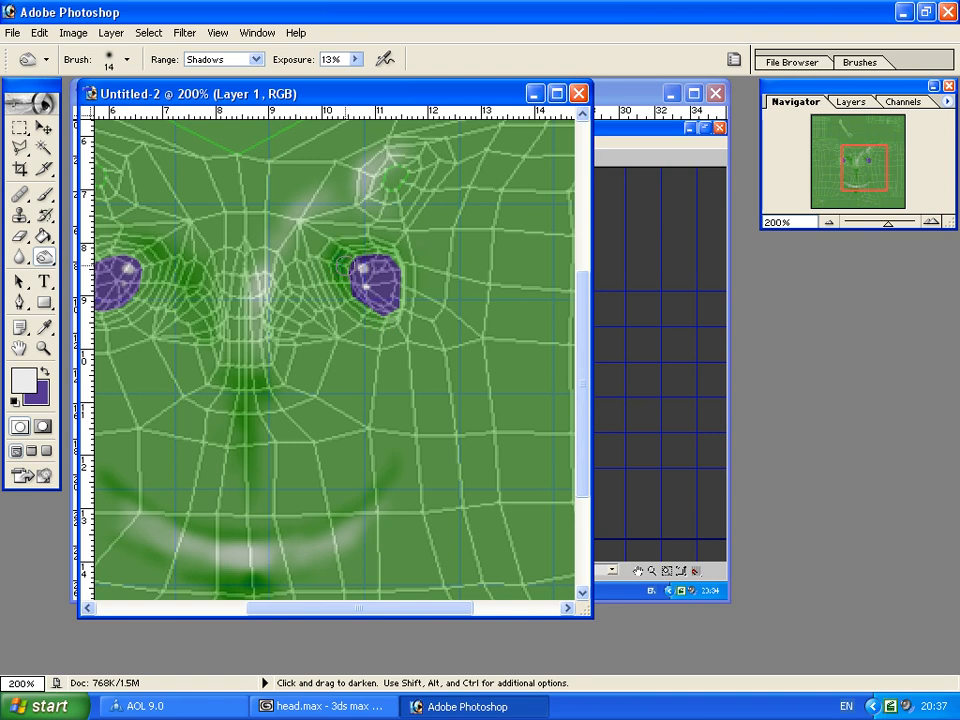
left_click_drag(872, 162, 854, 160)
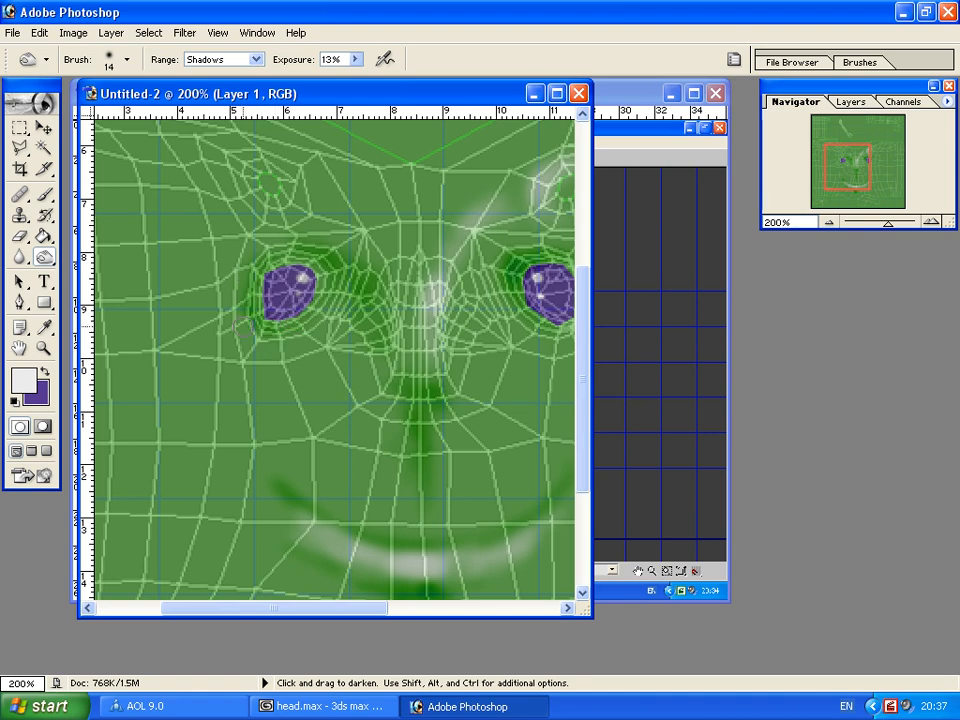
Dodge a light highlight on the outer side of the ring above the left-hand eye, and burn the opposite sides of both rings
left_click_drag(43, 257, 102, 255)
mouse_move(229, 187)
left_mouse_down()
mouse_move(246, 182)
mouse_move(254, 204)
left_mouse_up()
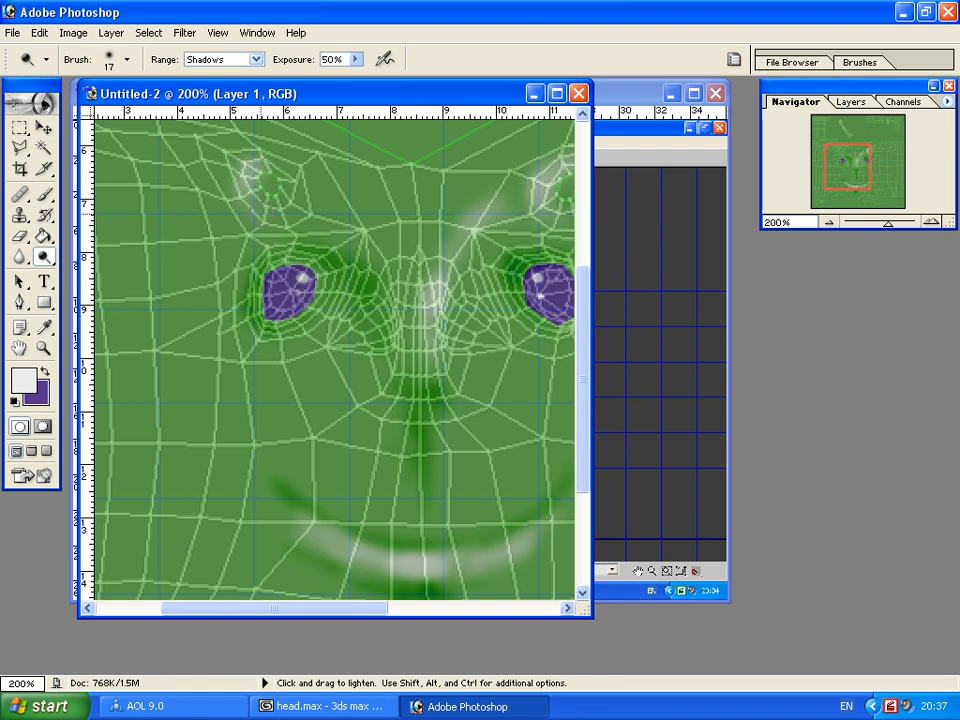
left_click(43, 262)
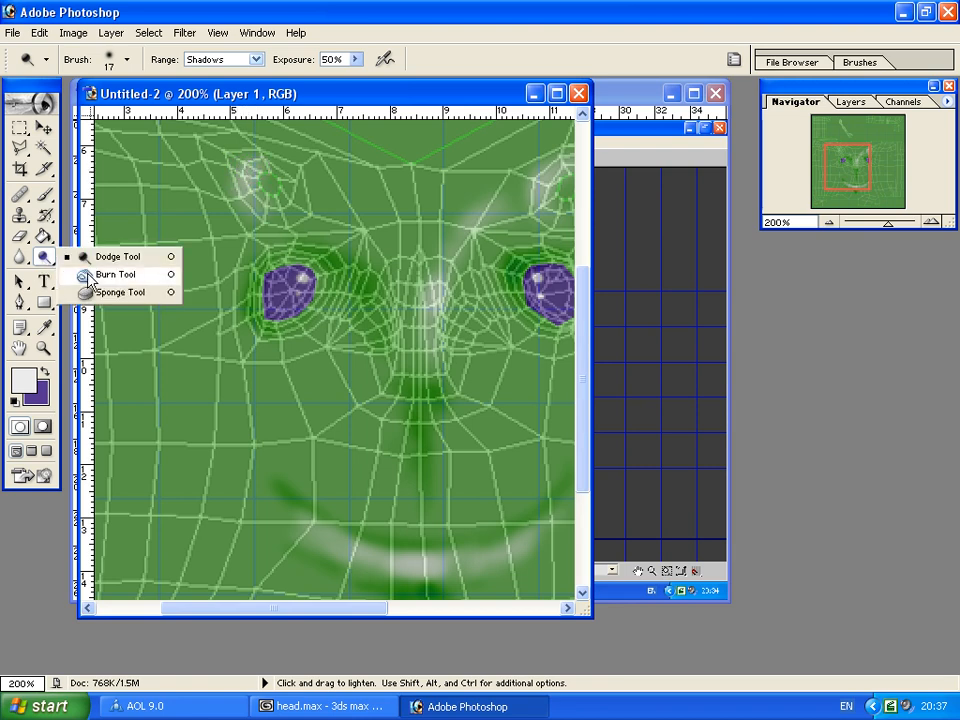
left_click(105, 272)
left_click_drag(266, 207, 285, 188)
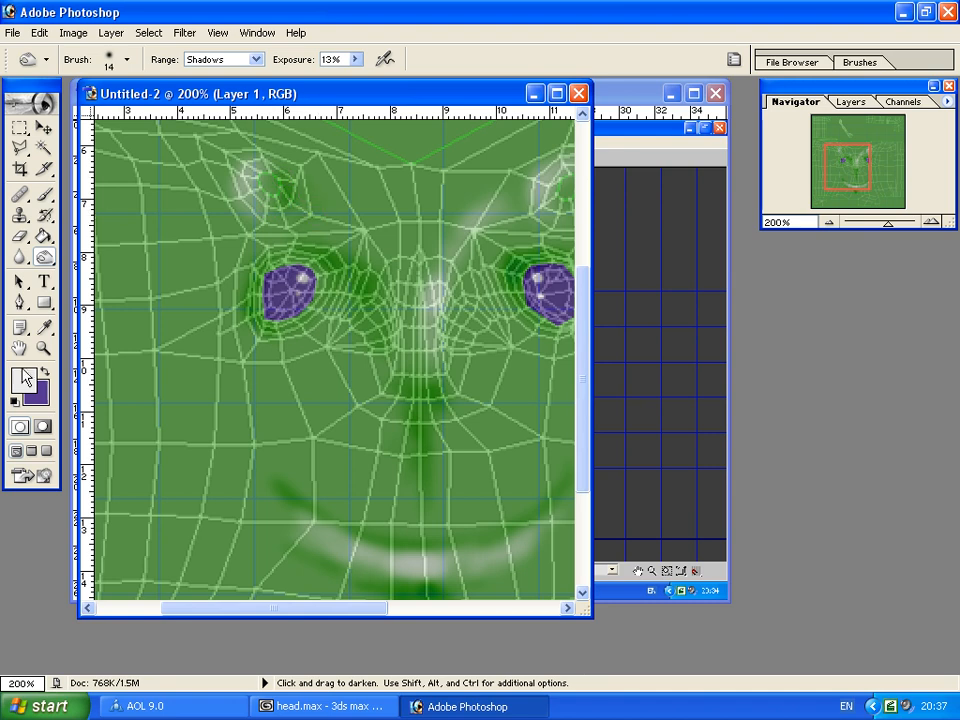
left_click_drag(830, 174, 845, 174)
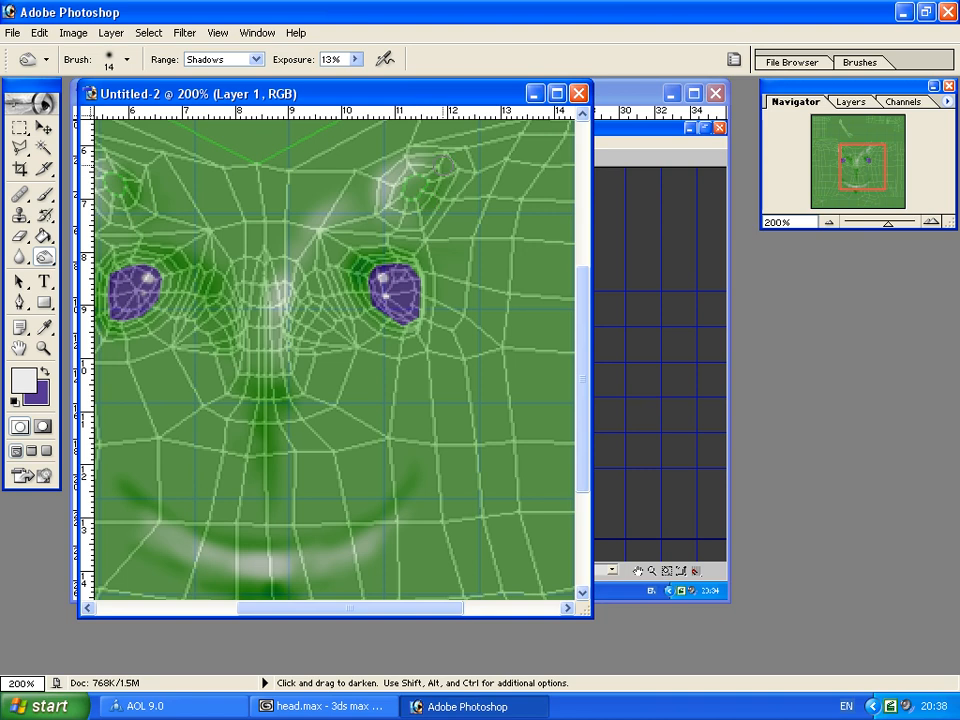
View the whole texture at 100% zoom with Layer 1 at full opacity, and set the layer's opacity back to 69%
left_click(915, 103)
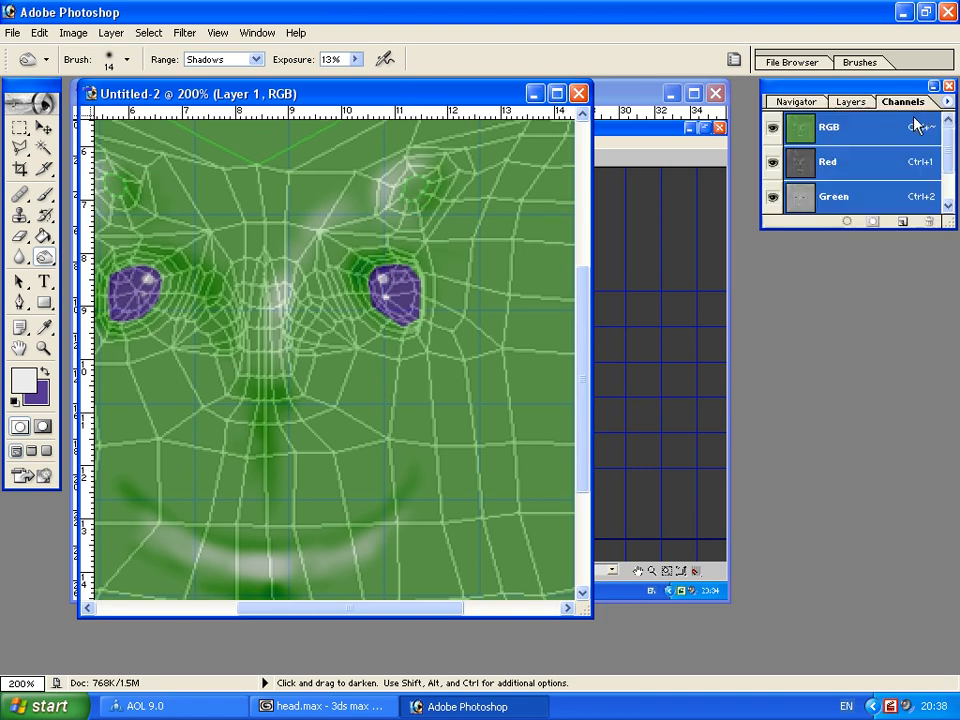
left_click(815, 104)
left_click(863, 101)
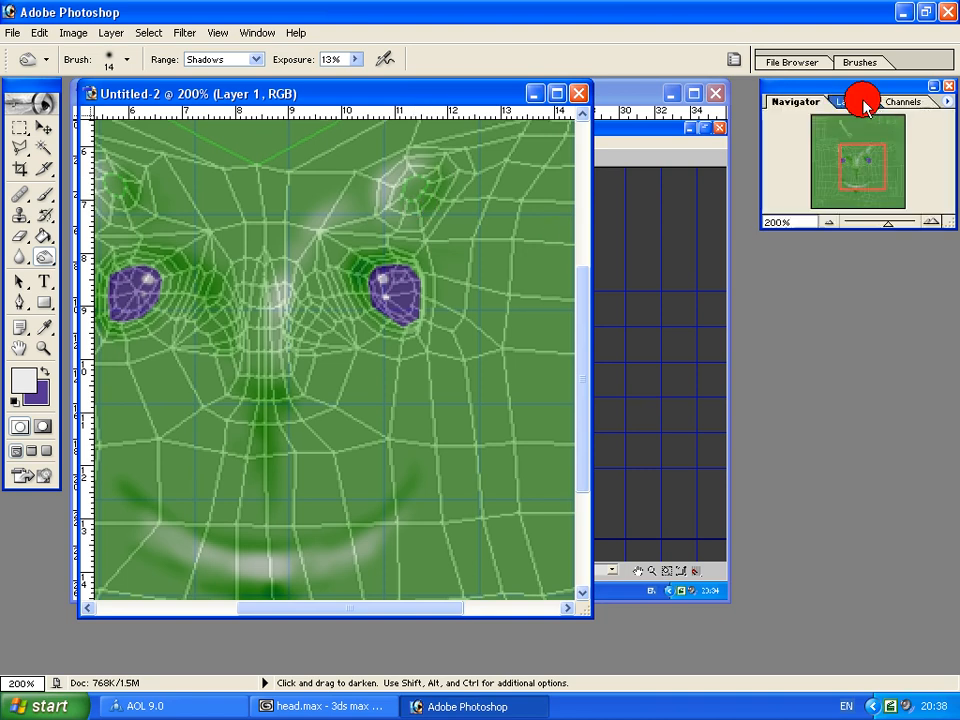
left_click_drag(941, 121, 956, 133)
scroll(553, 253, "down", 1)
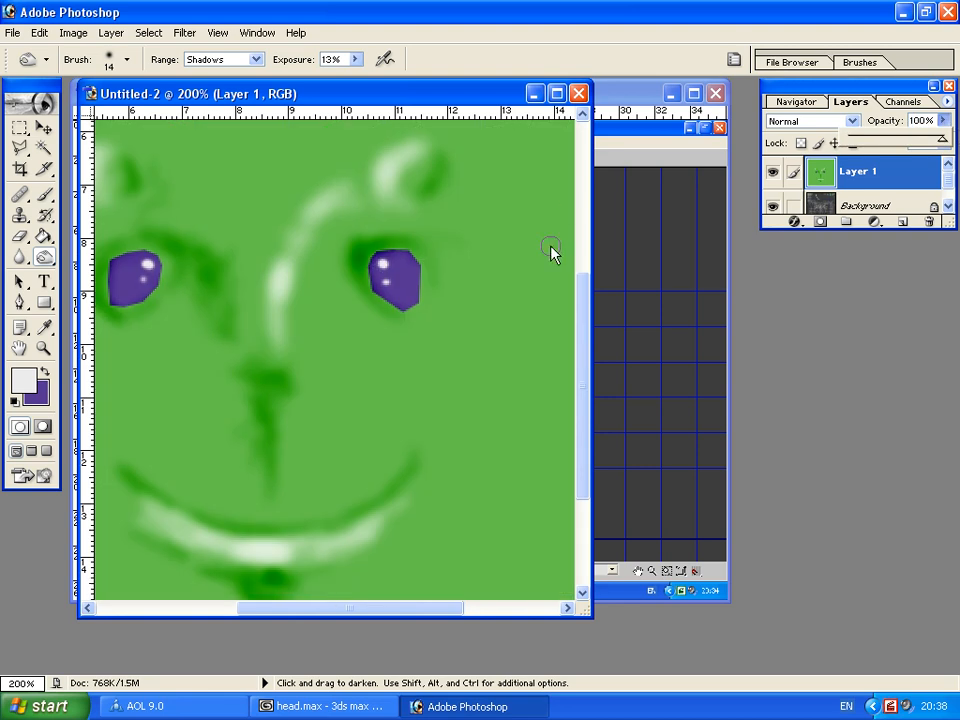
left_click(798, 102)
left_click(829, 222)
left_click(829, 222)
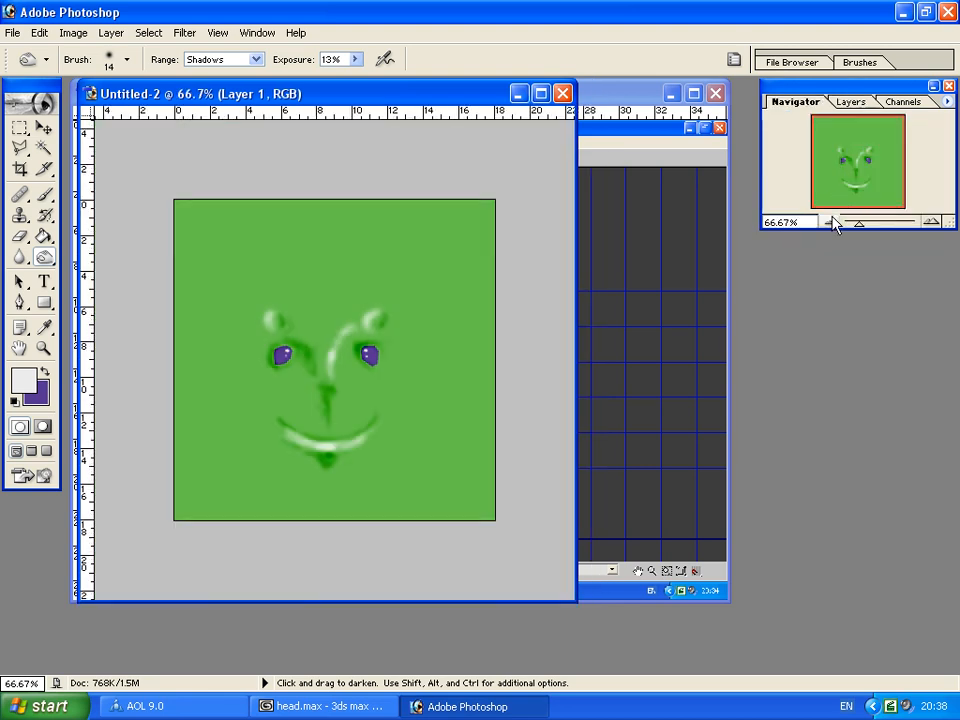
left_click(931, 221)
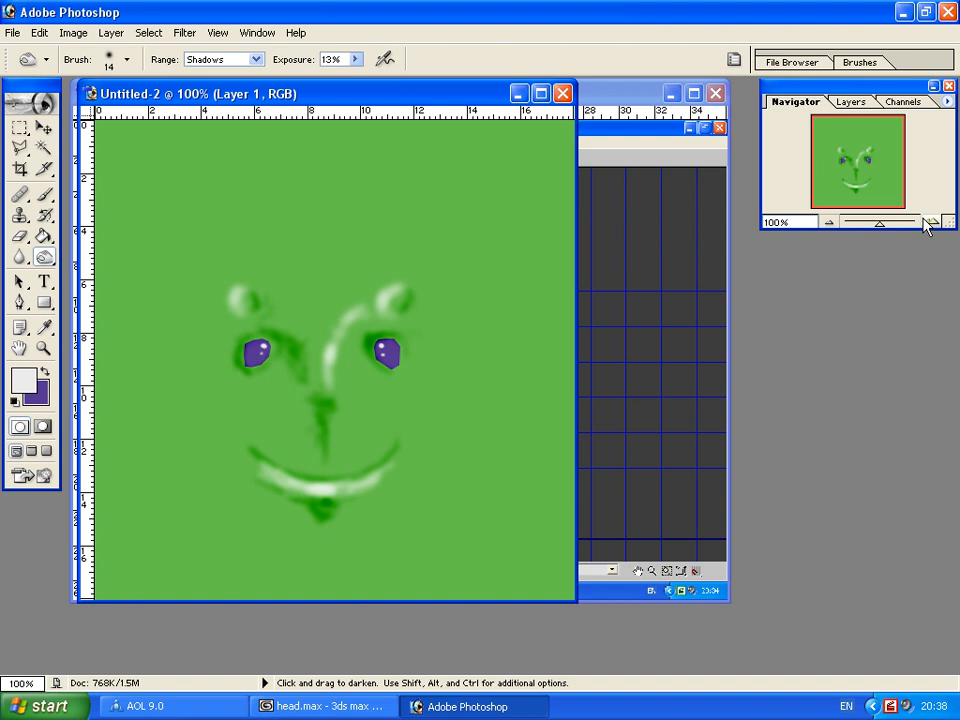
left_click(849, 102)
left_click_drag(945, 121, 915, 141)
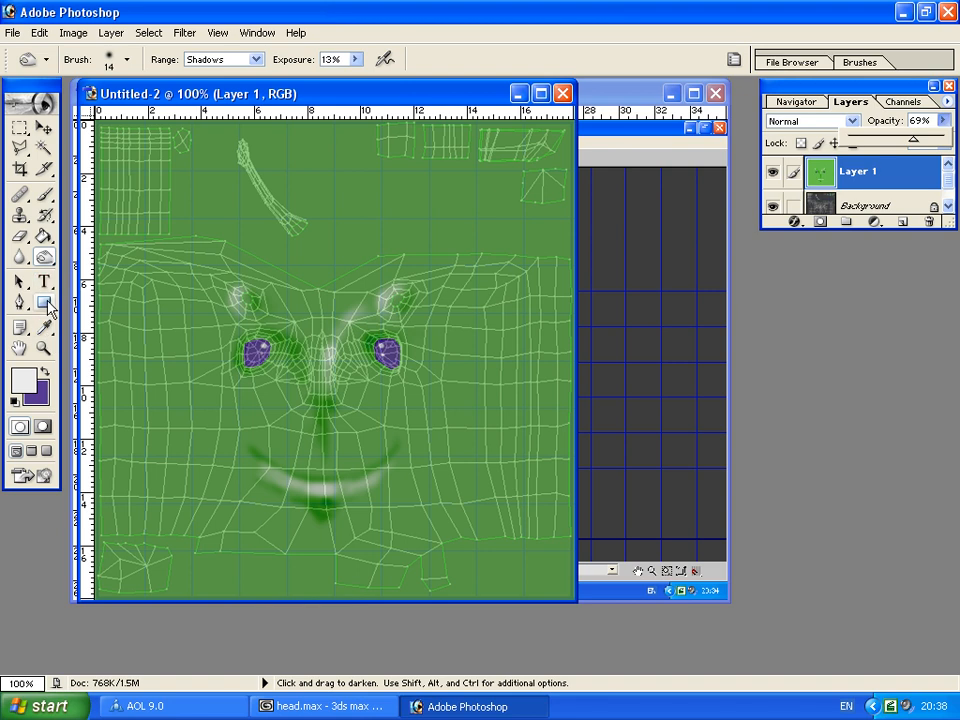
left_click(19, 129)
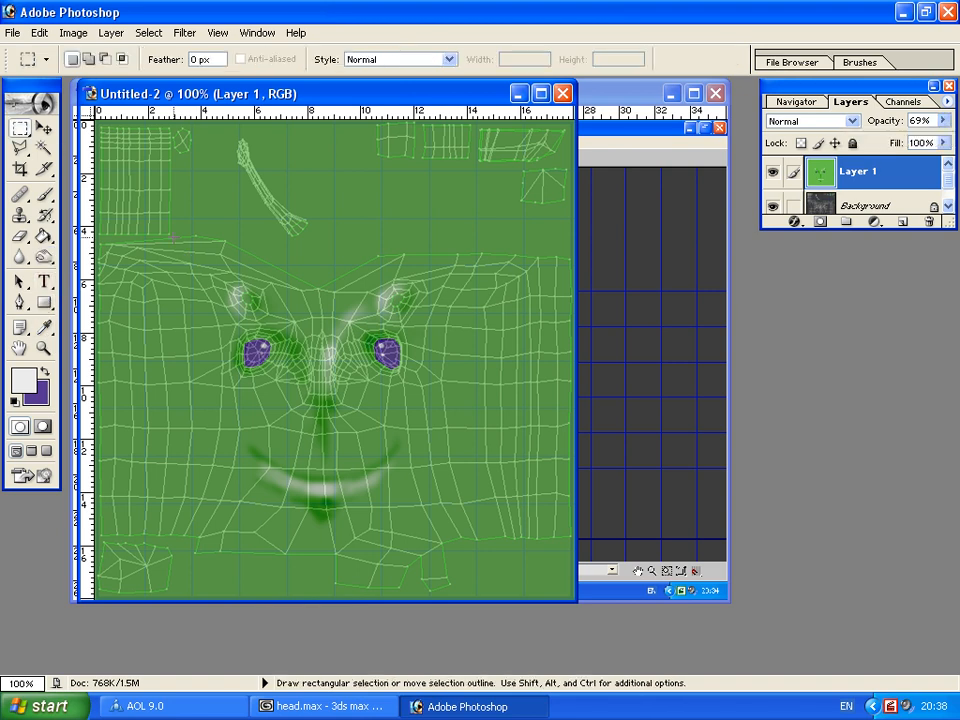
left_click_drag(97, 123, 171, 236)
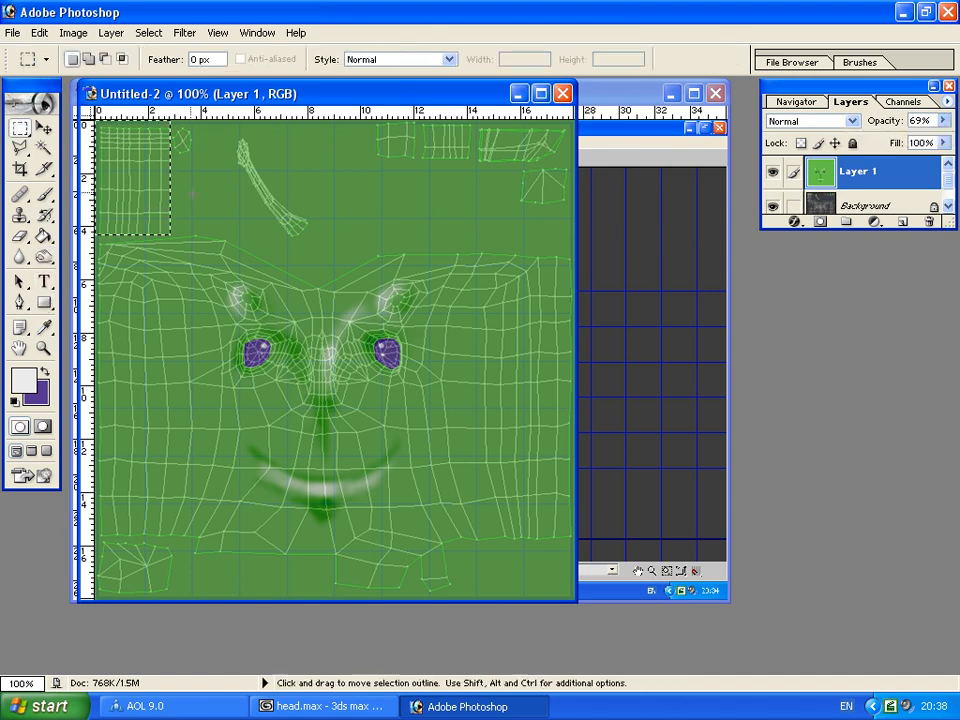
left_click(192, 201)
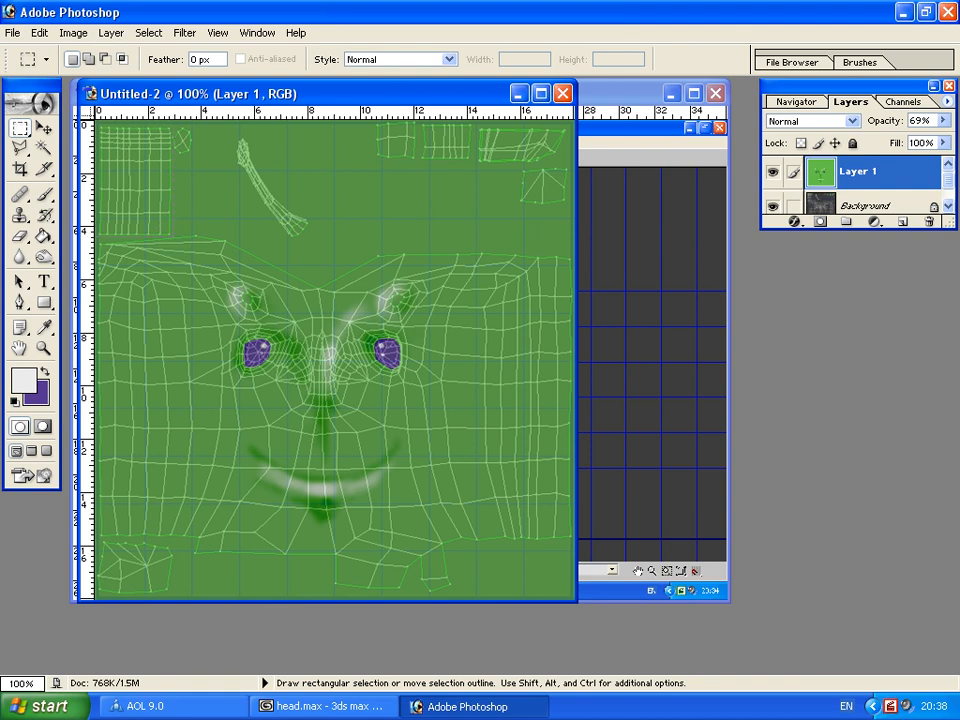
left_click_drag(96, 123, 173, 236)
left_click(43, 236)
left_click_drag(43, 236, 110, 231)
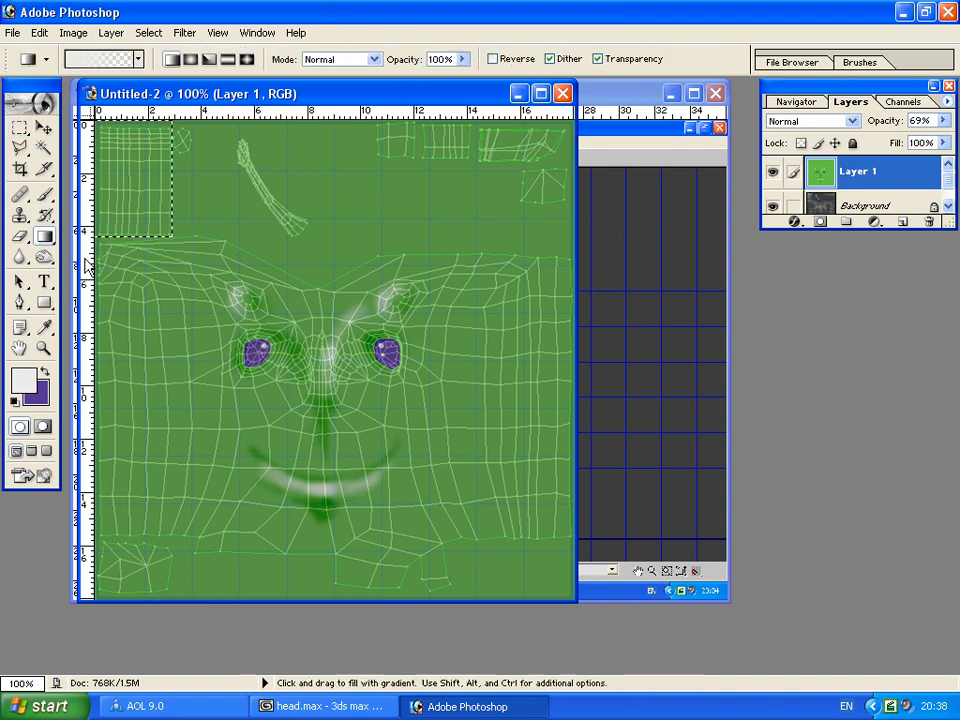
left_click(45, 371)
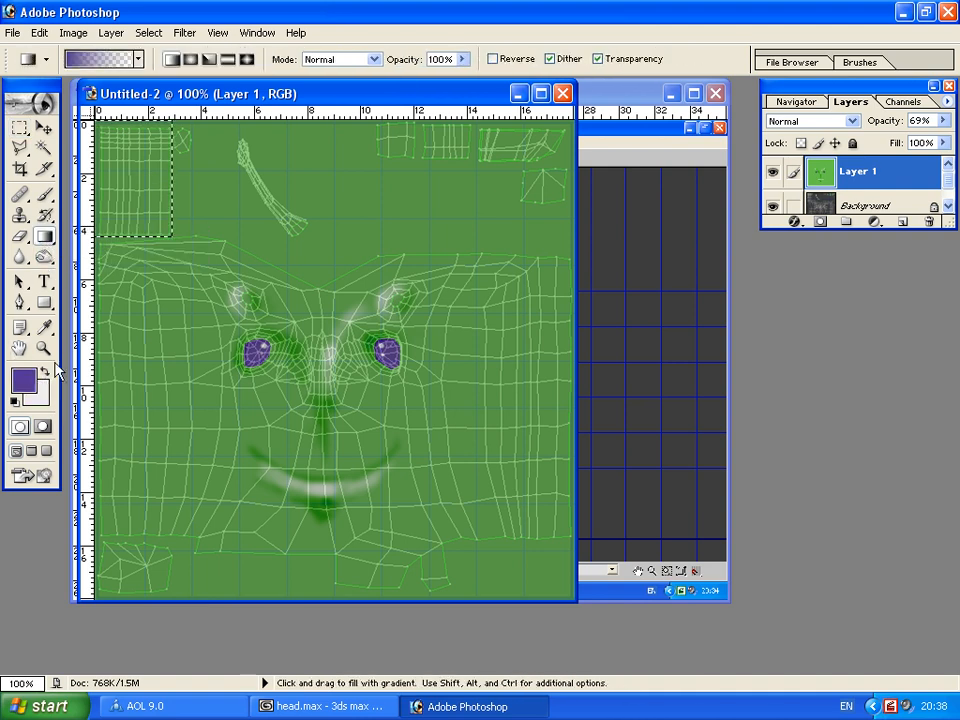
Sample the green skin color and make it the background color, and sample the eye's purple as the foreground color
left_click(43, 327)
left_click(469, 178)
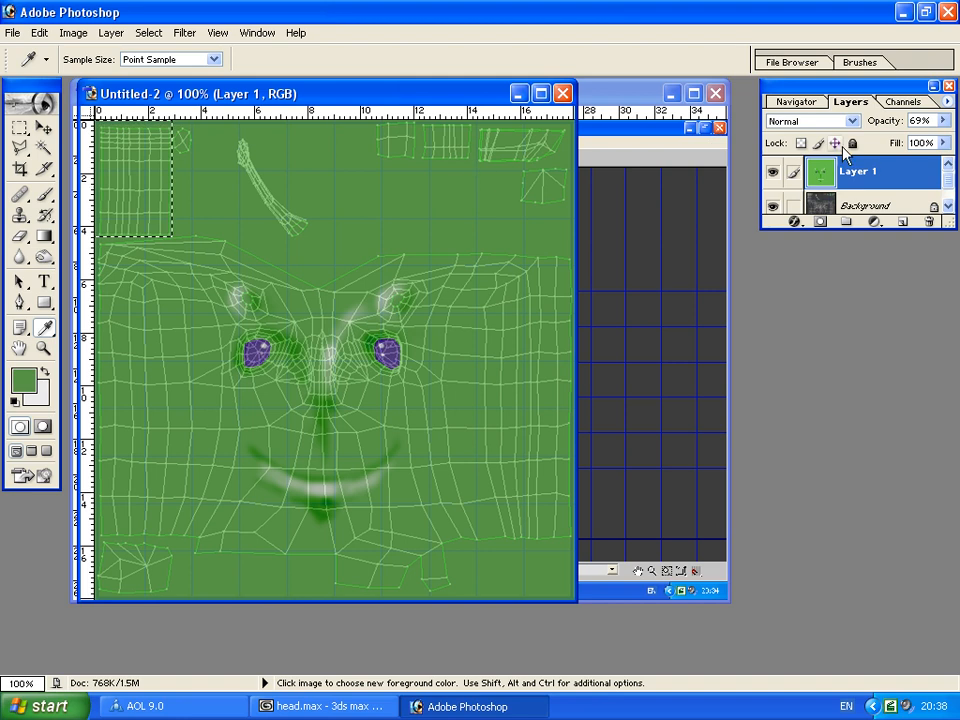
left_click(50, 237)
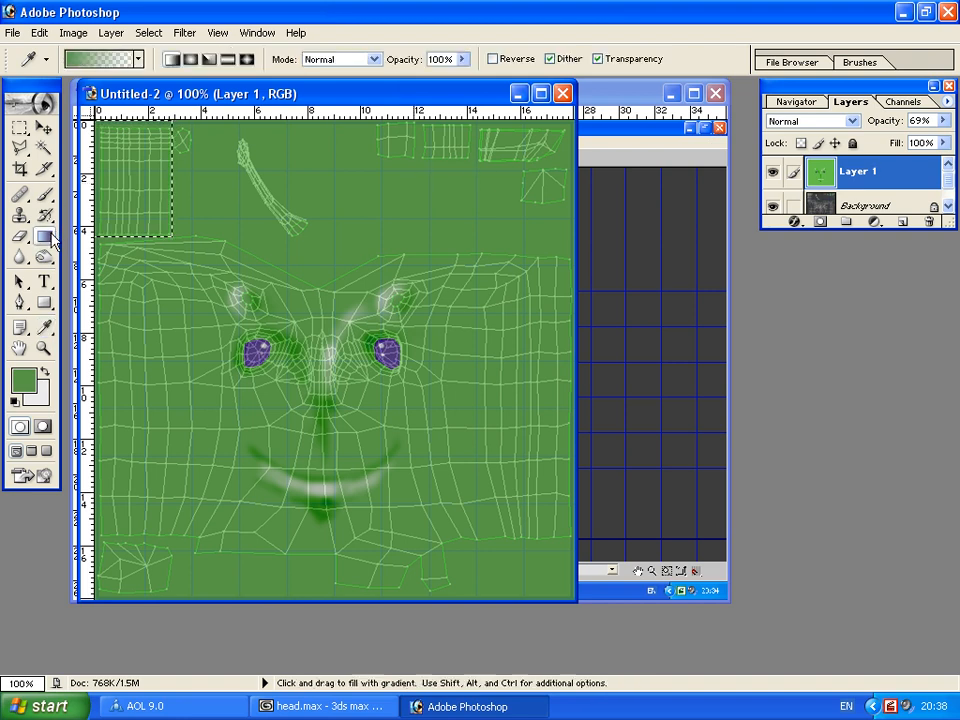
left_click(138, 60)
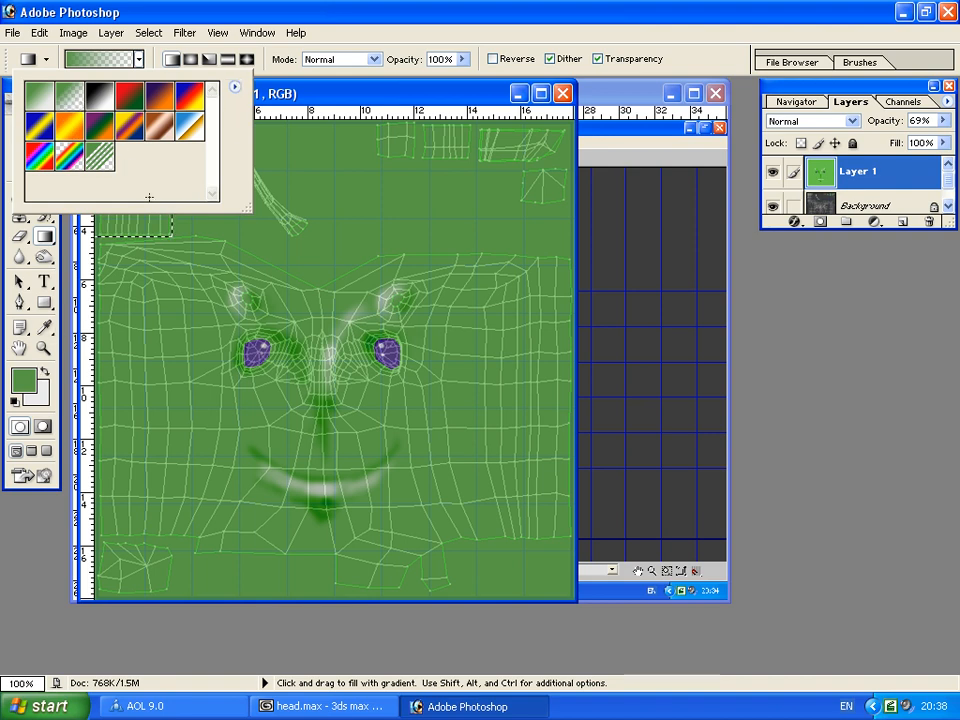
left_click(357, 92)
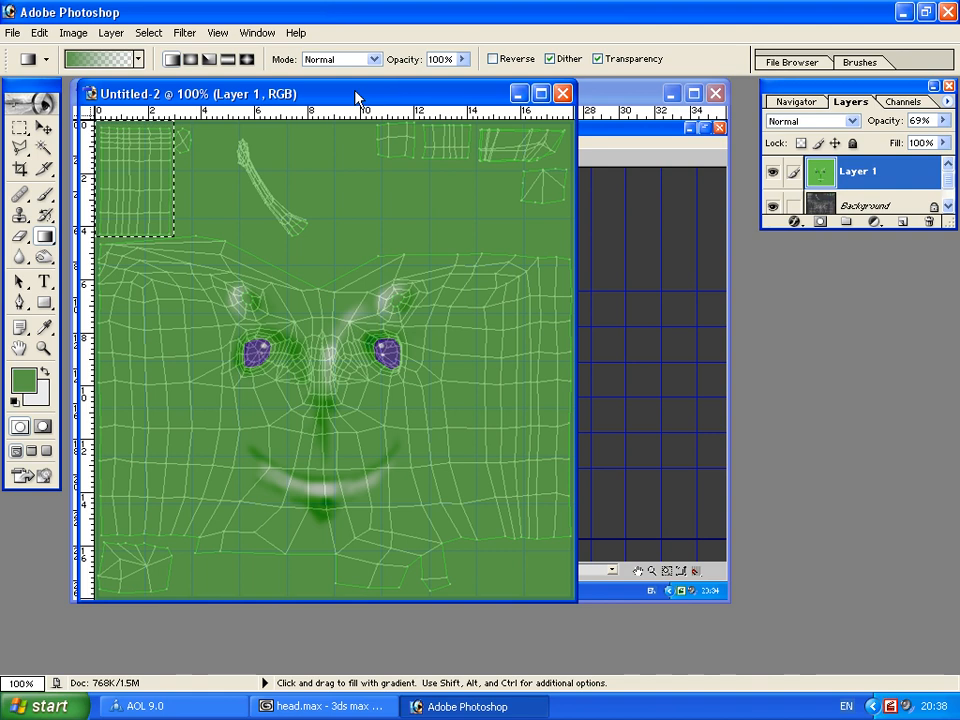
left_click(44, 327)
left_click(45, 371)
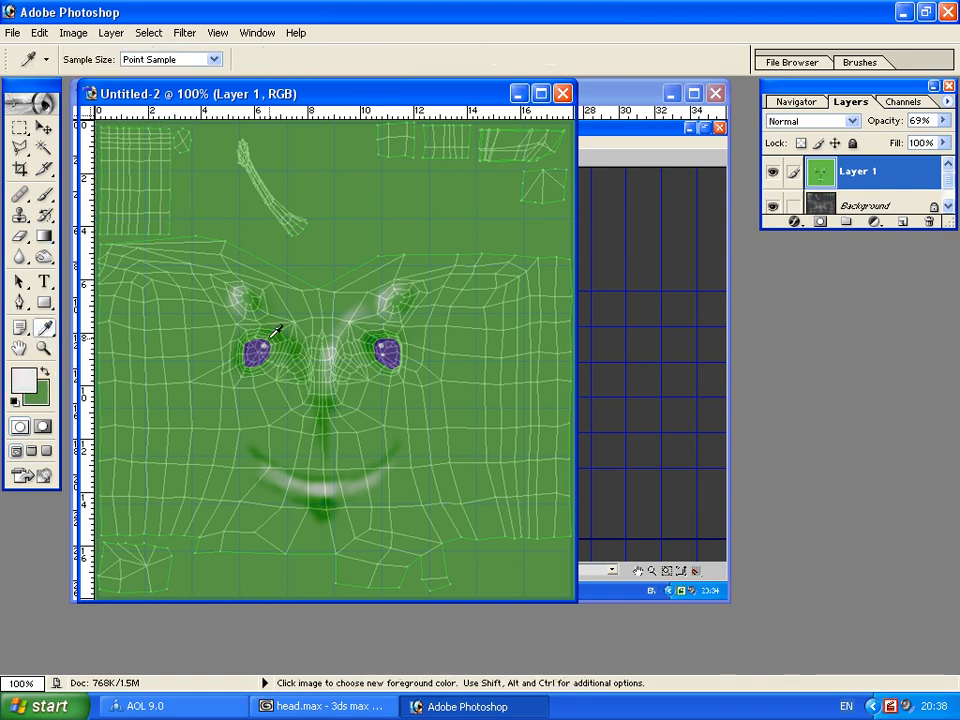
left_click(263, 344)
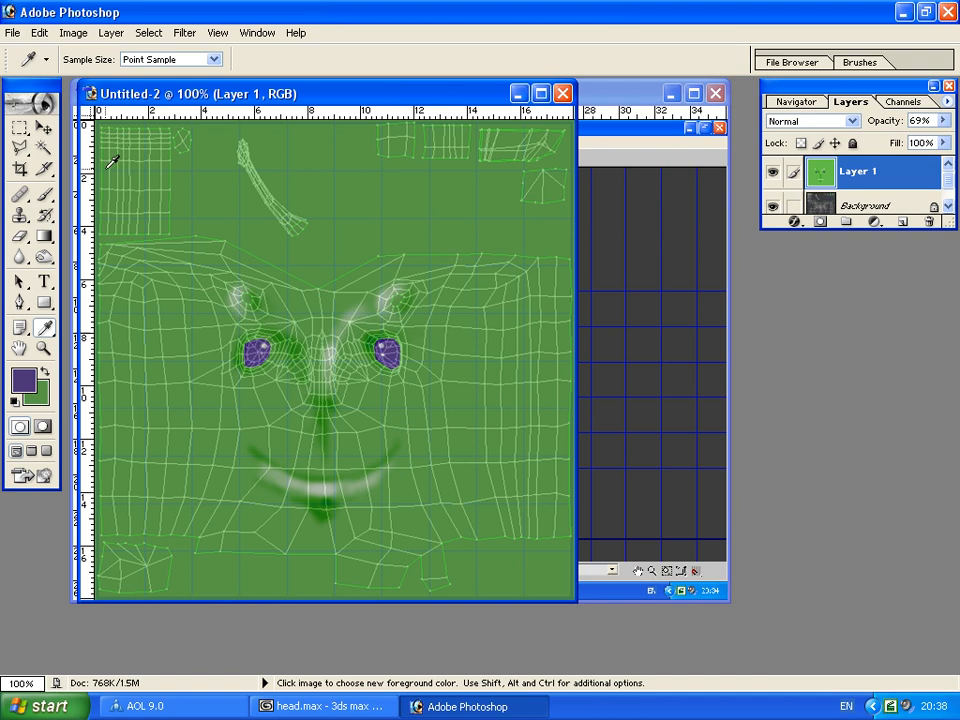
Swap the colors and set the Gradient tool to a foreground-to-background gradient running from green to purple
left_click(44, 236)
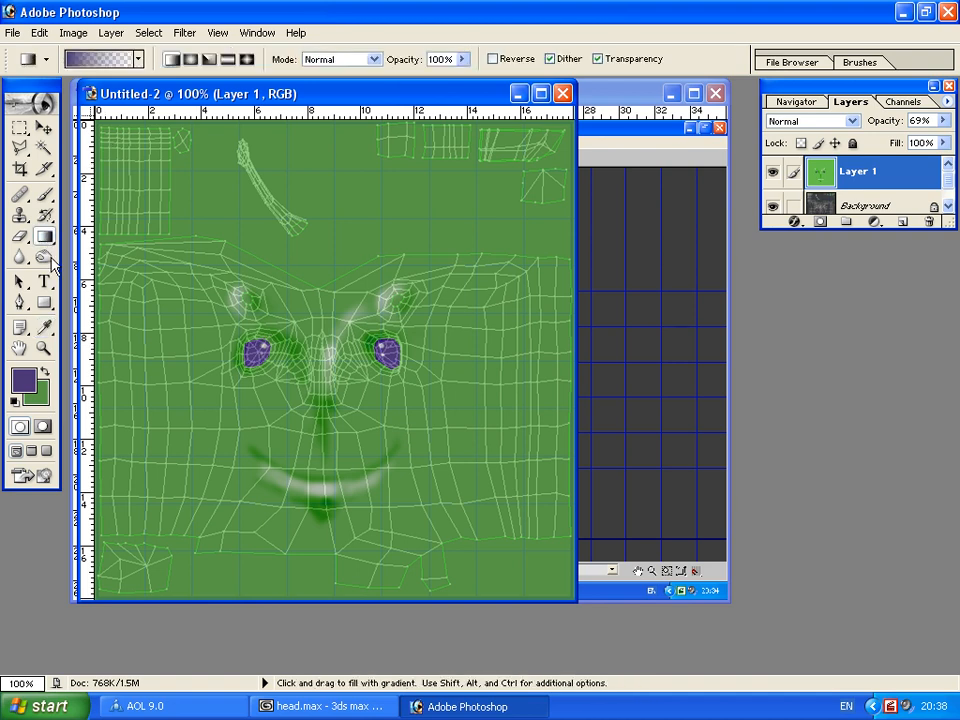
left_click(46, 371)
left_click(138, 61)
left_click(45, 92)
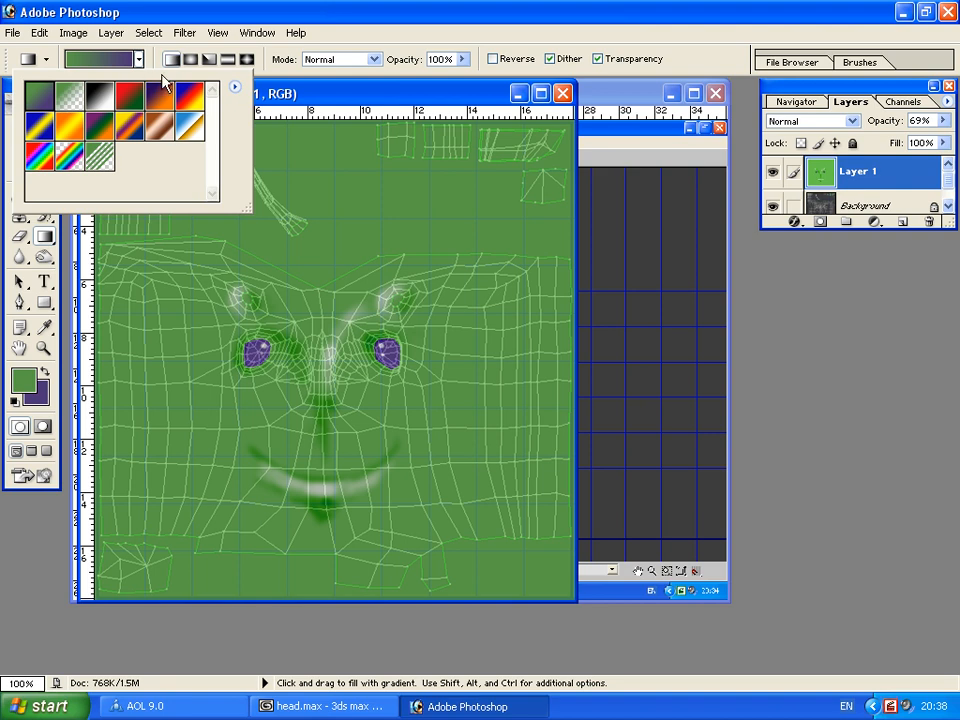
left_click(302, 96)
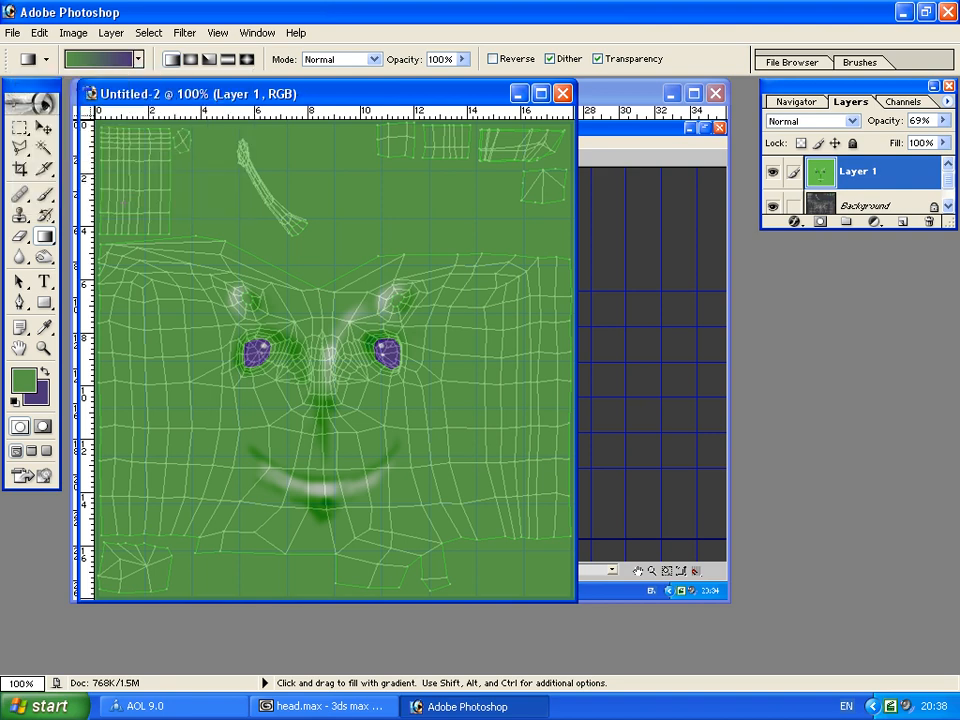
Select the rectangular grid piece of the UV layout, fill it with a green-to-purple gradient with purple on top, and deselect it
left_click(19, 127)
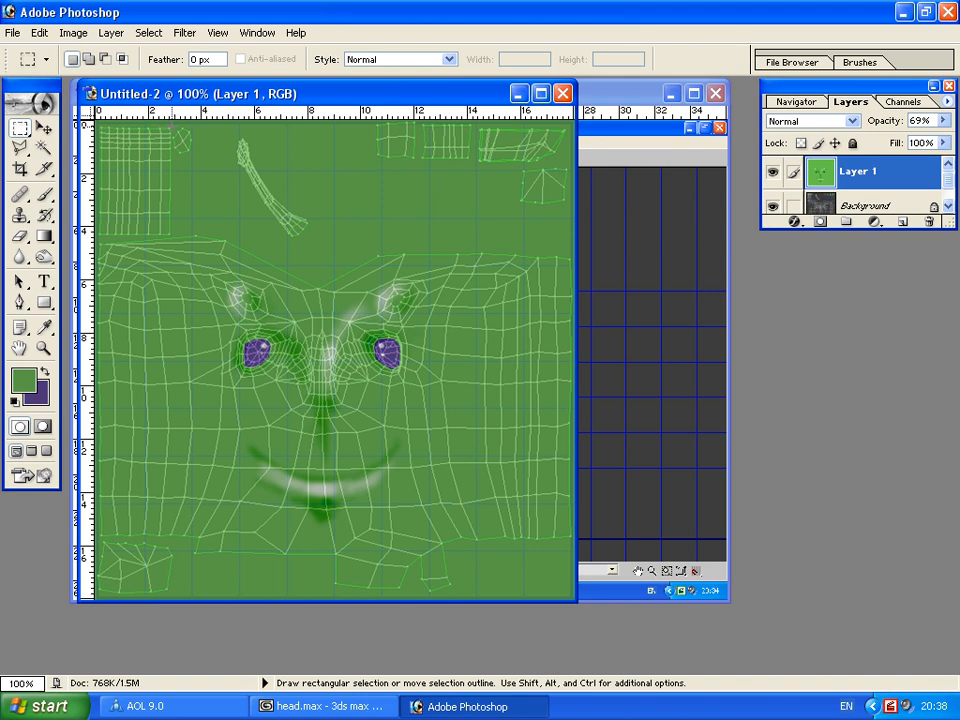
left_click_drag(172, 236, 92, 120)
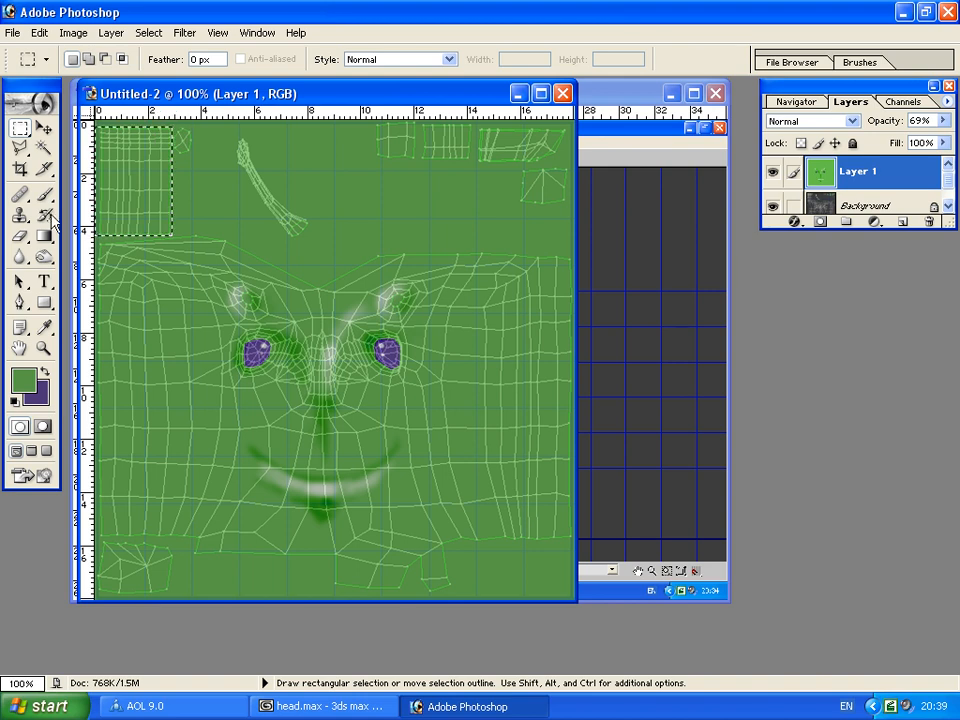
key("g")
left_click_drag(122, 218, 113, 145)
left_click_drag(140, 256, 131, 175)
mouse_move(137, 249)
left_mouse_down()
mouse_move(135, 158)
mouse_move(135, 242)
mouse_move(147, 139)
left_mouse_up()
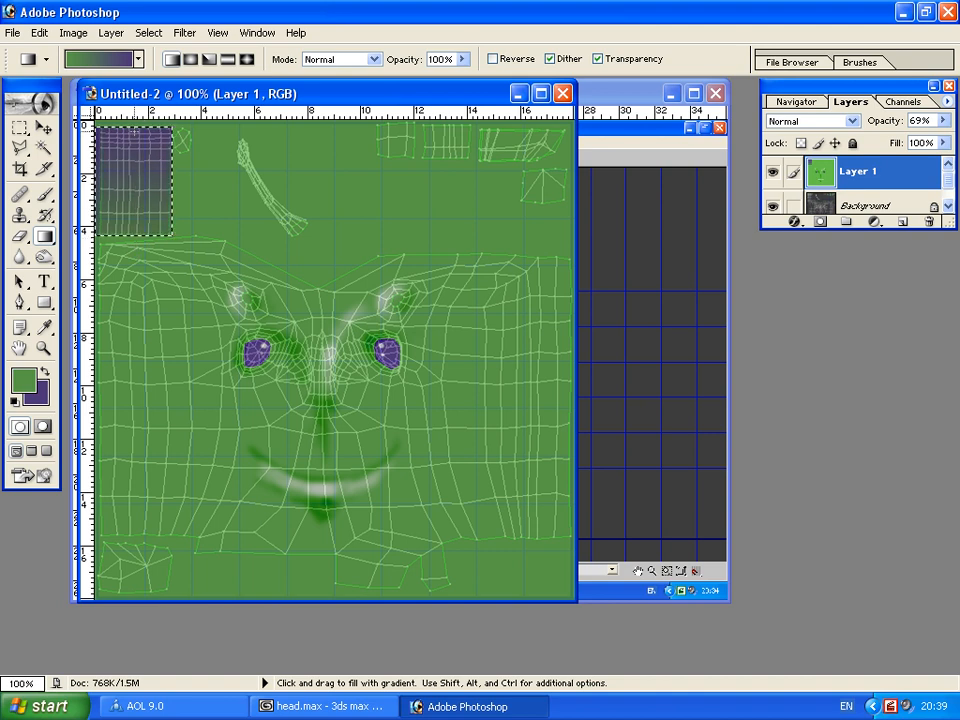
left_click_drag(134, 197, 136, 152)
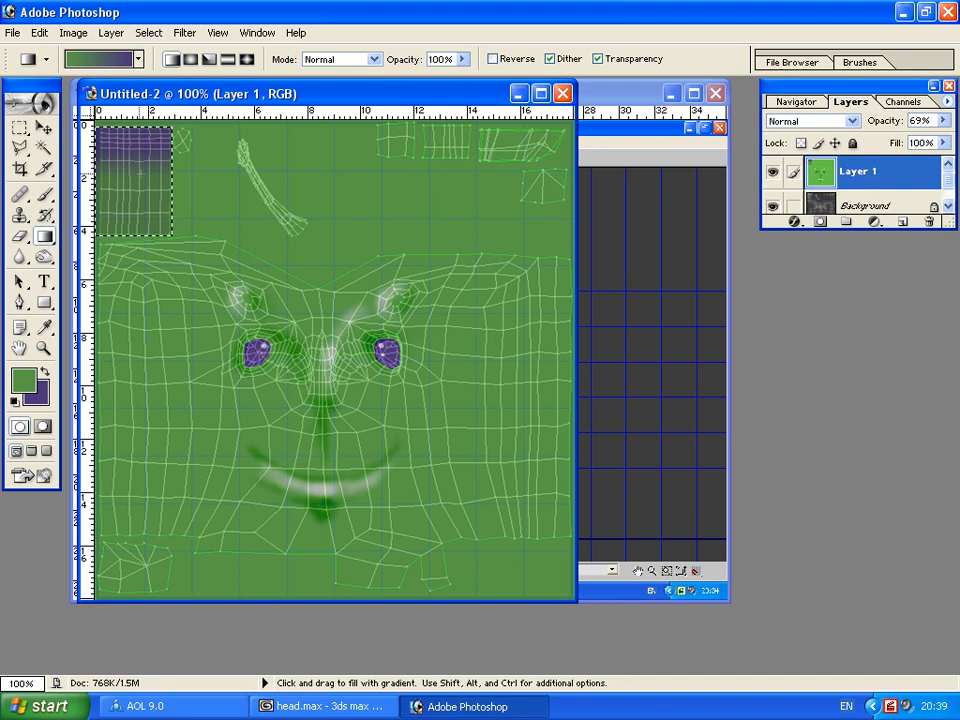
left_click(19, 127)
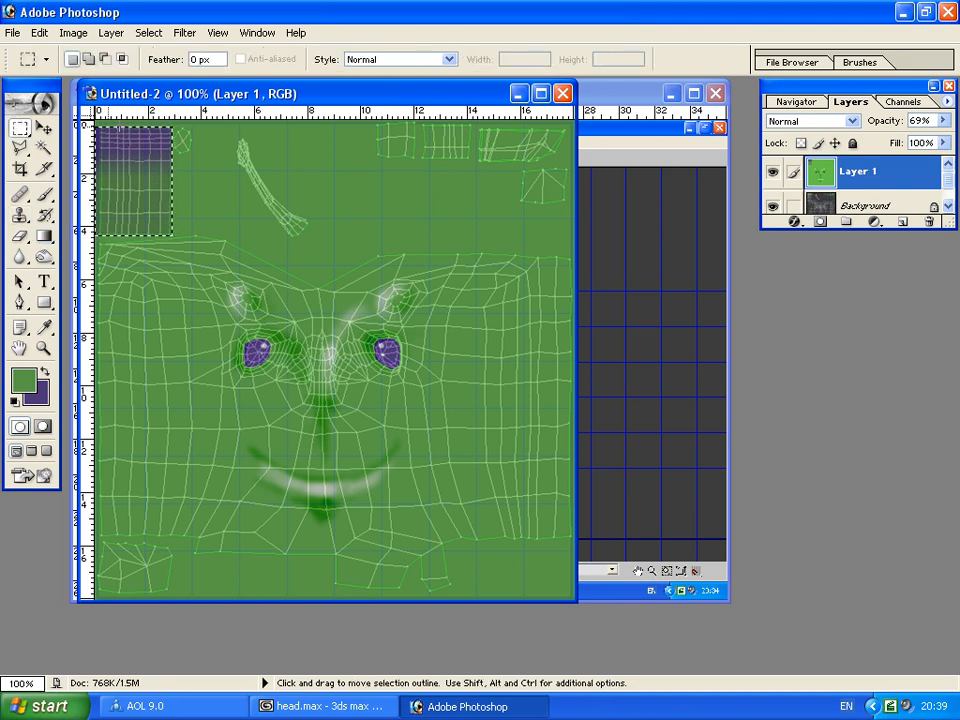
key("ctrl+d")
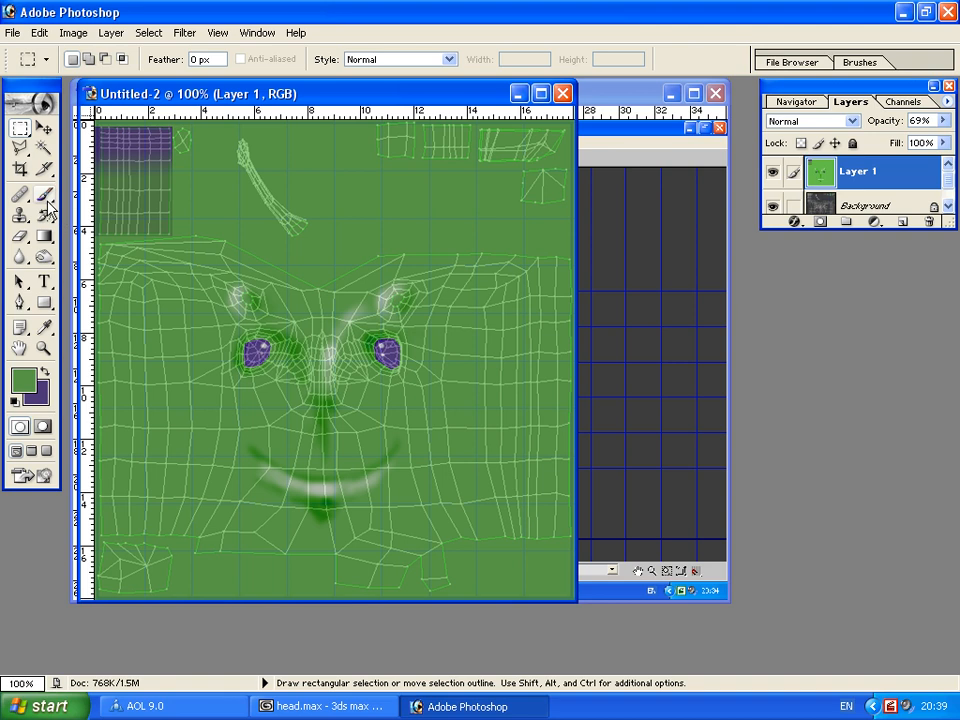
Paint the small round UV piece and the upper tip of the long curved piece purple with a soft 12 px brush
left_click(44, 194)
key("x")
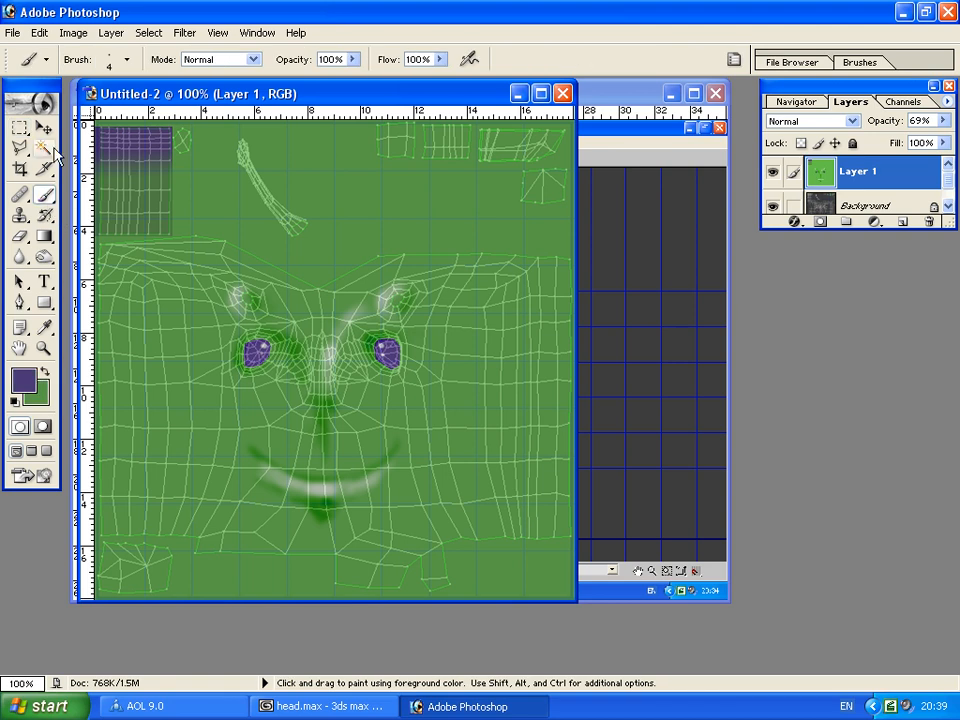
left_click(108, 59)
left_click_drag(24, 108, 30, 112)
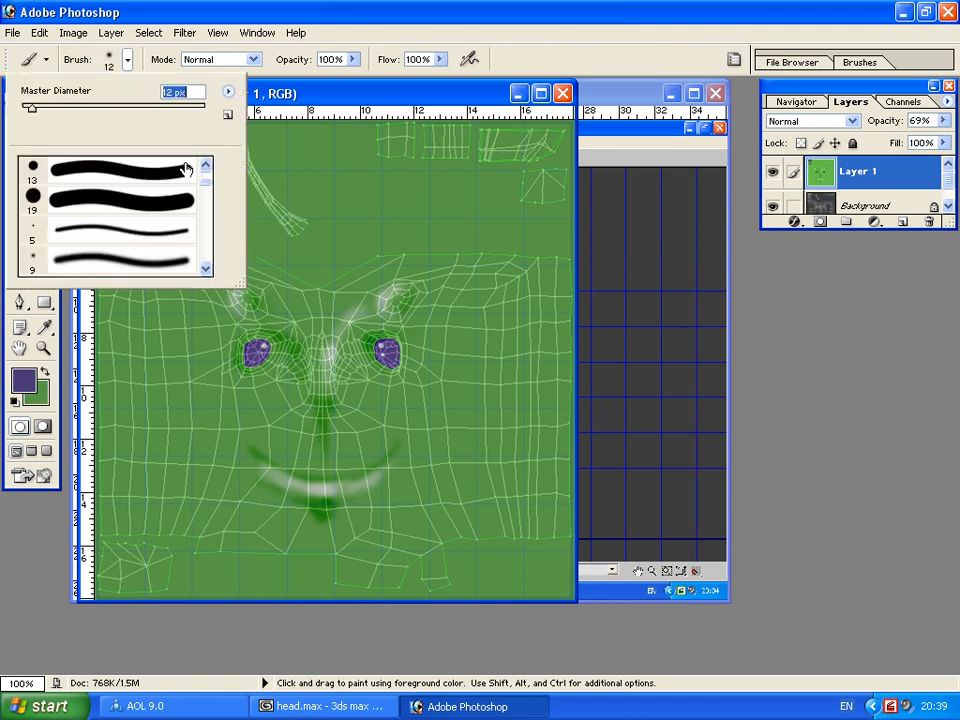
left_click(241, 208)
left_click(275, 107)
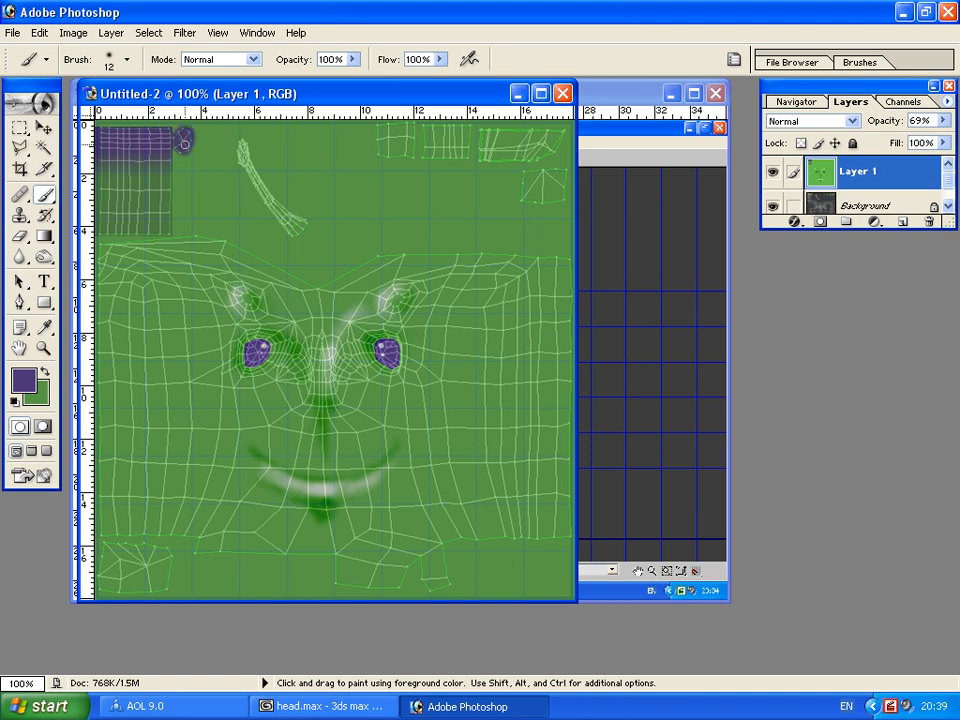
left_click_drag(245, 138, 234, 160)
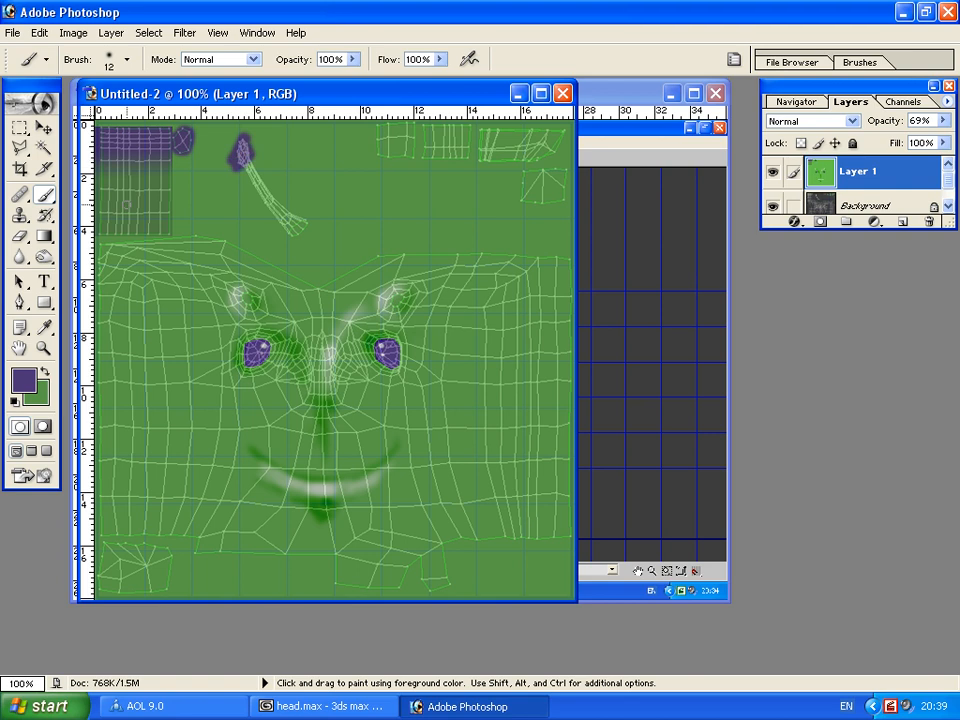
Outline the long curved UV piece with the Polygonal Lasso, fill it with a purple-to-green gradient starting at its upper end, and deselect it
left_click(19, 127)
left_click(19, 147)
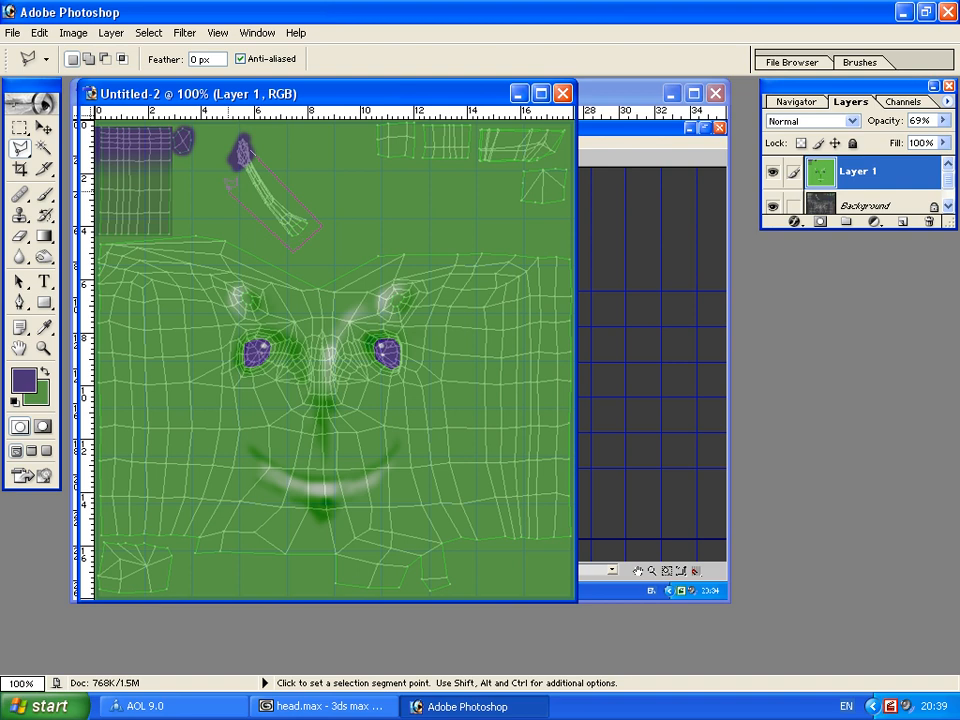
left_click(243, 150)
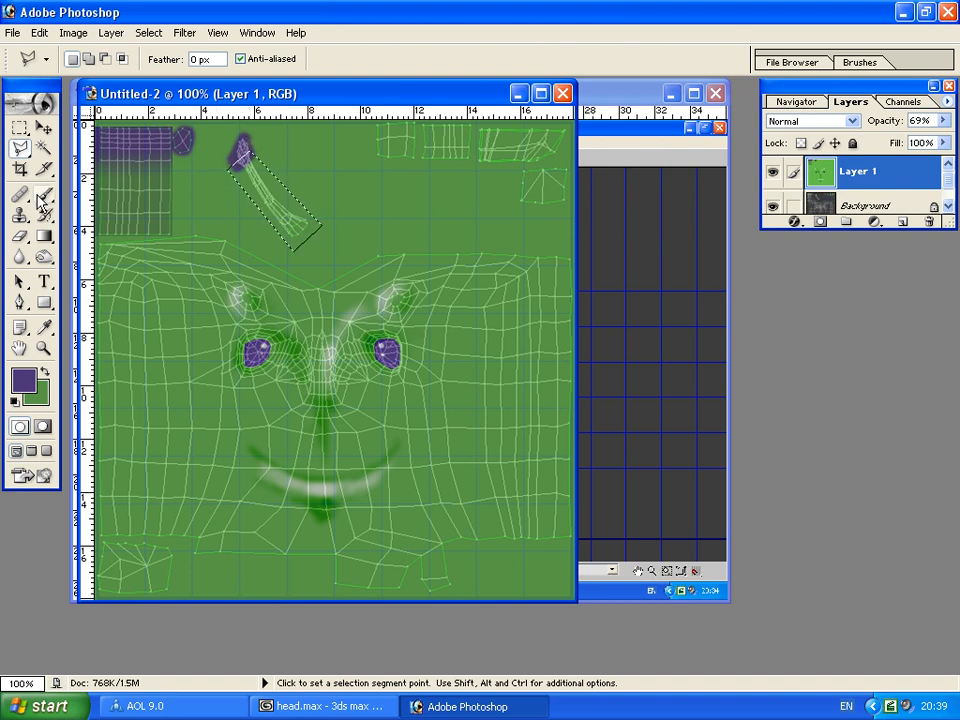
key("g")
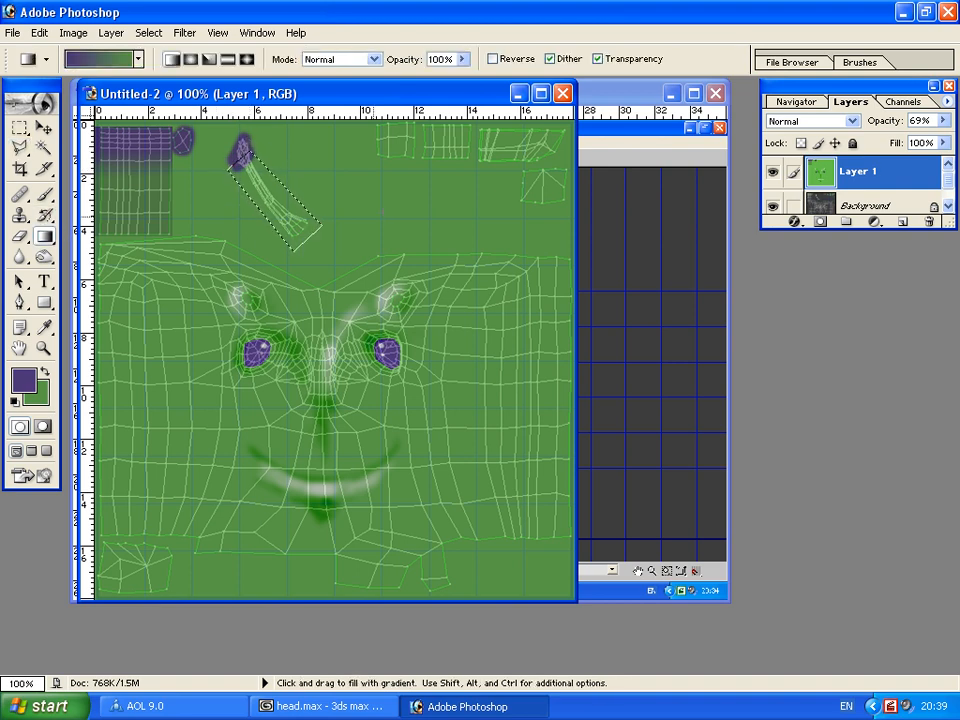
mouse_move(250, 149)
left_mouse_down()
mouse_move(231, 165)
mouse_move(253, 171)
mouse_move(274, 197)
mouse_move(245, 152)
left_mouse_up()
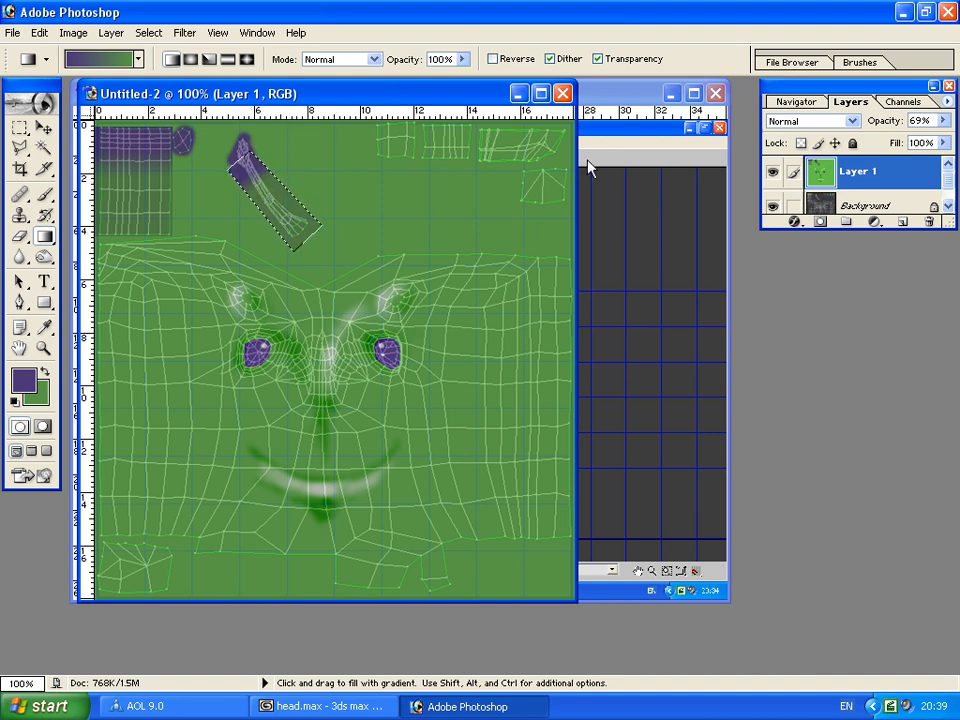
left_click(20, 129)
left_click(456, 201)
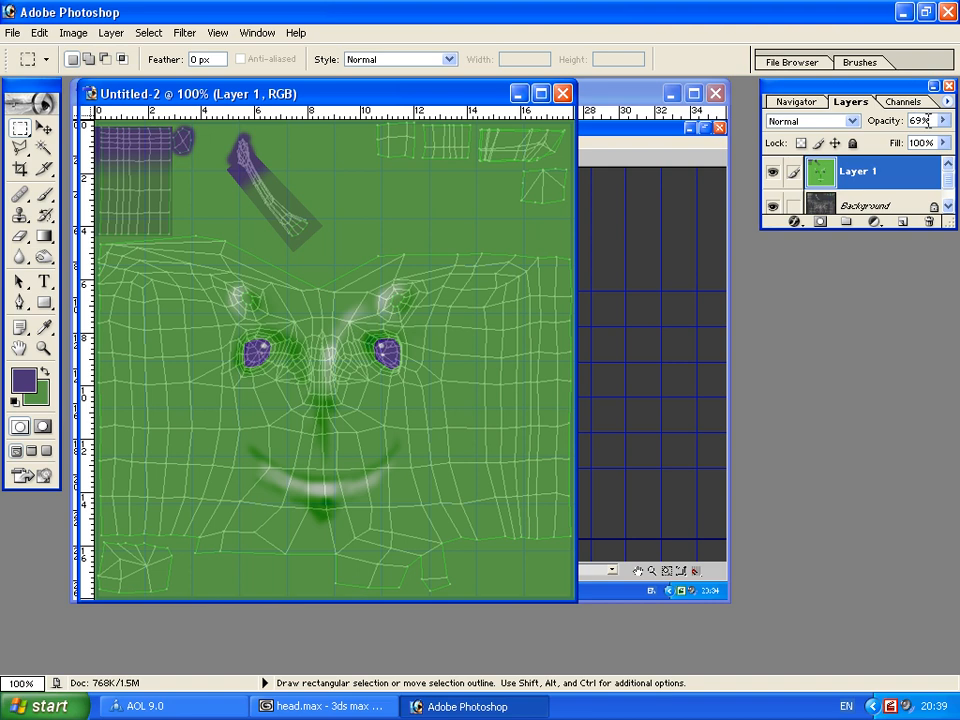
Raise Layer 1's opacity to 100% and start a Save for Web export of the texture
left_click_drag(943, 120, 955, 131)
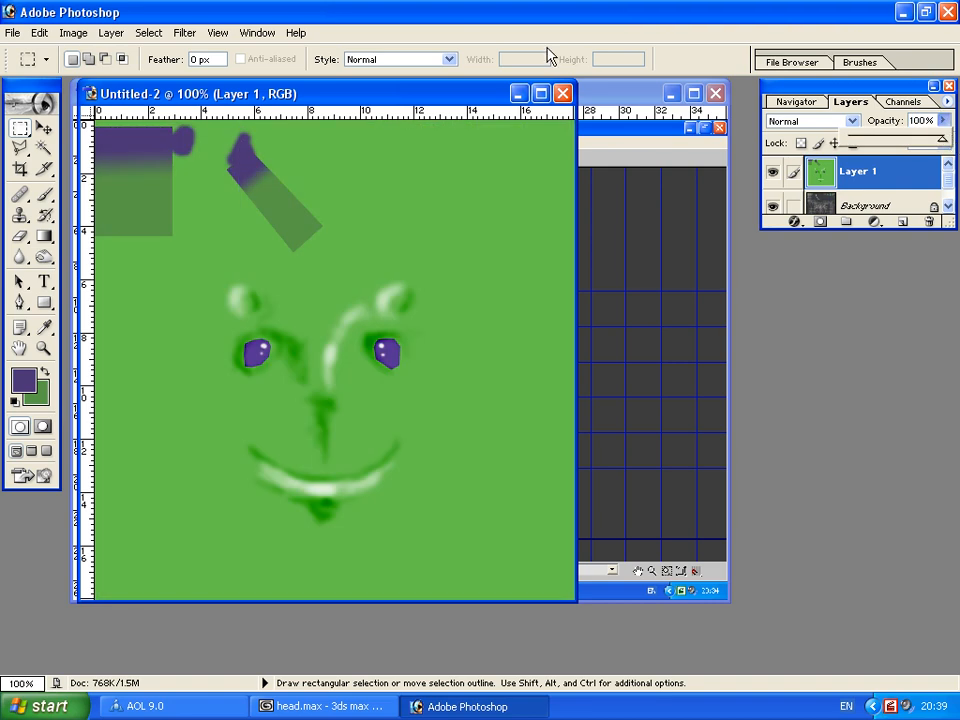
left_click(12, 34)
left_click(12, 33)
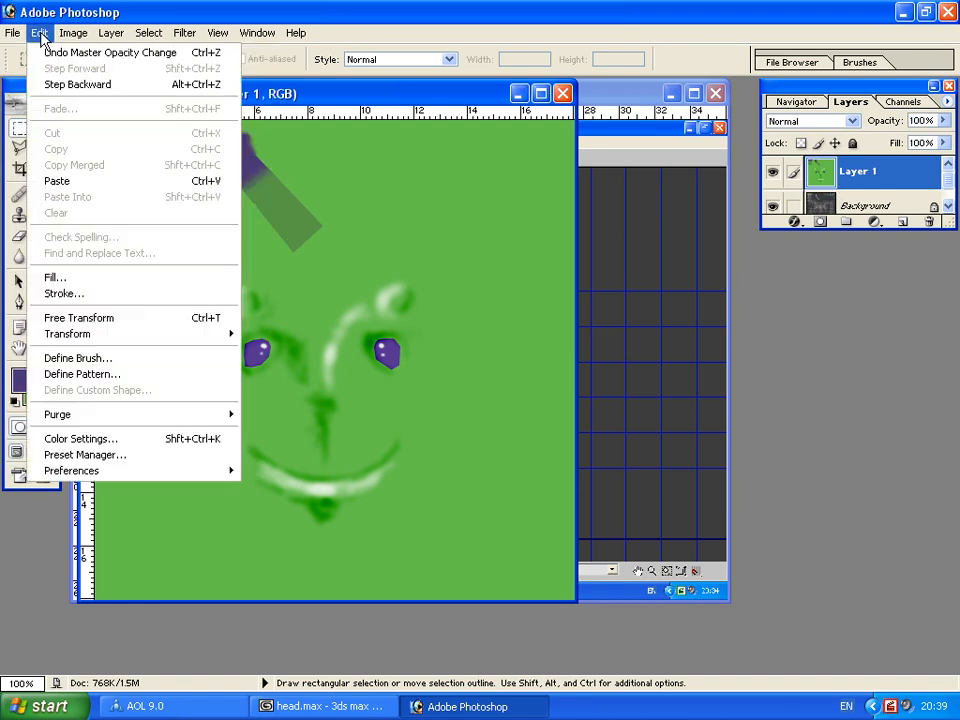
mouse_move(14, 36)
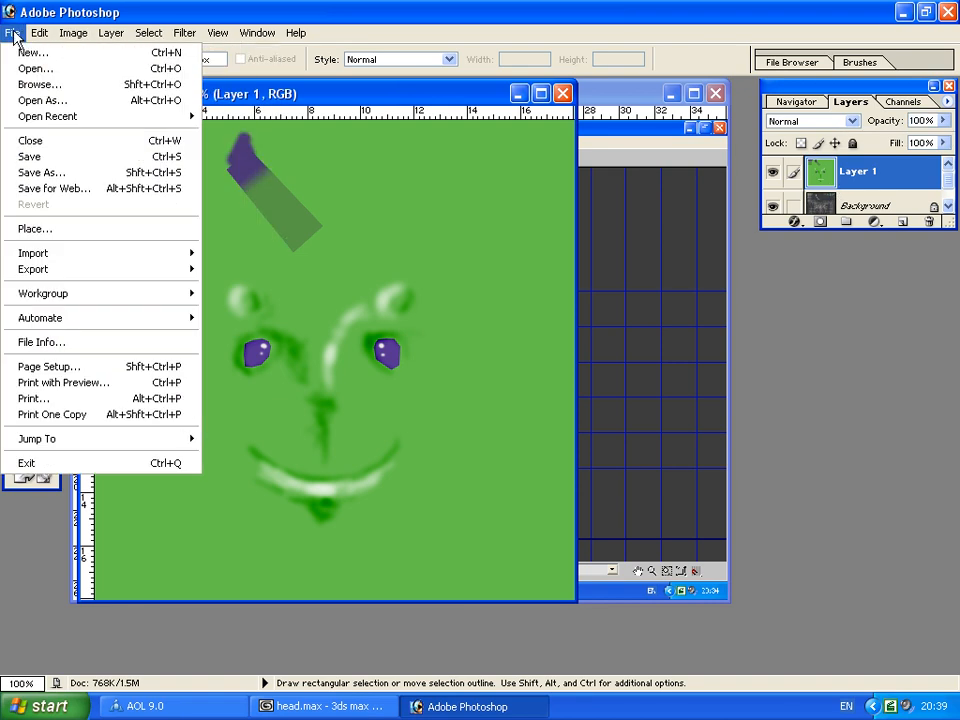
left_click(57, 190)
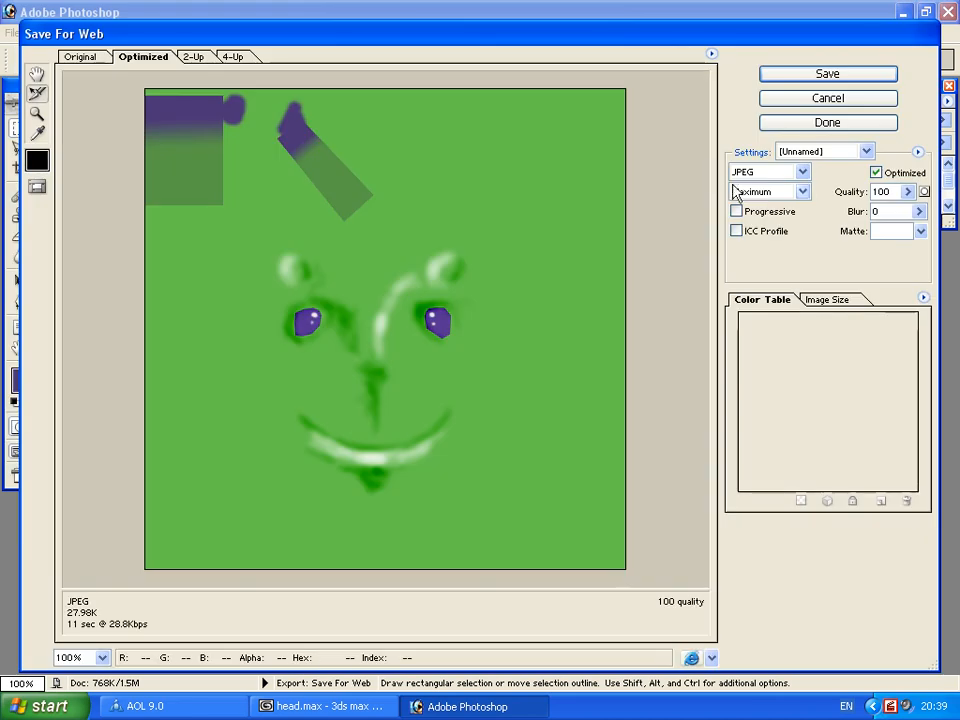
Set the export format to JPEG with the Maximum preset and a quality of 100
left_click(789, 171)
left_click(782, 201)
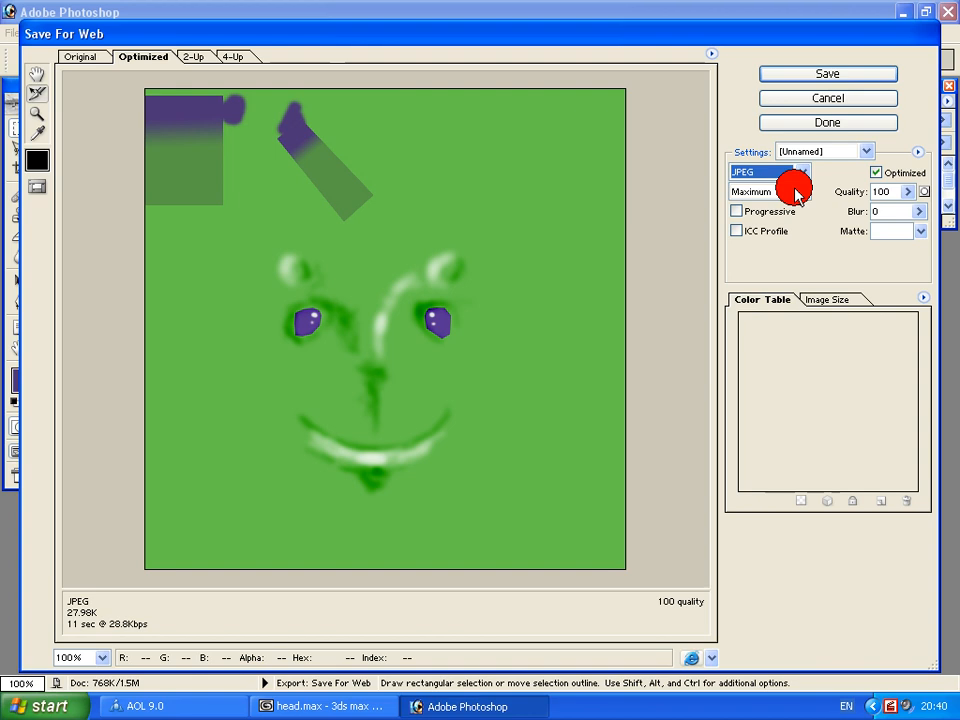
left_click(793, 190)
left_click(800, 251)
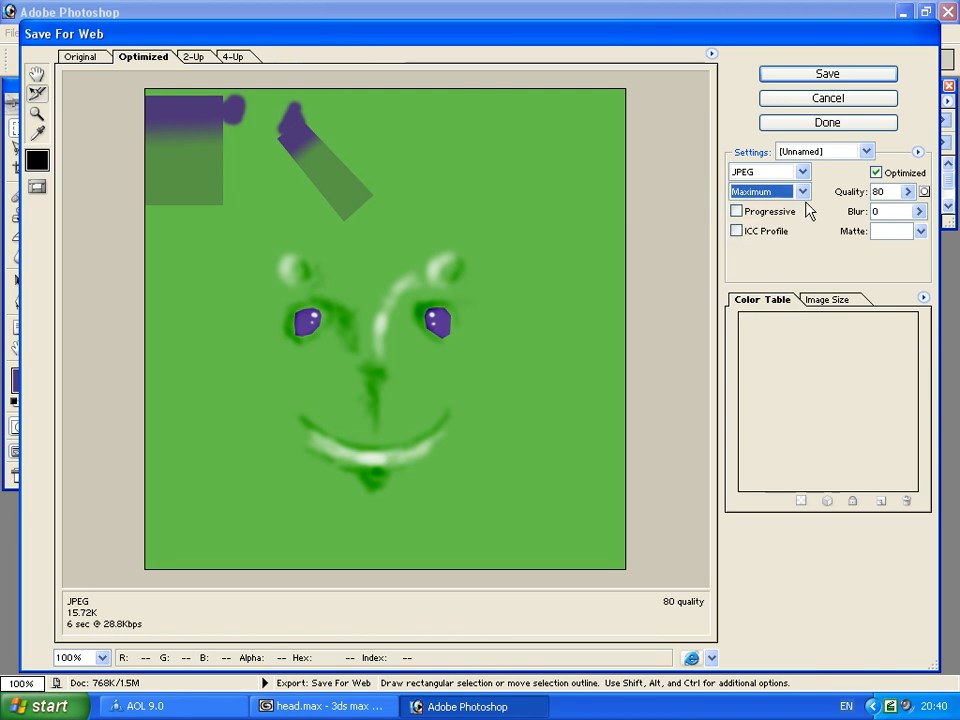
left_click(805, 195)
left_click(808, 197)
left_click(909, 194)
left_click_drag(888, 213, 897, 215)
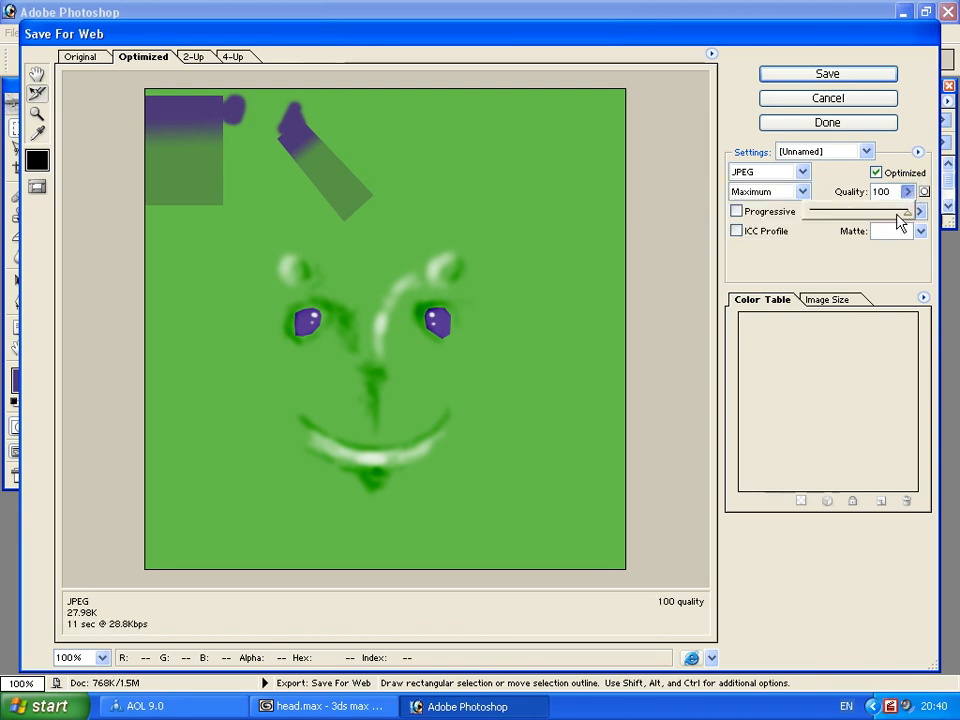
left_click(856, 250)
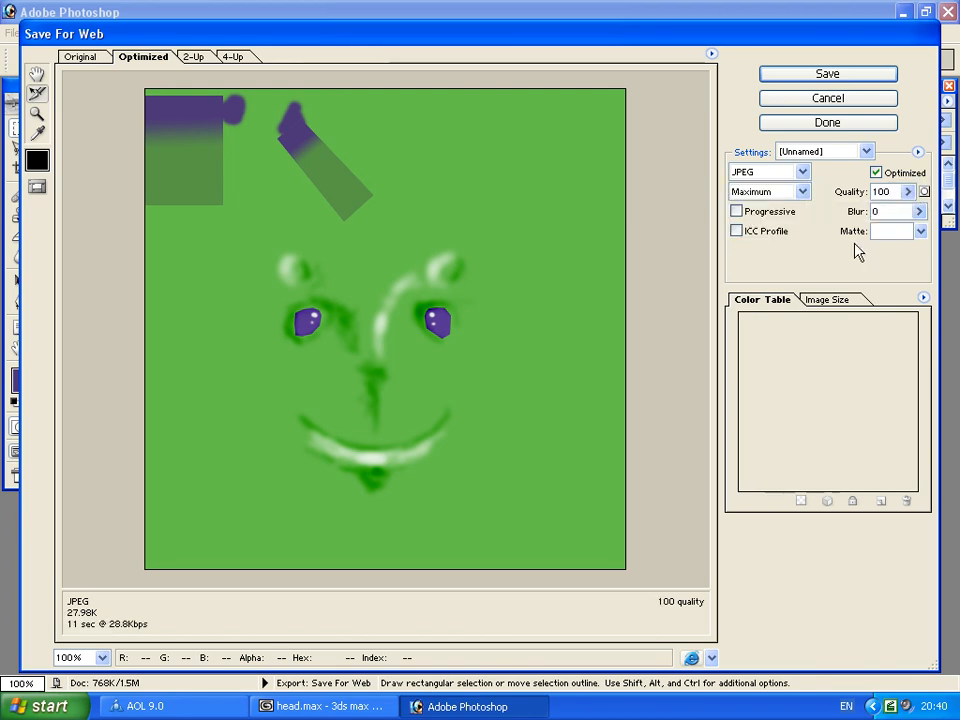
Save the optimized image as "face" in the alien2 folder inside scenes
left_click(815, 74)
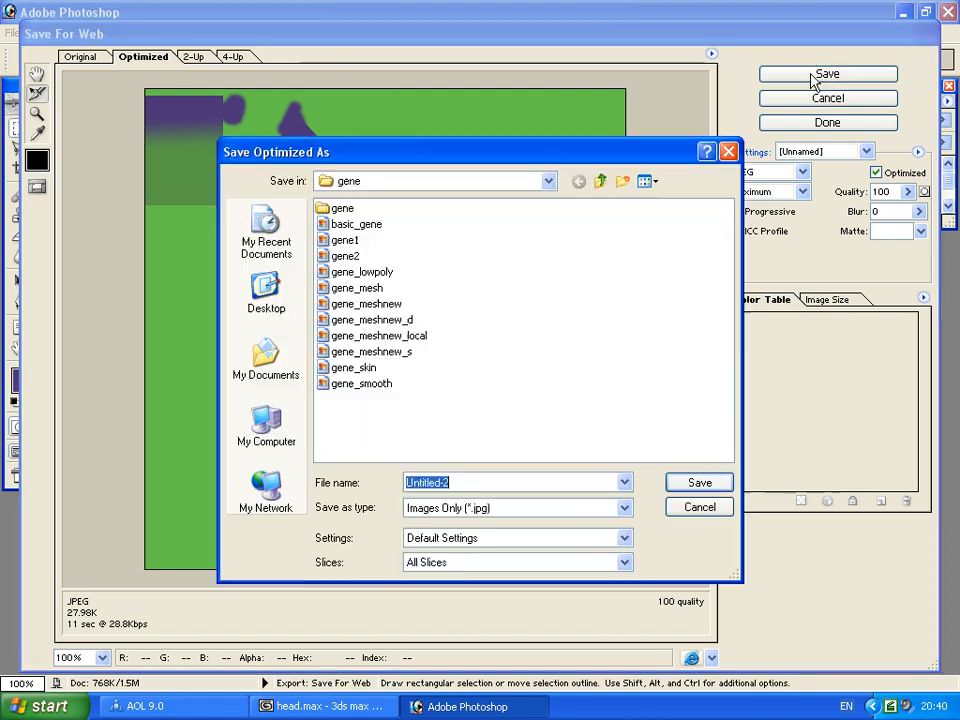
left_click(604, 186)
left_click(603, 183)
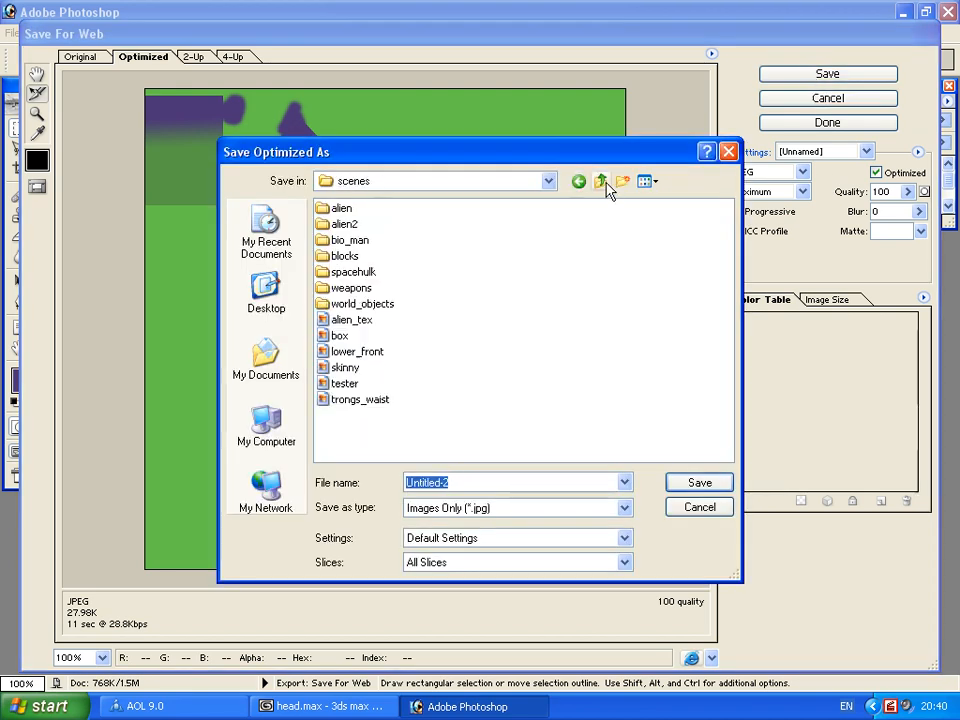
double_click(348, 224)
left_click(600, 183)
double_click(345, 208)
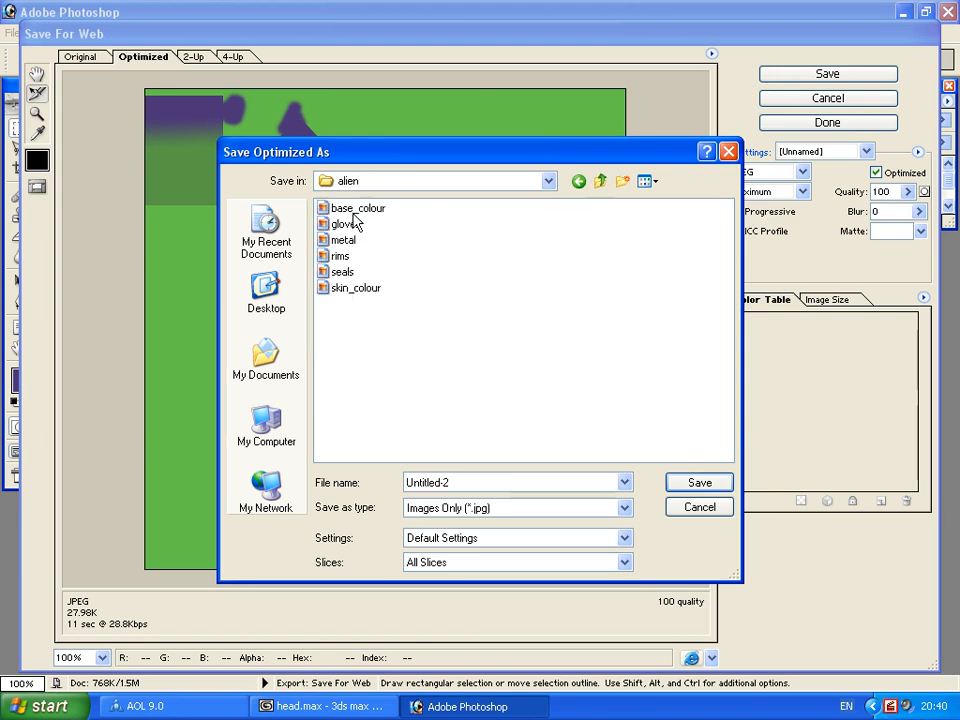
left_click(600, 183)
double_click(348, 224)
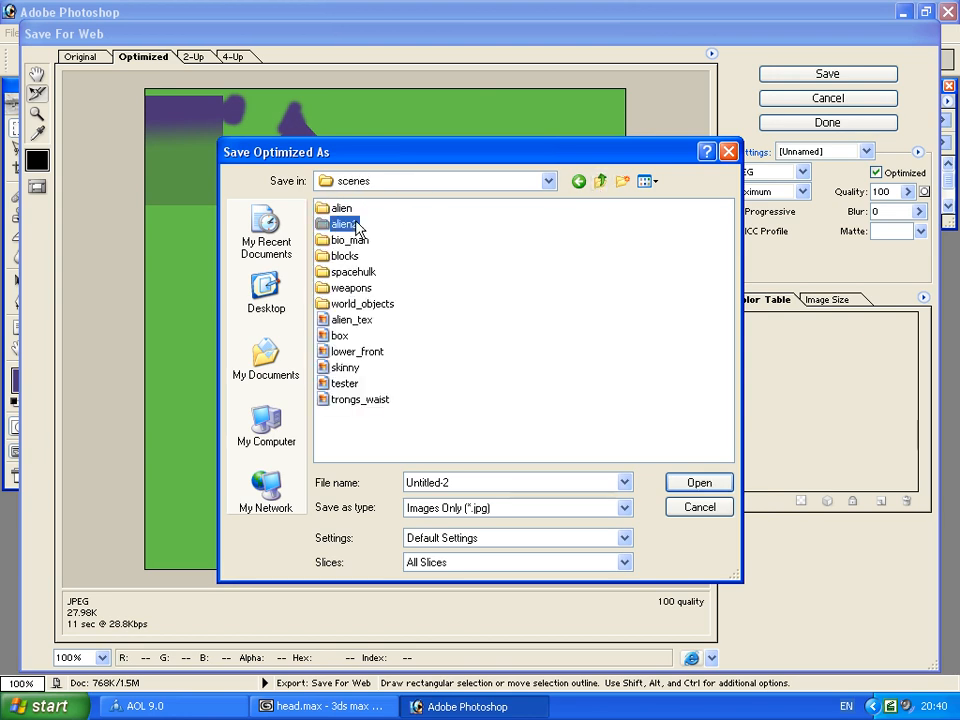
double_click(467, 482)
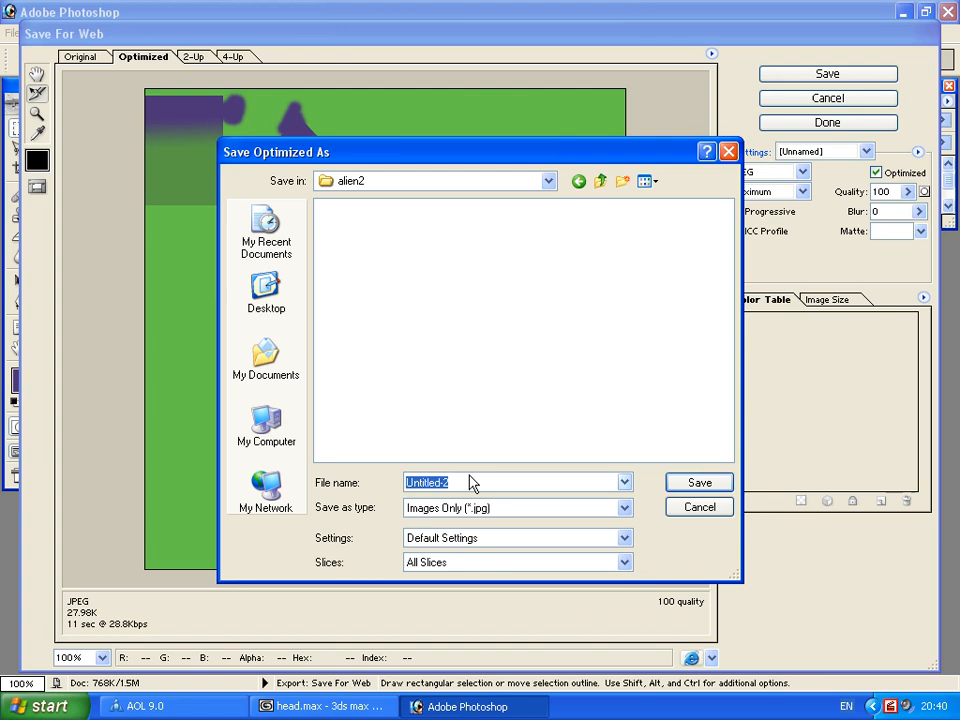
type("fac")
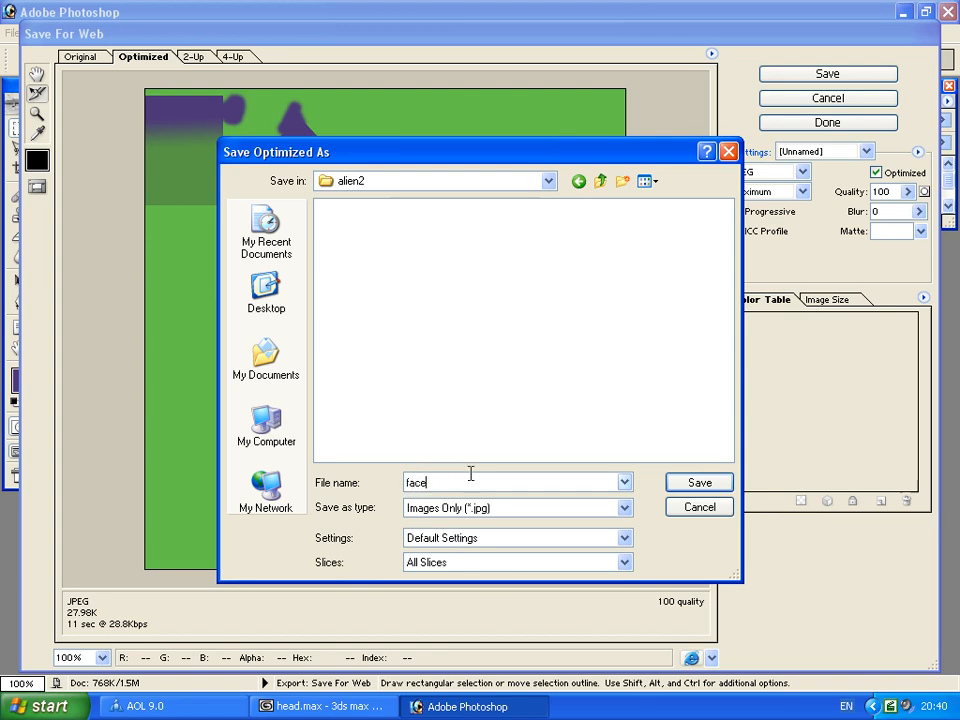
type("e")
left_click(700, 482)
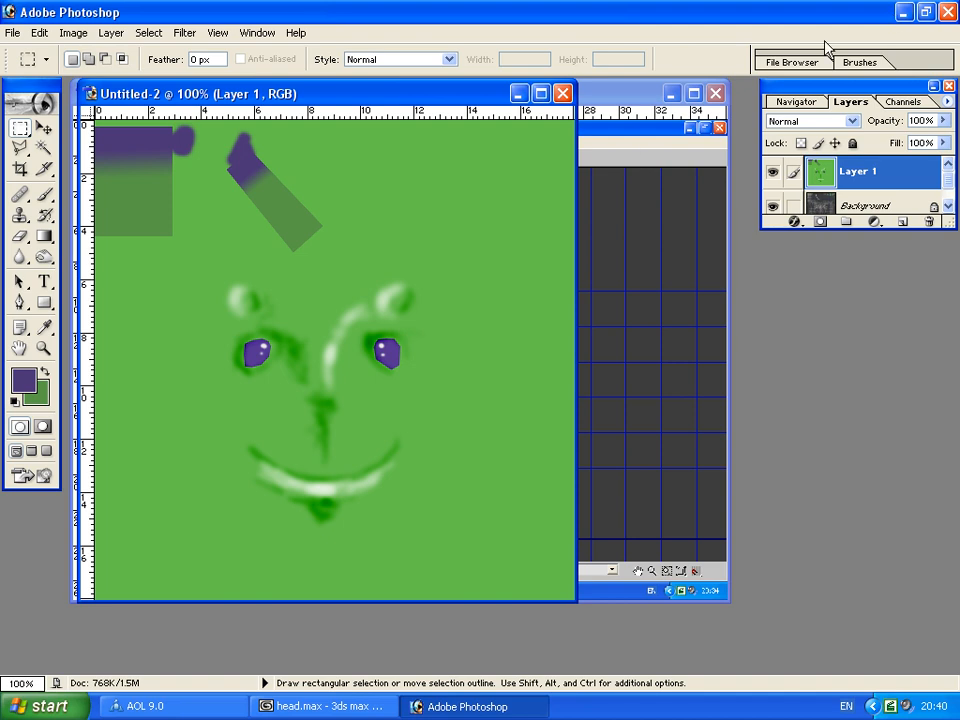
Switch to head.max in 3ds Max, minimize the UV editor, and open the Material Editor
left_click(898, 13)
left_click(310, 706)
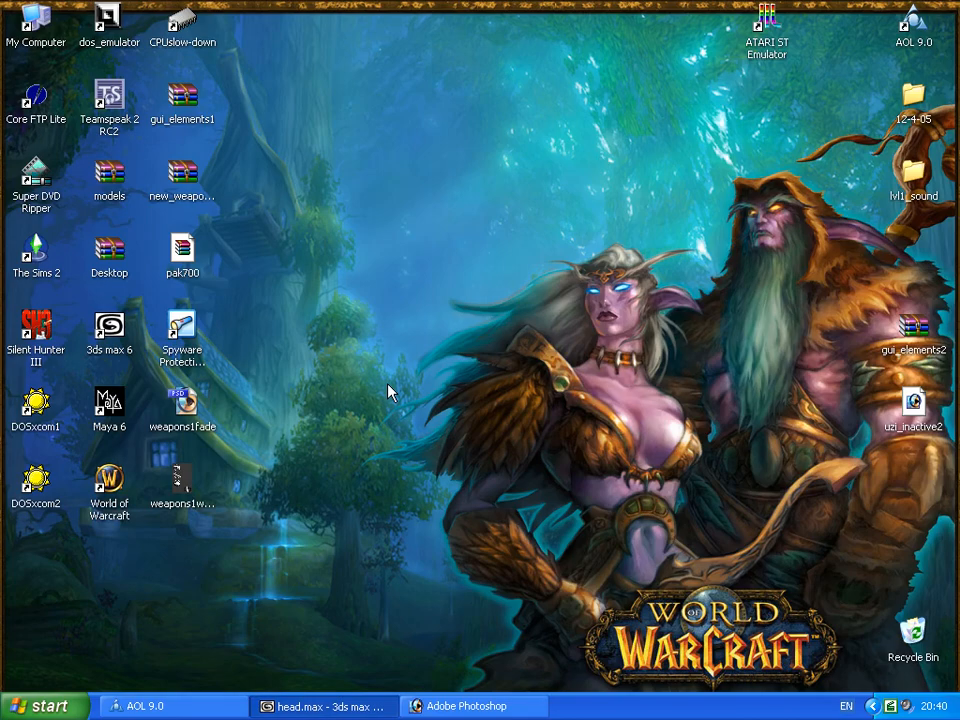
left_click(901, 15)
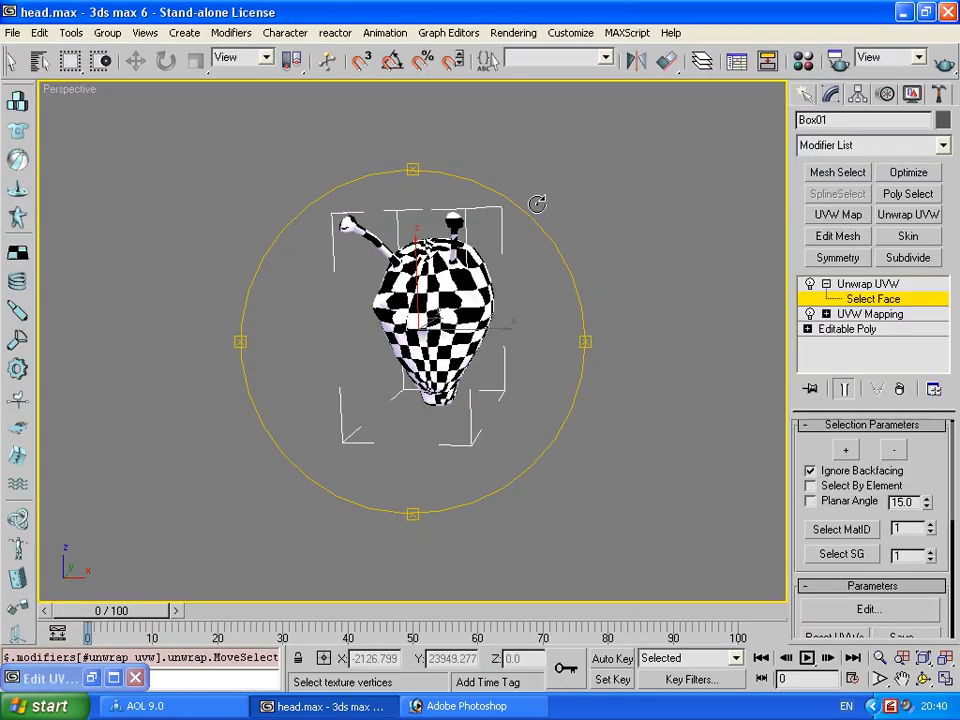
left_click_drag(474, 284, 442, 293)
left_click(803, 61)
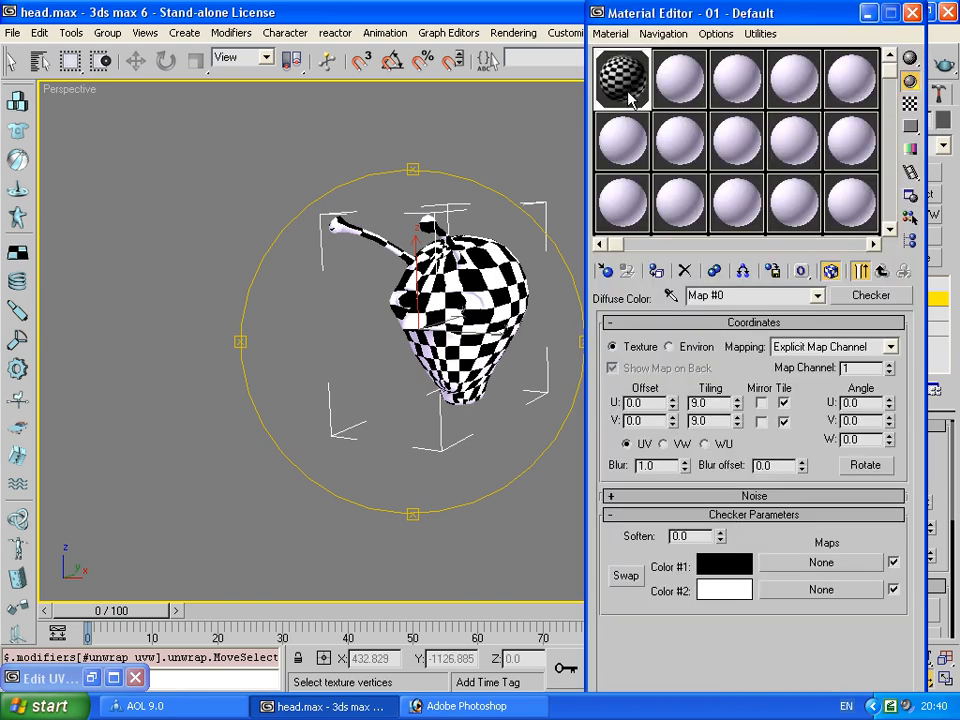
Set the checker map's U and V tiling to 1.0 in the head's material
double_click(705, 402)
type("1")
double_click(705, 420)
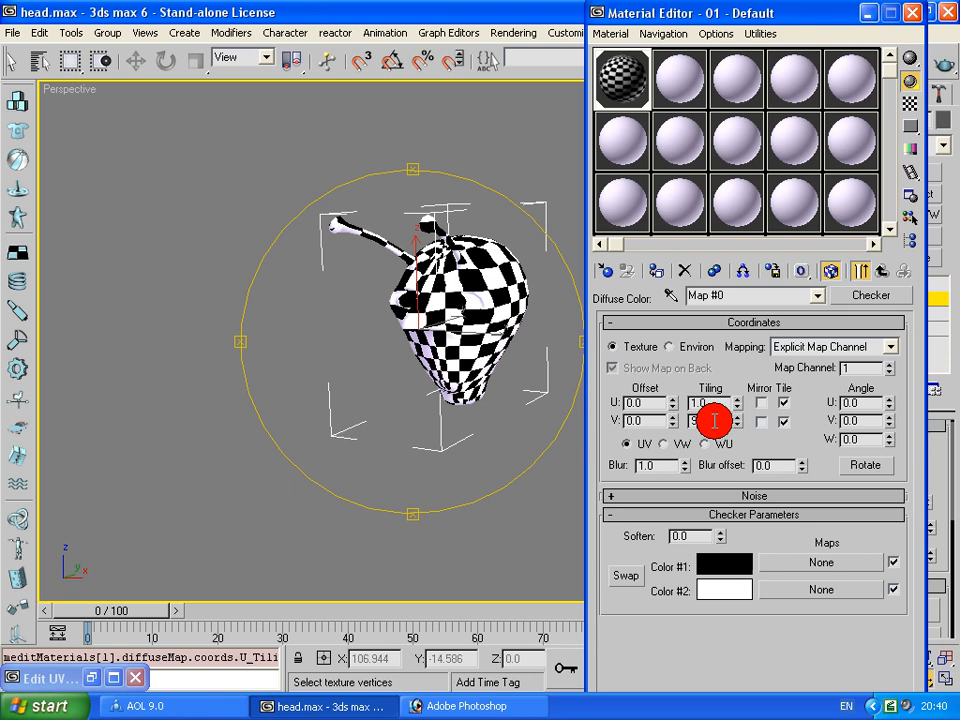
type("1")
key("Return")
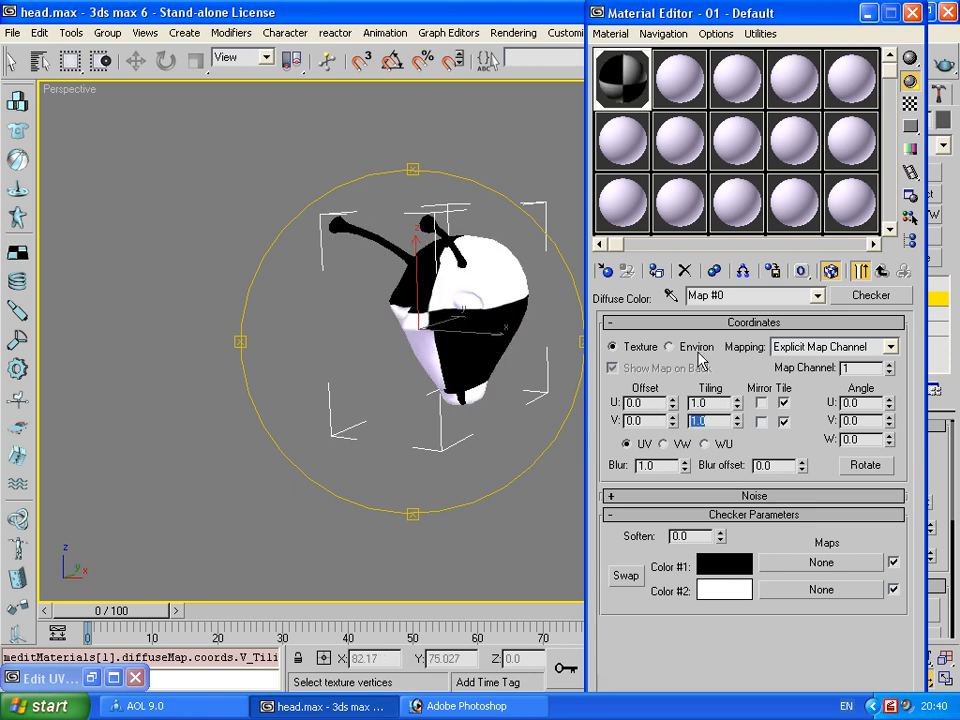
Replace the material's diffuse checker map with a Bitmap map that loads the face image from the alien2 folder
left_click(881, 272)
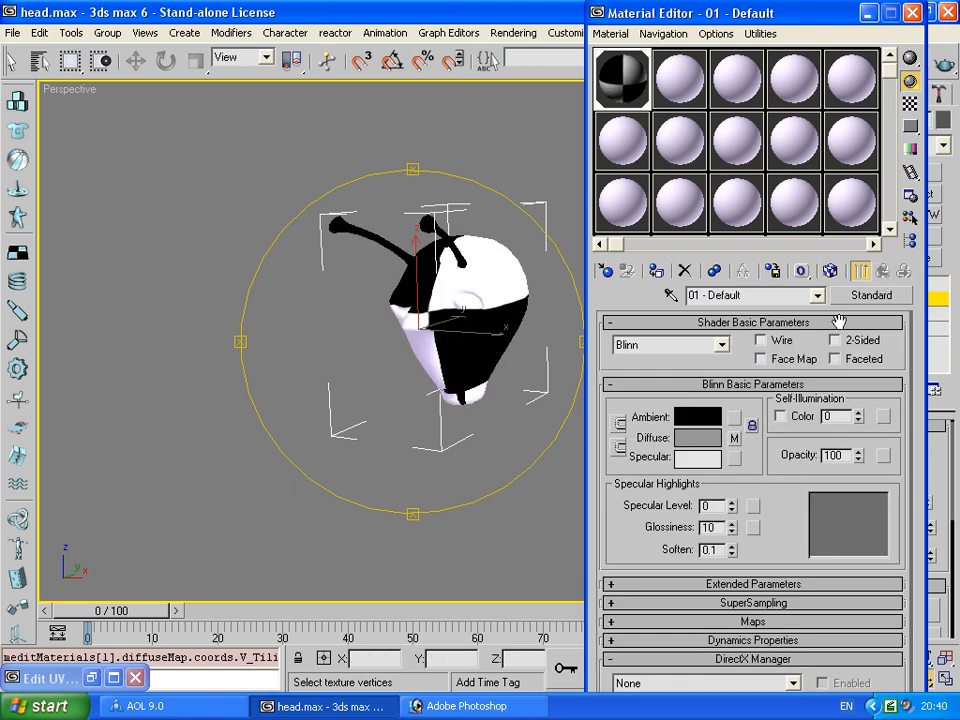
left_click(734, 437)
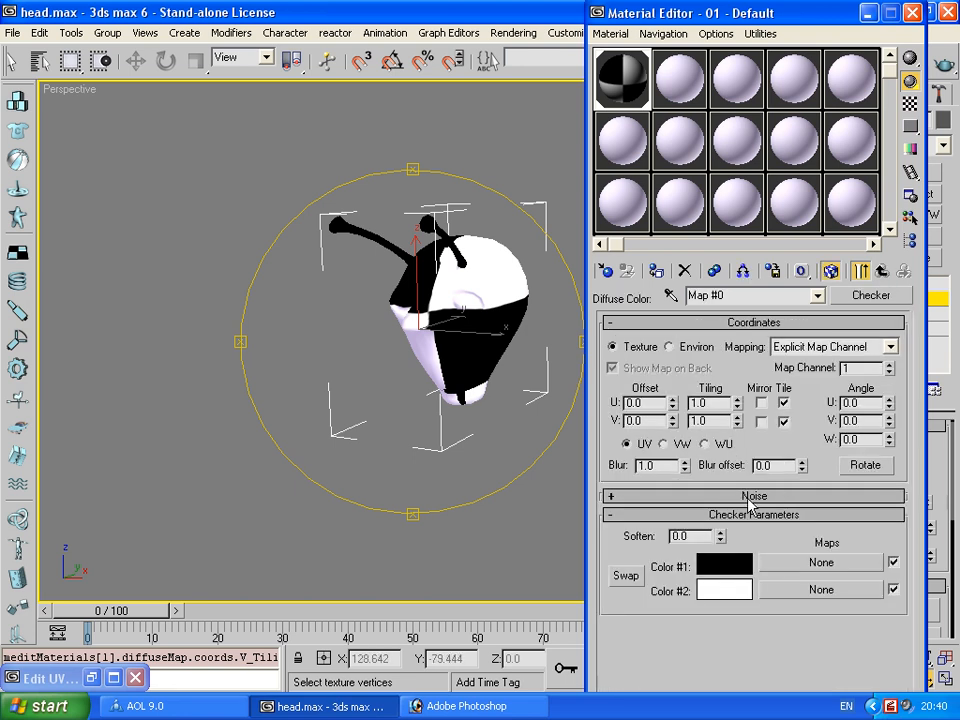
left_click(866, 297)
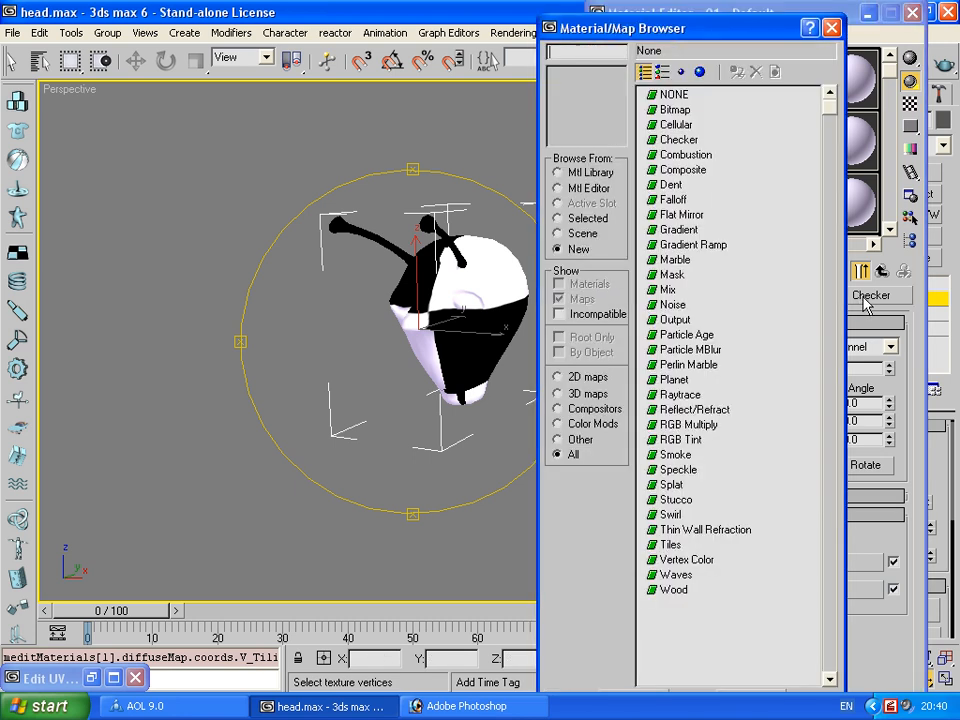
double_click(676, 110)
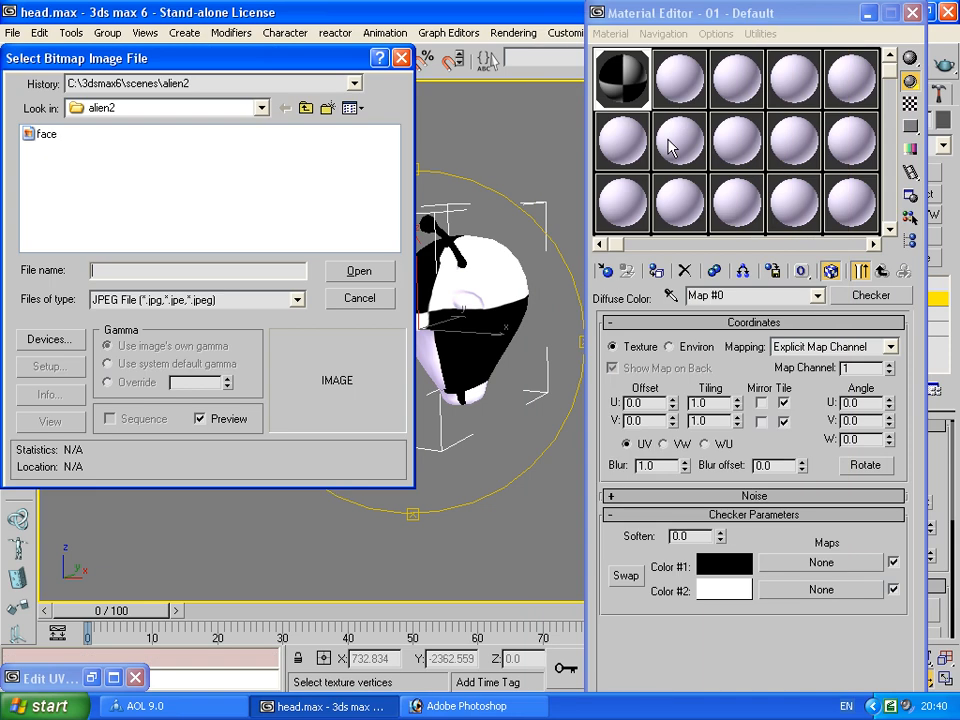
double_click(44, 137)
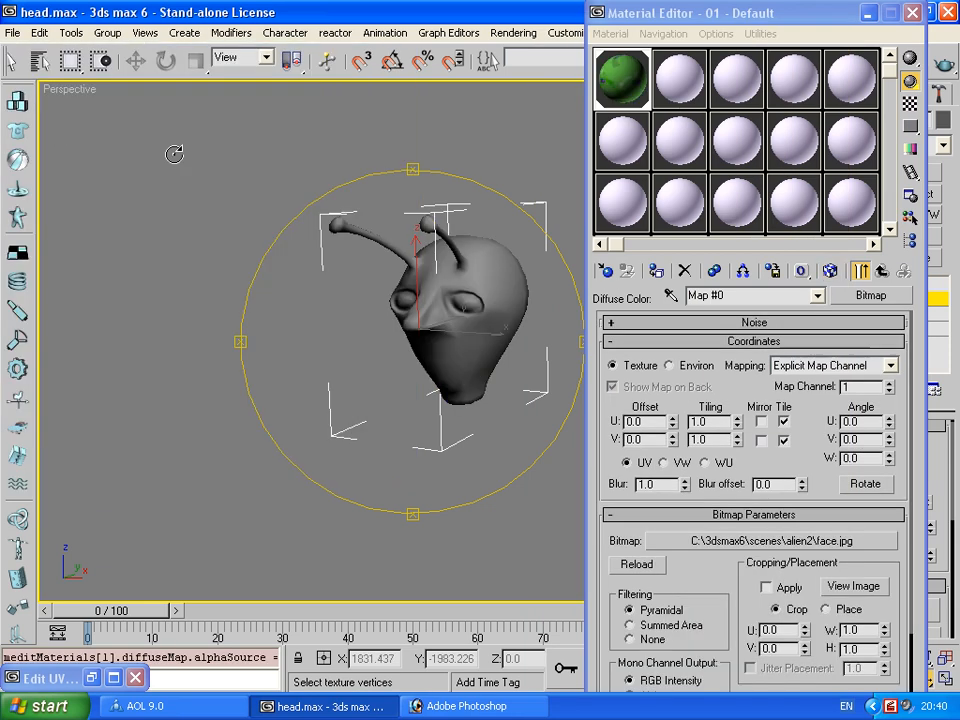
Show the face bitmap on the head in the viewport and minimize the Material Editor to inspect the textured face up close
left_click_drag(537, 190, 496, 262)
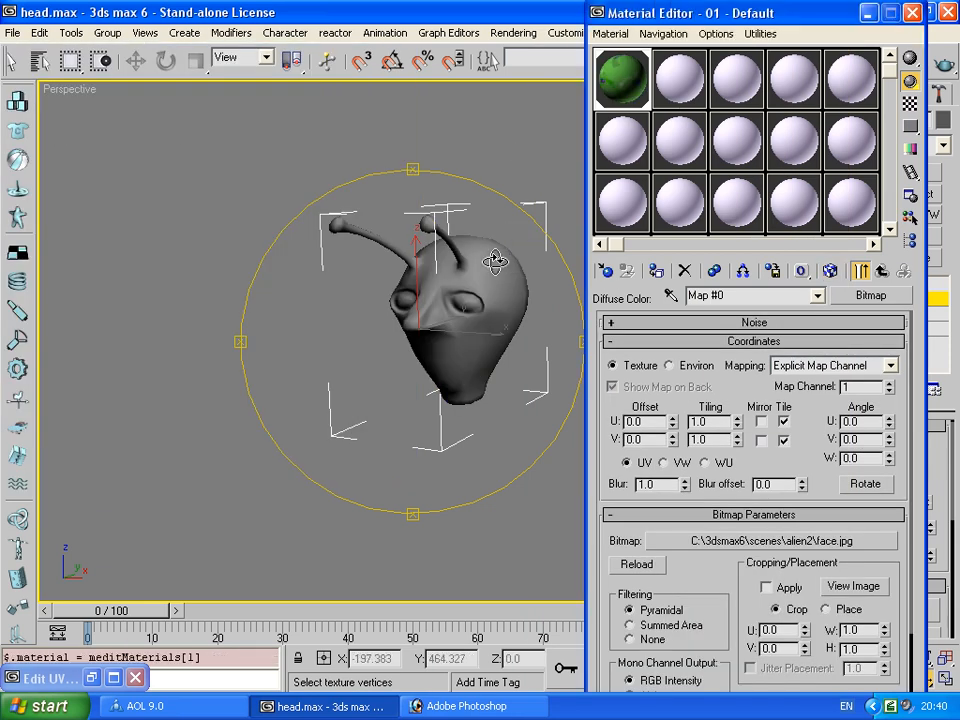
left_click(829, 270)
left_click(866, 12)
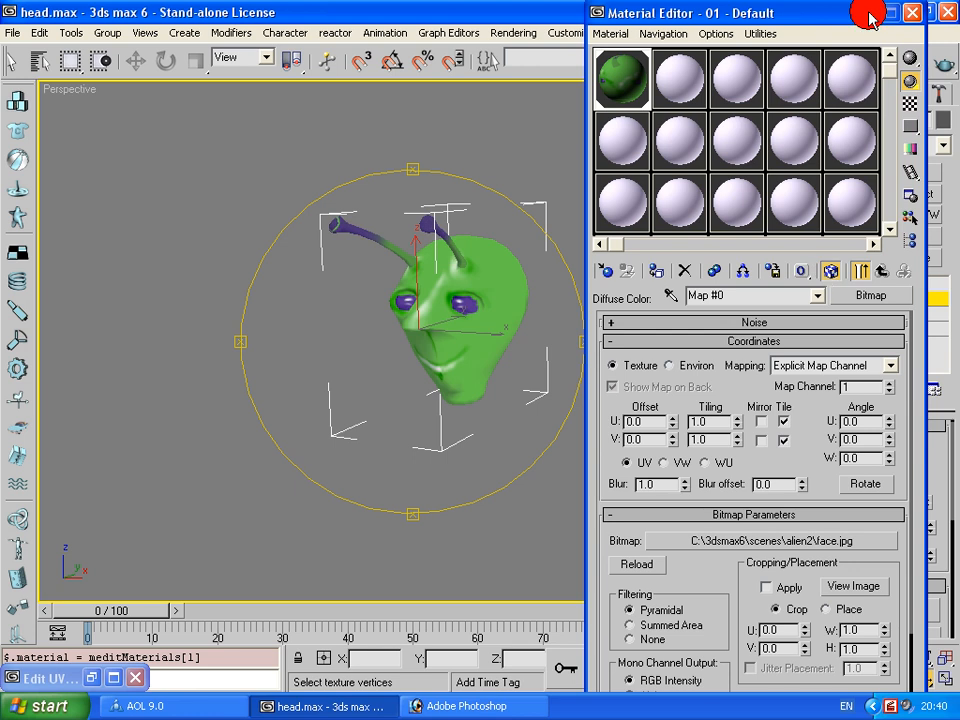
scroll(491, 343, "up", 3)
left_click_drag(437, 341, 267, 568)
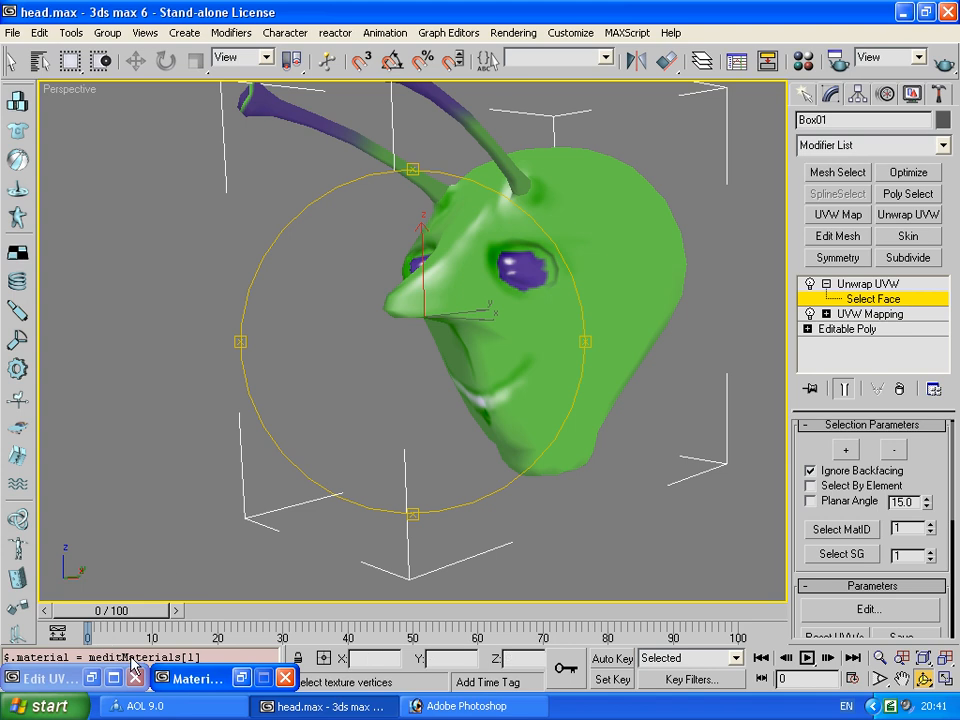
Restore the Edit UVWs window and display the checker map behind the UV layout
left_click(70, 678)
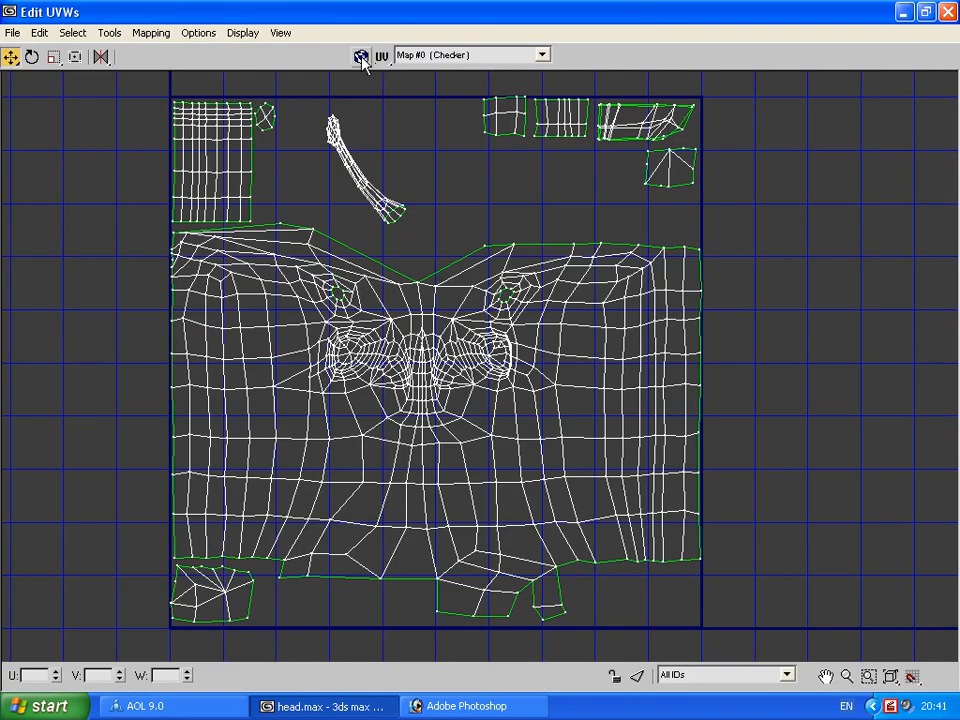
left_click(361, 57)
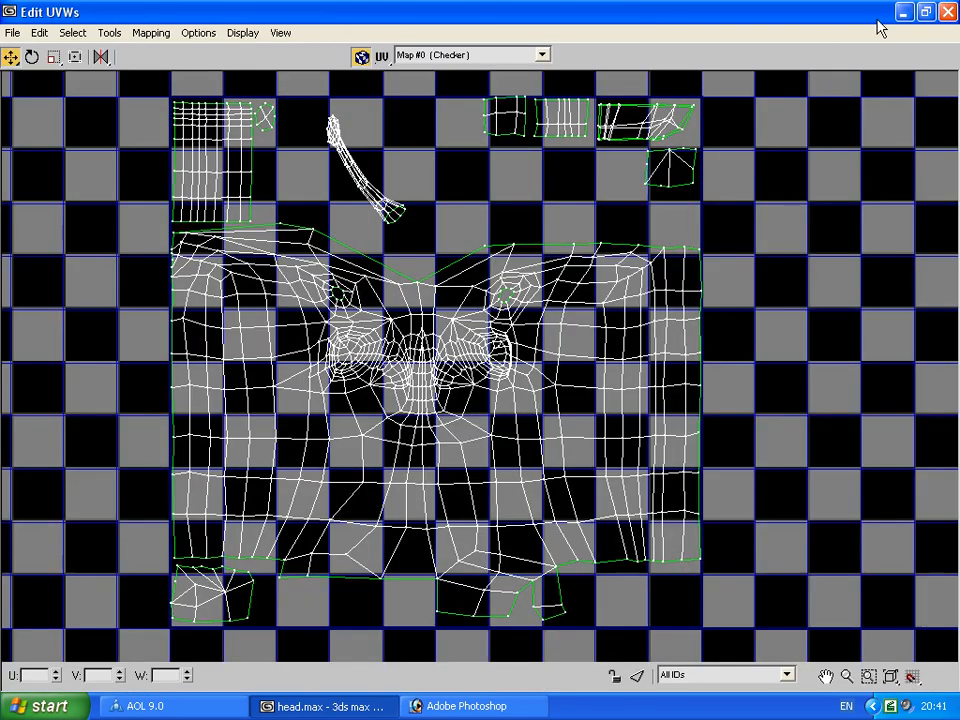
Update the map behind the UV layout and compare the mesh with the painted face
left_click(196, 33)
mouse_move(236, 36)
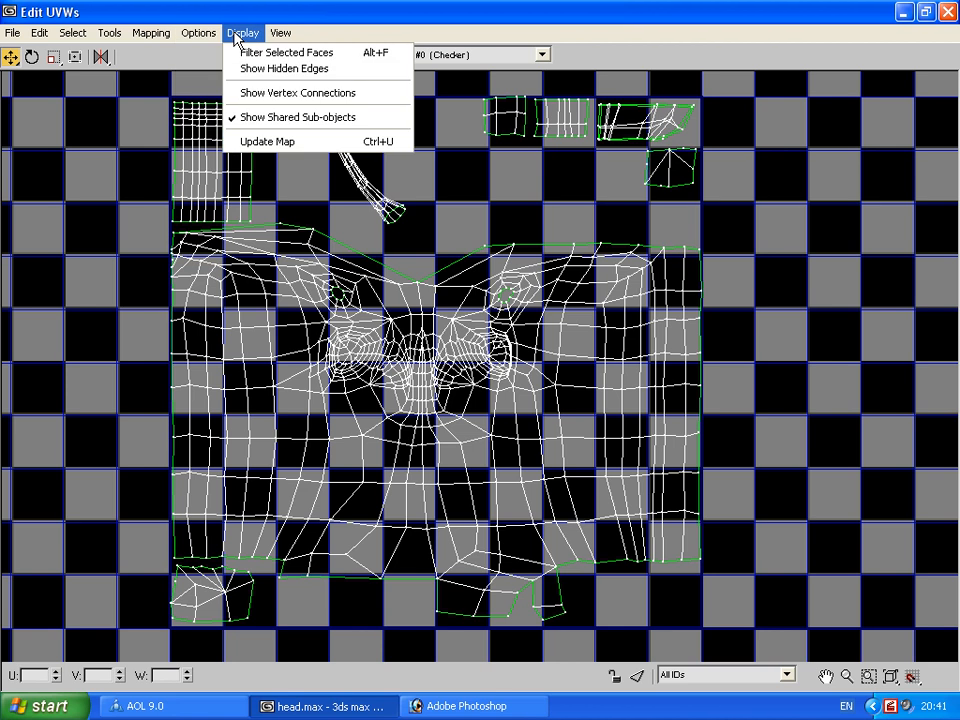
left_click(279, 141)
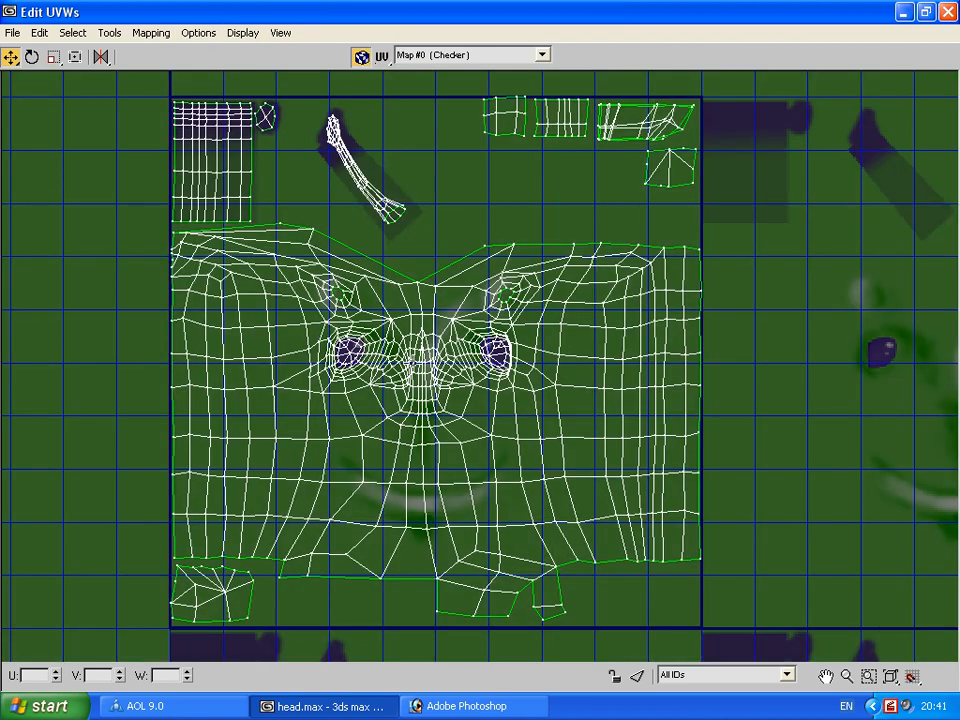
scroll(414, 375, "up", 2)
scroll(414, 375, "down", 3)
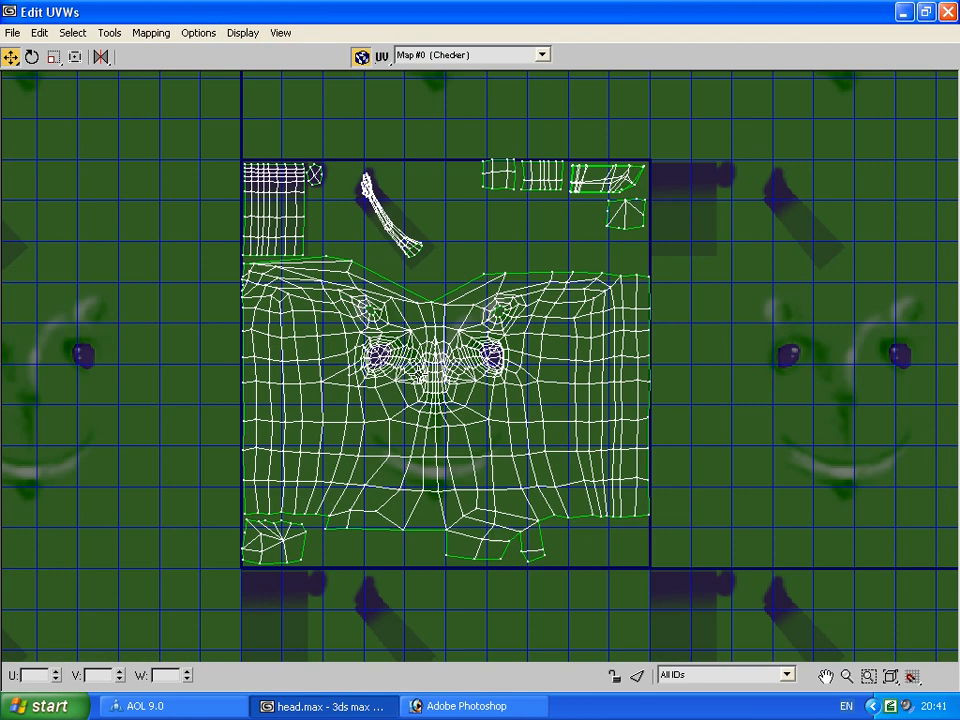
scroll(520, 407, "up", 2)
scroll(520, 407, "down", 2)
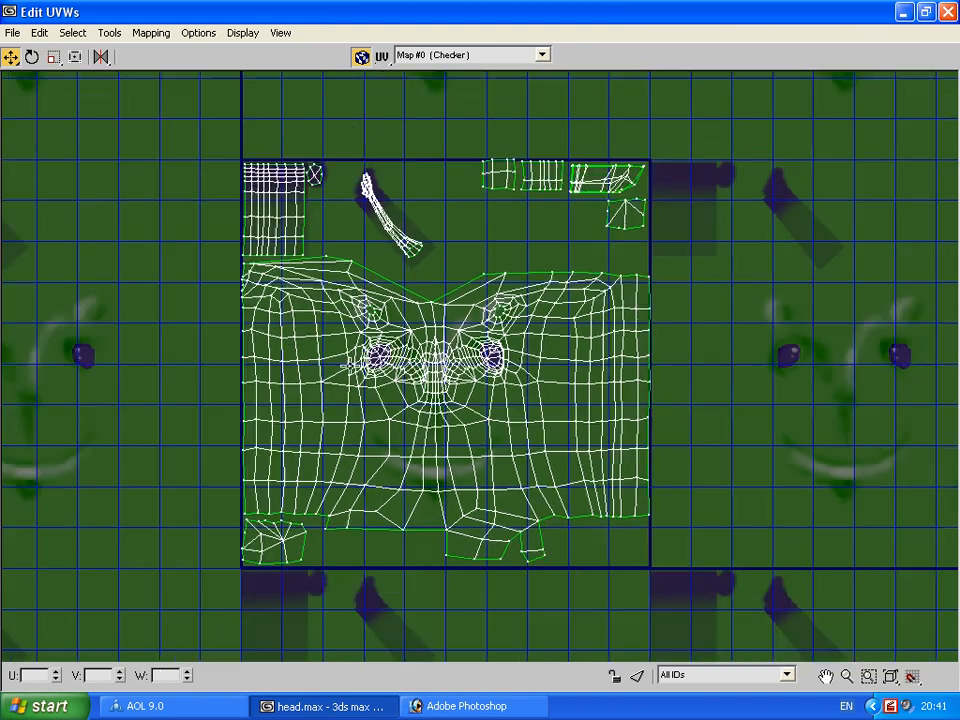
left_click(243, 33)
mouse_move(199, 33)
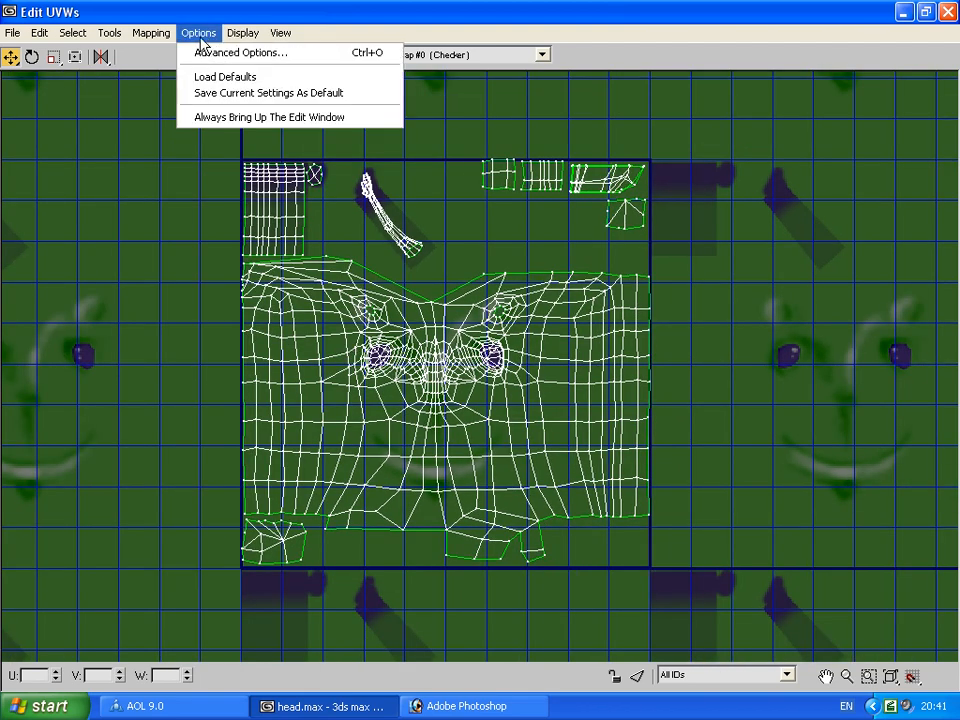
mouse_move(230, 42)
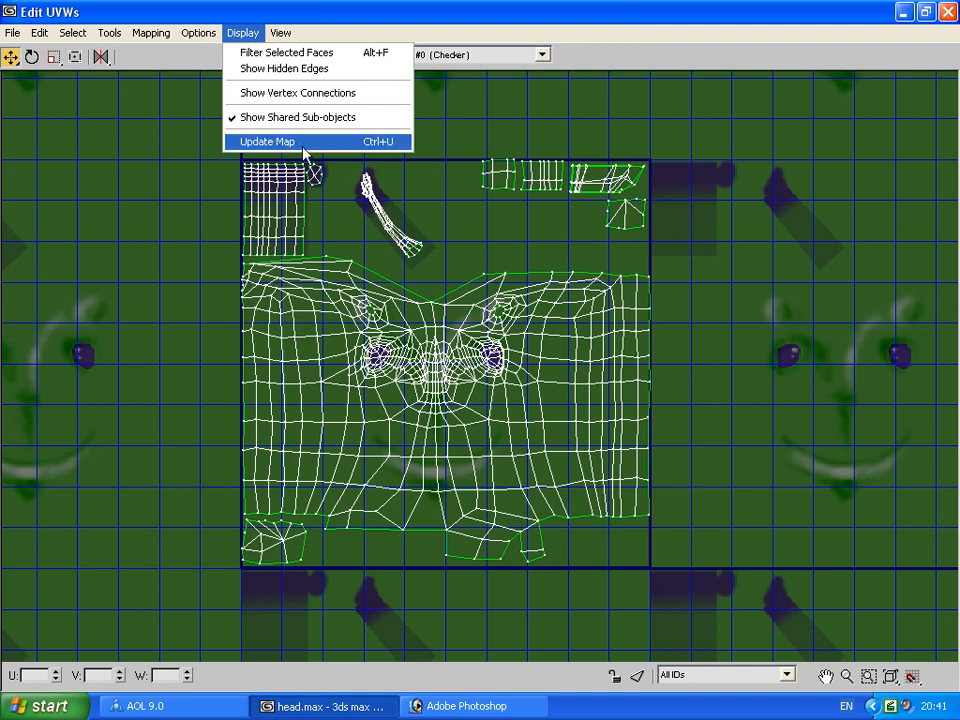
left_click(496, 127)
Move the UV vertices at the left eye's upper edge and centre to fit the painted purple eye
scroll(449, 266, "up", 2)
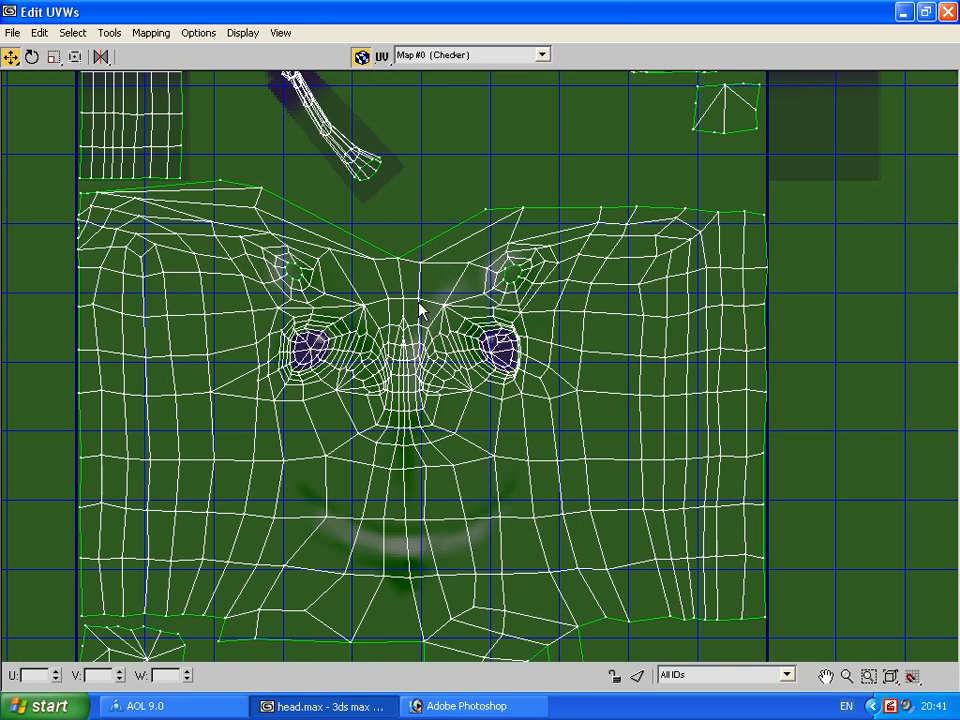
scroll(418, 311, "up", 3)
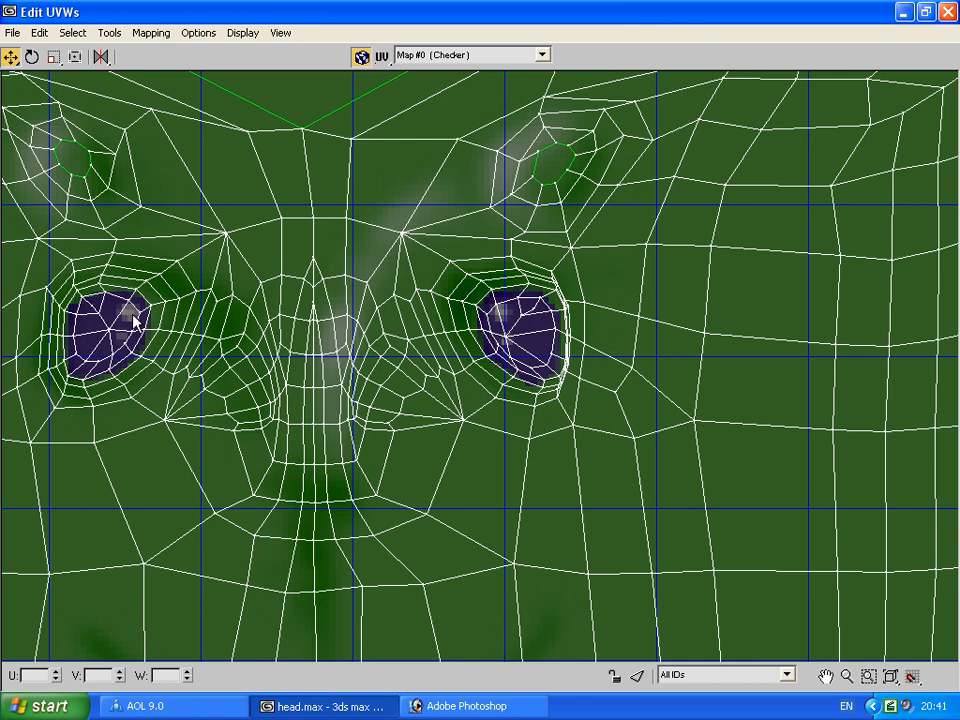
left_click(826, 677)
left_click_drag(380, 390, 617, 389)
scroll(332, 306, "up", 2)
left_click_drag(291, 301, 301, 300)
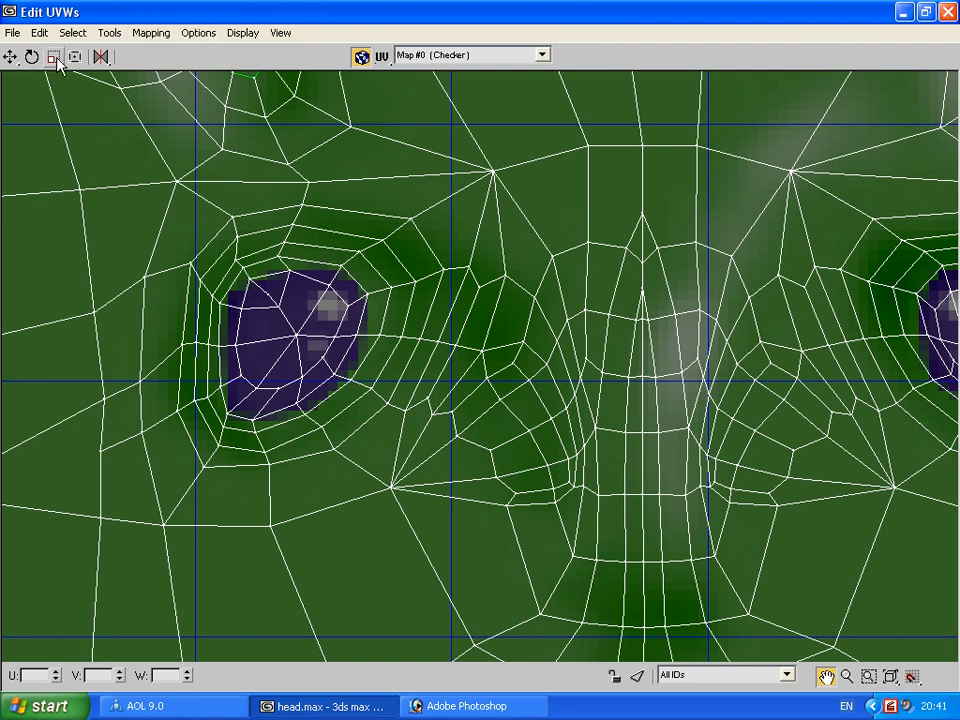
left_click(11, 57)
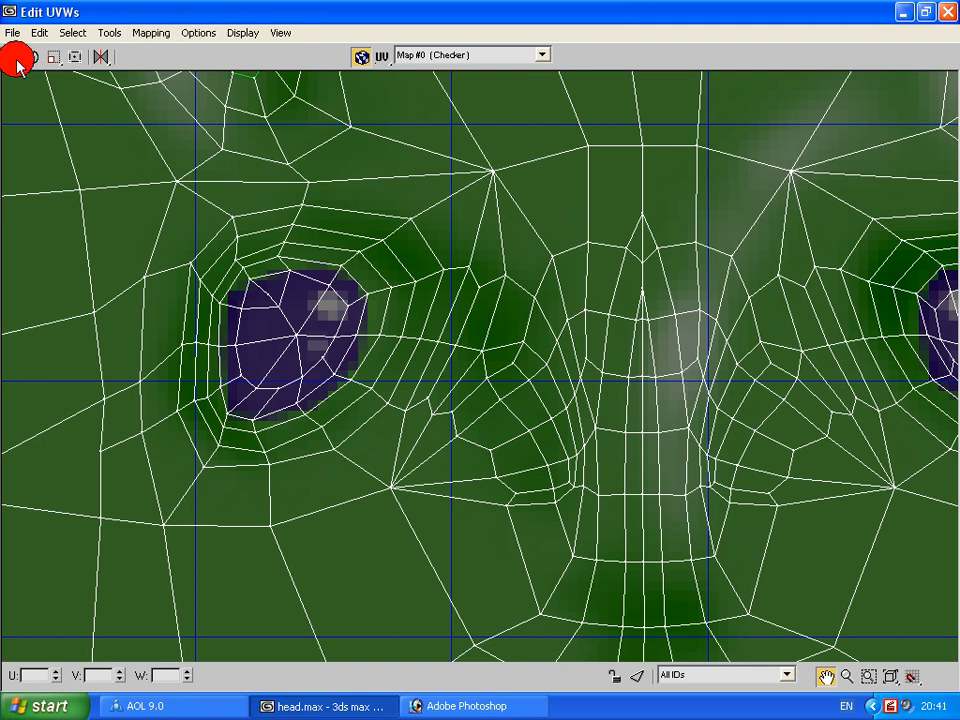
left_click(328, 278)
left_click_drag(328, 278, 283, 327)
left_click(364, 336)
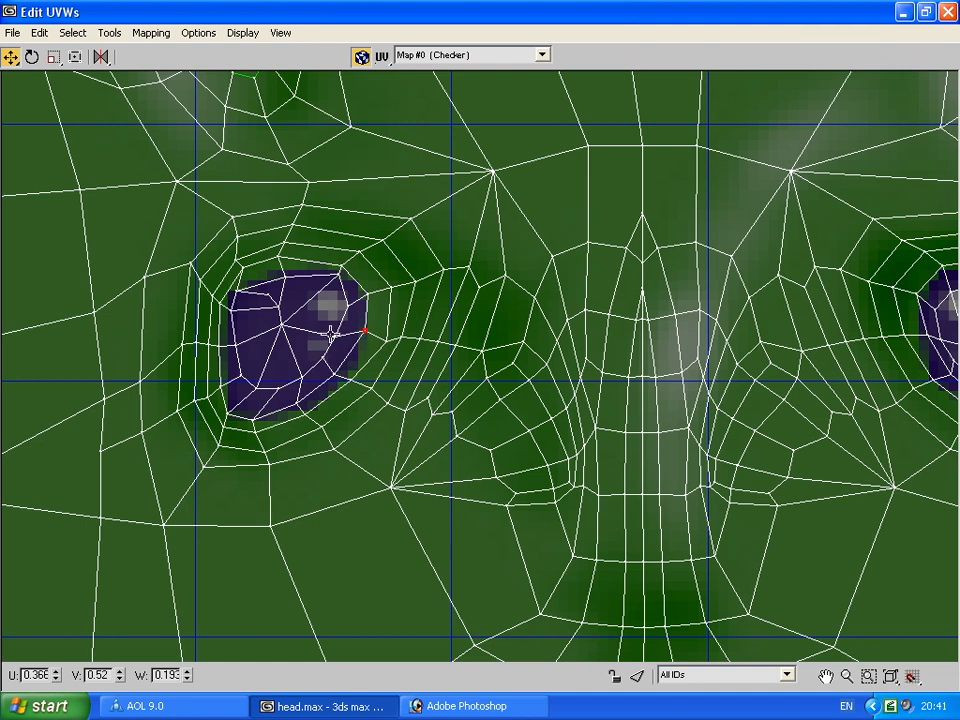
Adjust the UV vertices along the left eye's lower and outer edges, and refine its upper edge and centre over the painted eye
left_click(339, 372)
left_click(300, 405)
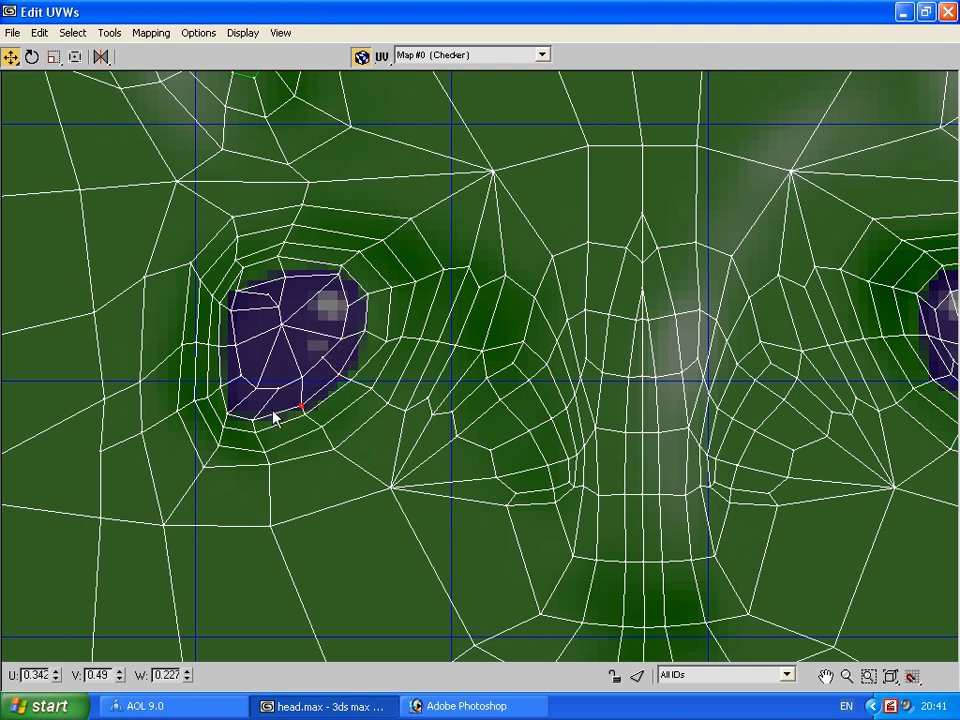
left_click(231, 411)
left_click(229, 390)
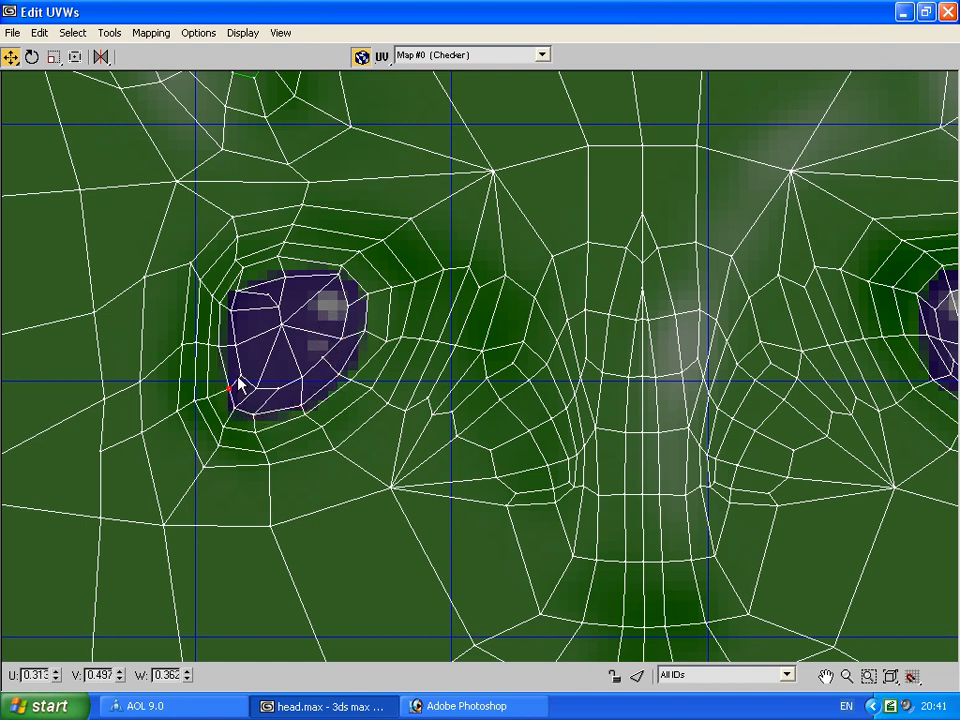
mouse_move(219, 348)
left_mouse_down()
mouse_move(239, 348)
mouse_move(239, 318)
mouse_move(274, 311)
mouse_move(281, 334)
mouse_move(236, 289)
mouse_move(248, 296)
mouse_move(213, 298)
mouse_move(248, 292)
mouse_move(242, 276)
mouse_move(279, 258)
mouse_move(281, 270)
mouse_move(337, 277)
mouse_move(349, 304)
mouse_move(336, 268)
left_mouse_up()
left_click(255, 291)
left_click(272, 319)
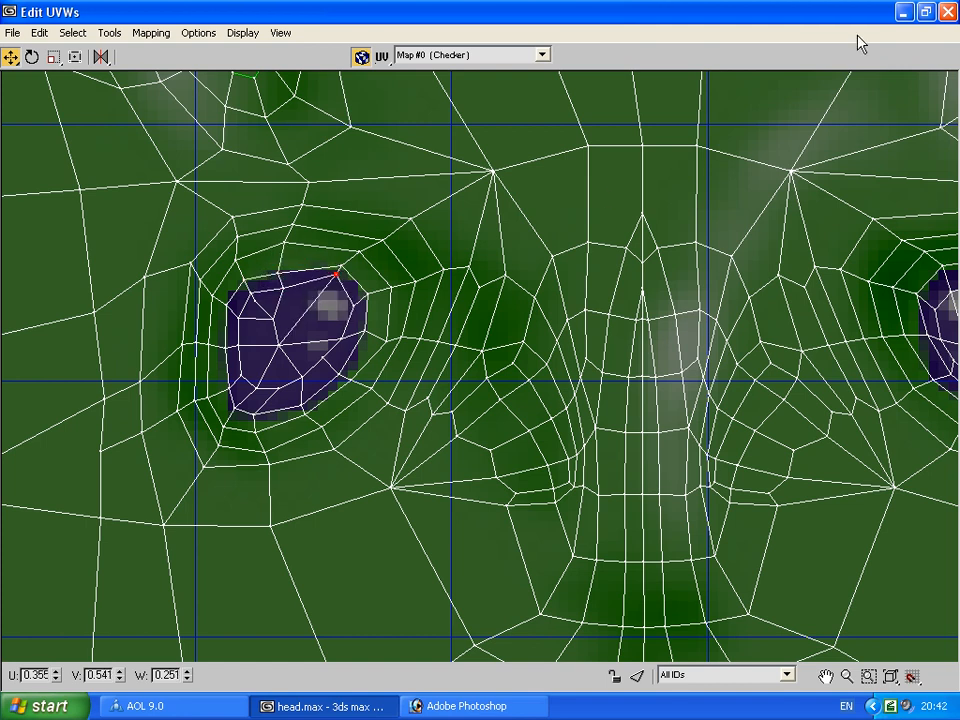
Minimize the UV editor, examine the head's eyes and mouth up close, and render the perspective view as a check
left_click(900, 14)
left_click_drag(428, 323, 505, 329)
scroll(444, 332, "up", 5)
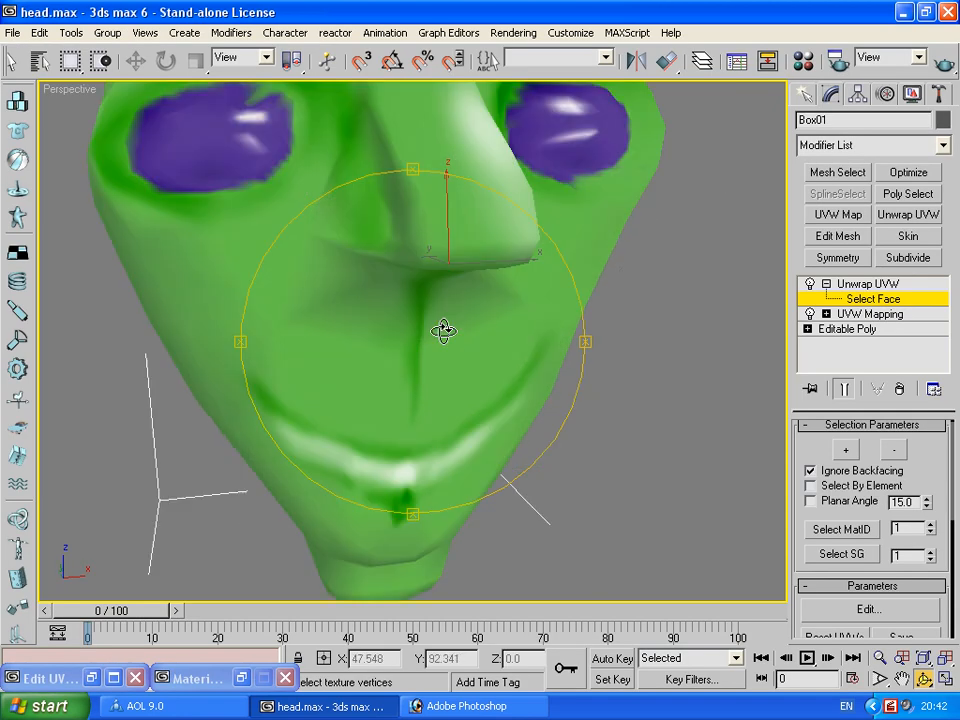
left_click_drag(360, 329, 316, 324)
scroll(384, 324, "down", 5)
left_click(941, 60)
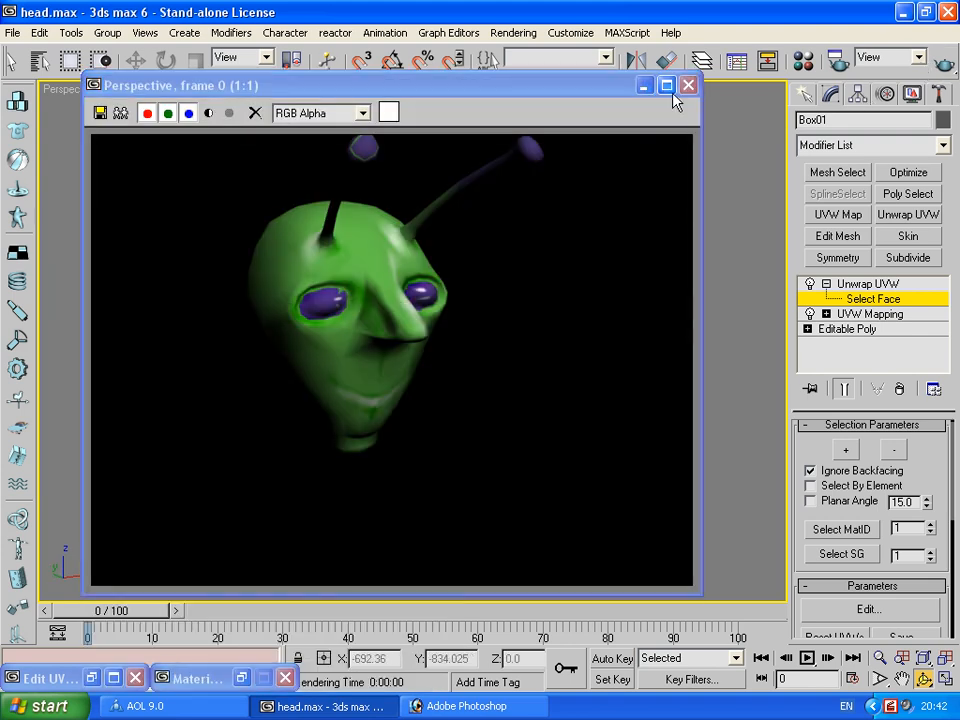
left_click(688, 85)
Collapse the head's entire modifier stack into the Editable Poly
left_click_drag(420, 280, 492, 323)
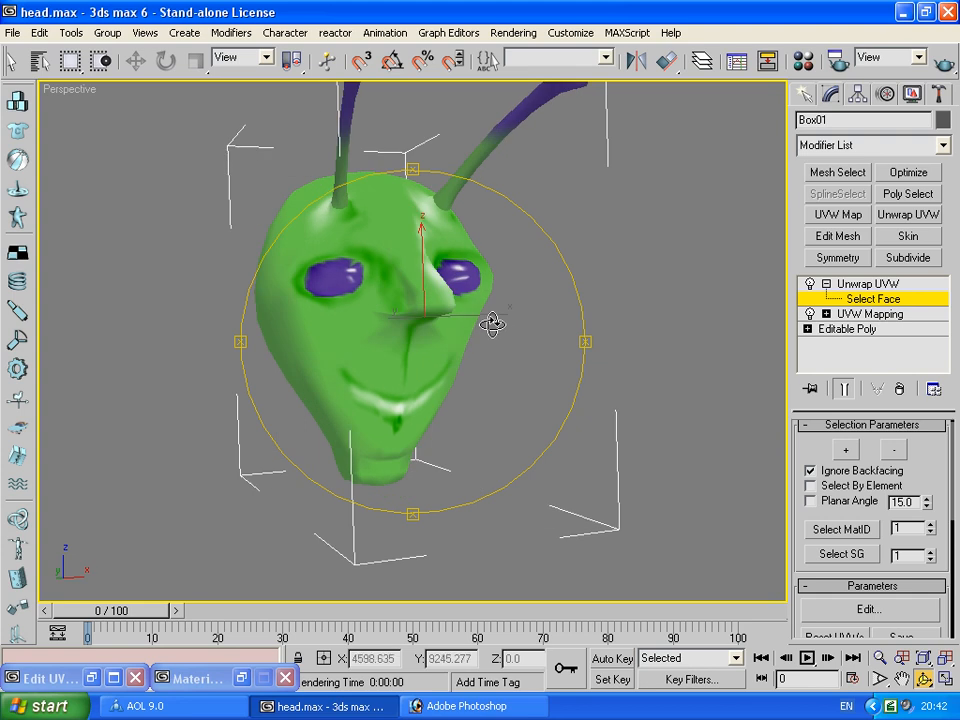
right_click(879, 369)
right_click(895, 352)
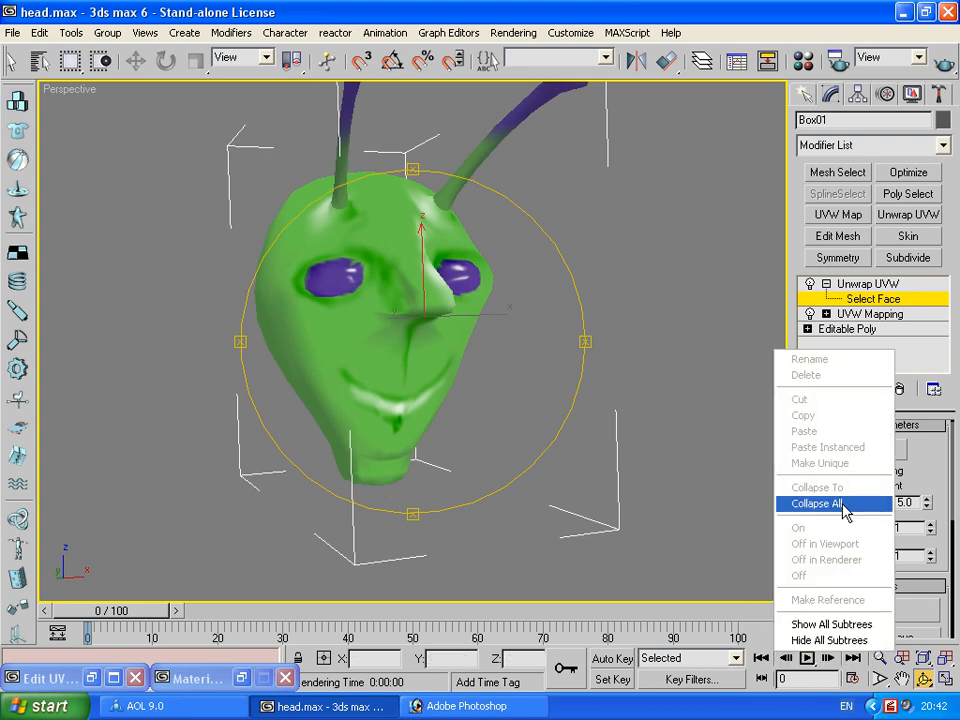
left_click(843, 505)
left_click(564, 405)
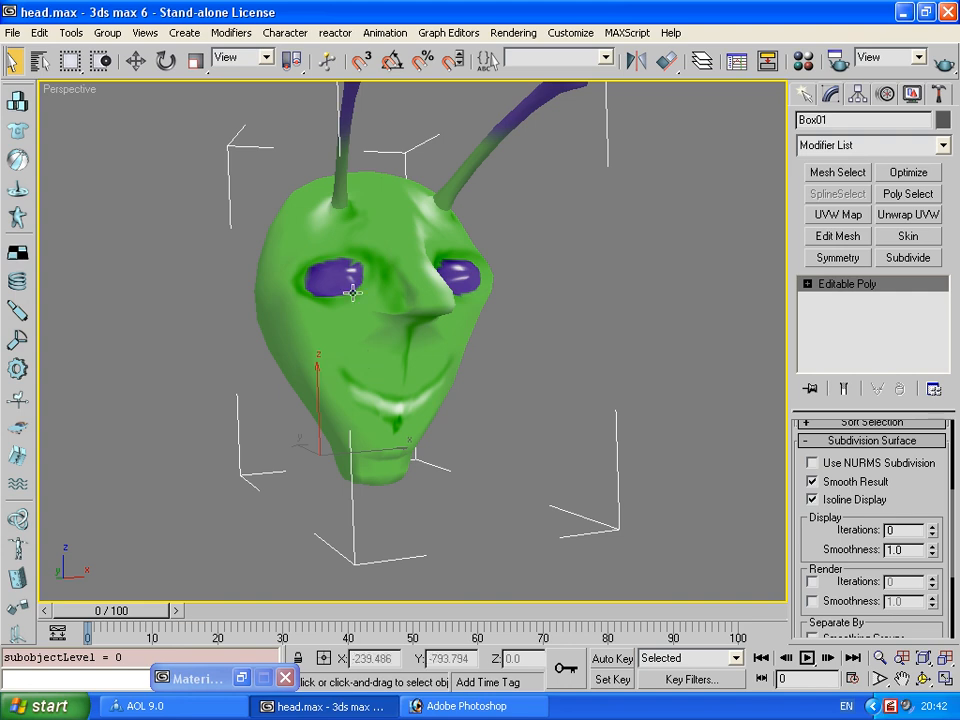
Enable NURMS subdivision on the head and set the display iterations to 2
left_click(922, 679)
left_click_drag(420, 338, 556, 352)
left_click(812, 463)
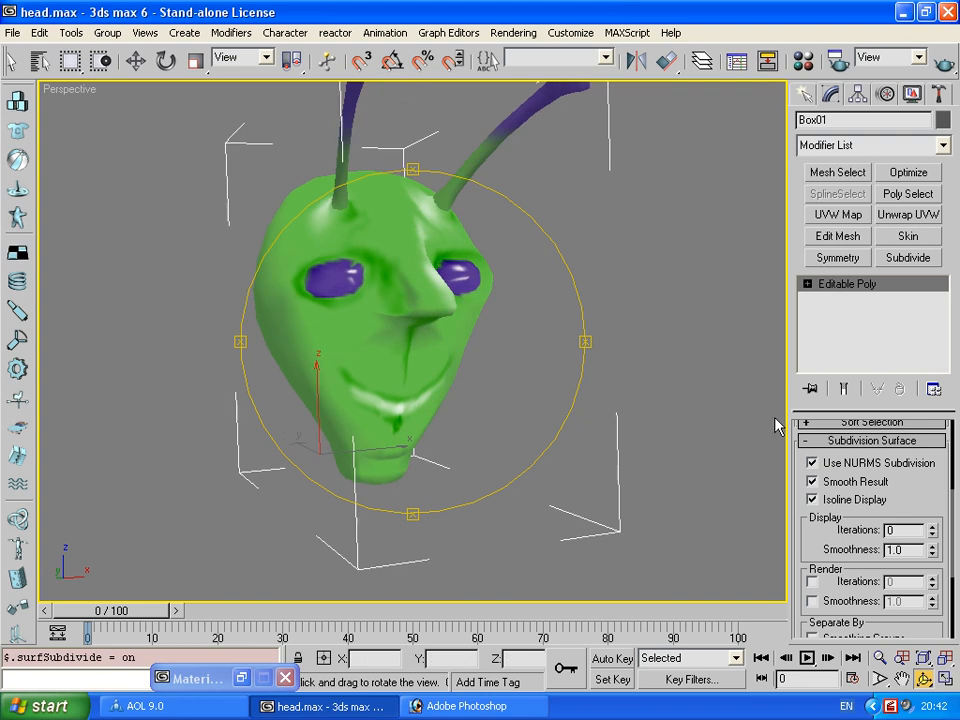
left_click(932, 526)
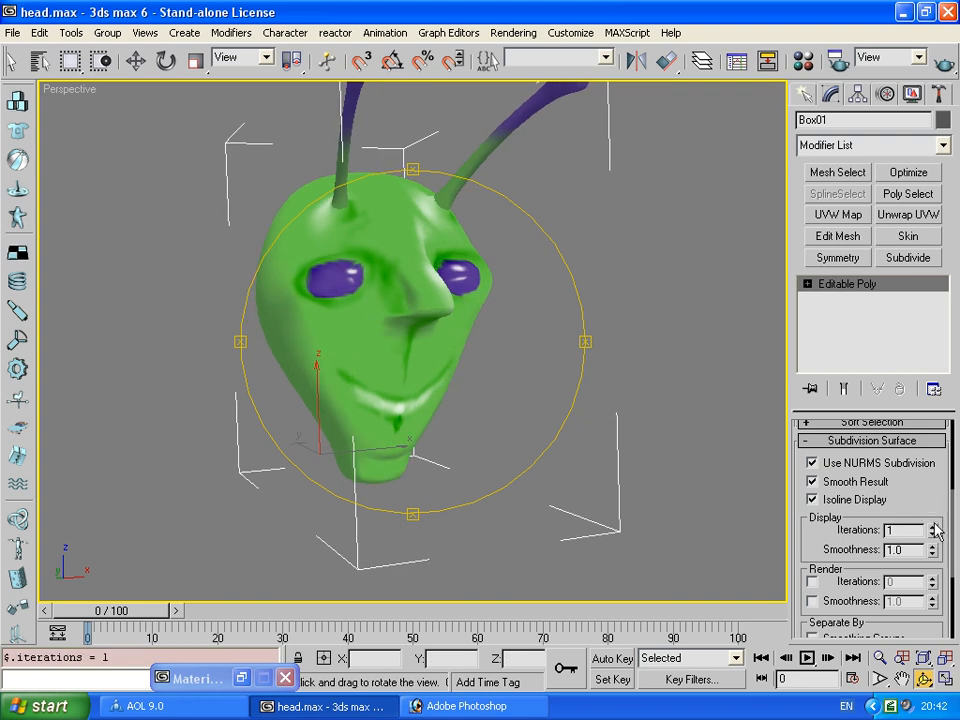
Render the smoothed head from two perspective angles to check the texture, closing each rendered frame
left_click_drag(360, 313, 443, 101)
left_click(945, 63)
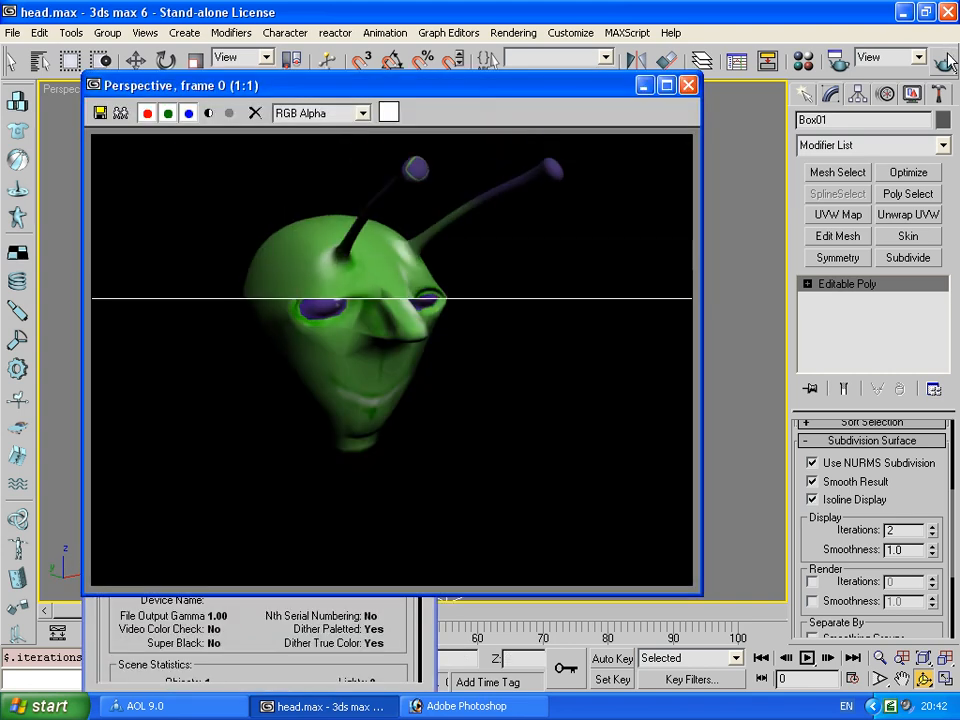
left_click(690, 84)
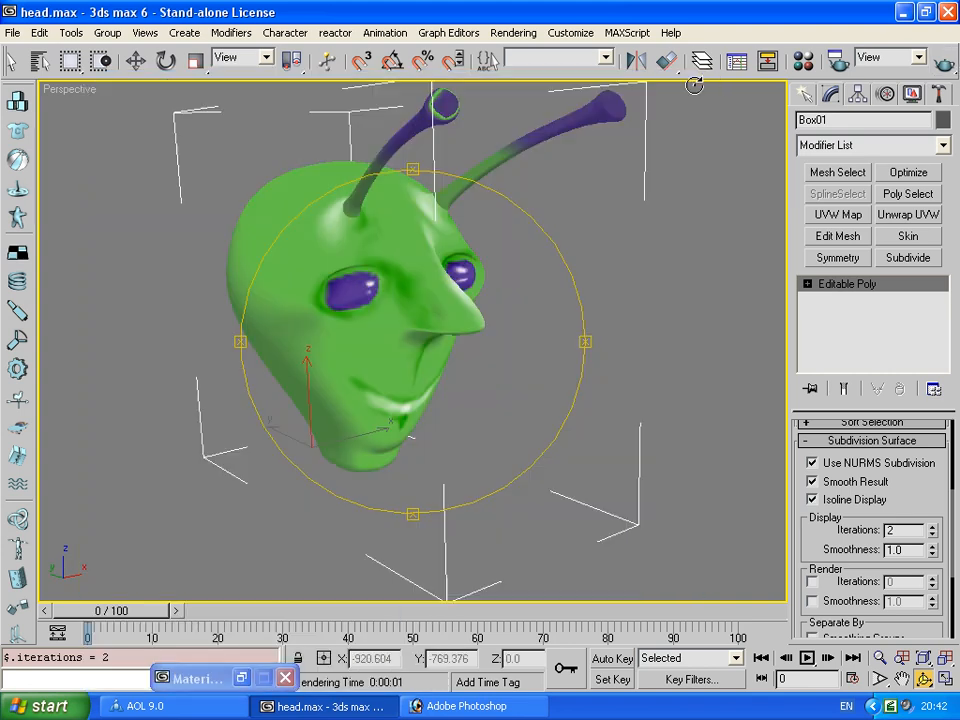
scroll(433, 305, "up", 5)
scroll(433, 299, "down", 5)
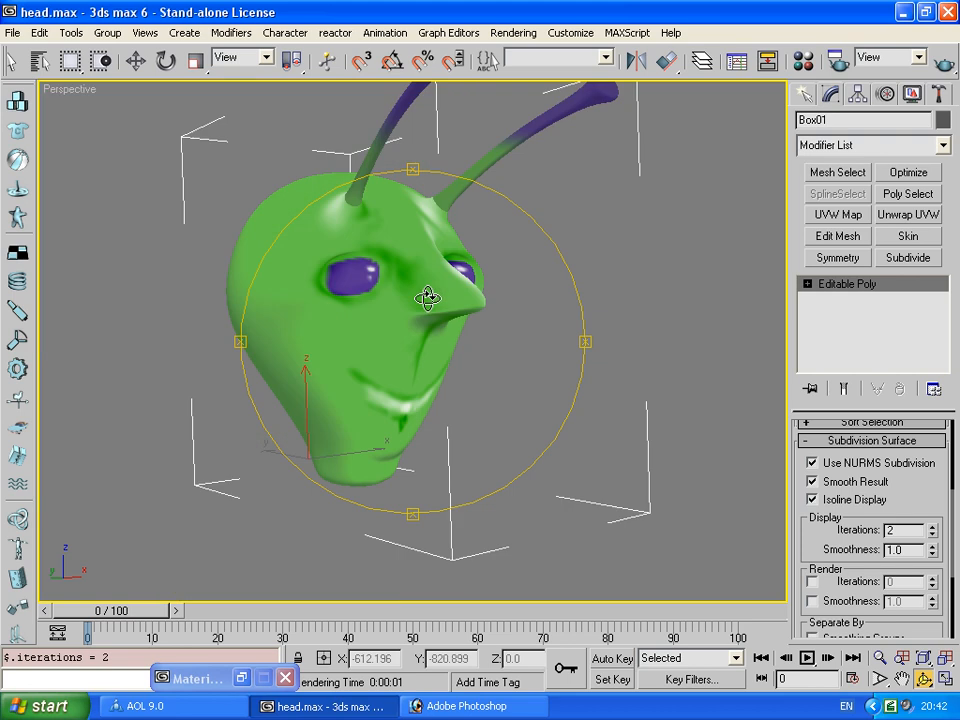
left_click(943, 63)
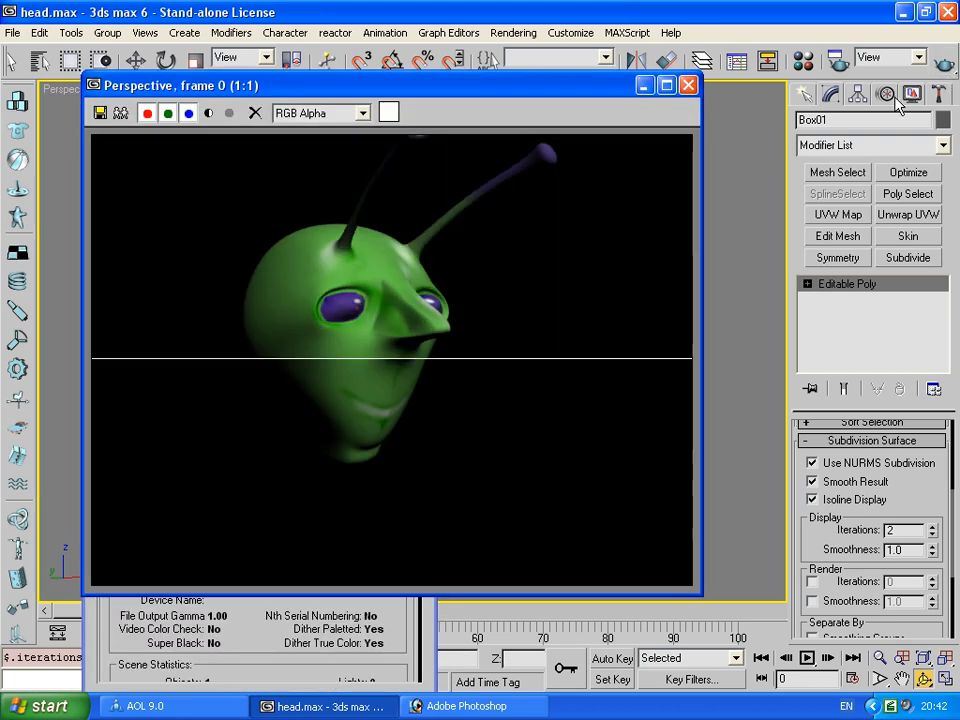
left_click(688, 85)
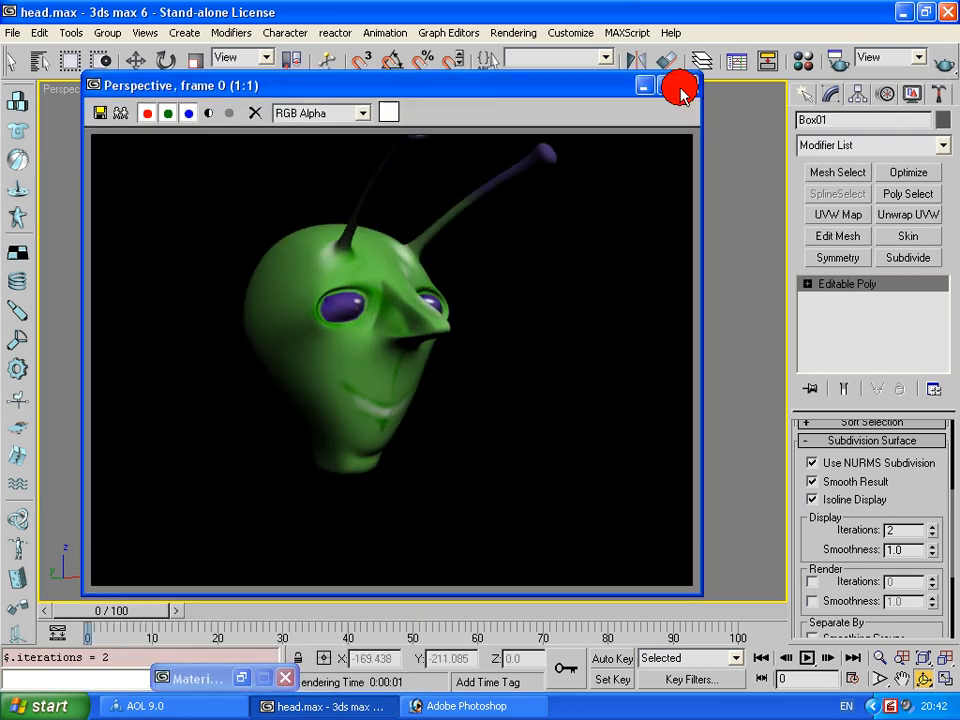
Frame the head and both antennae more closely in the perspective view and render it again
left_click_drag(501, 257, 664, 450)
key("alt+z")
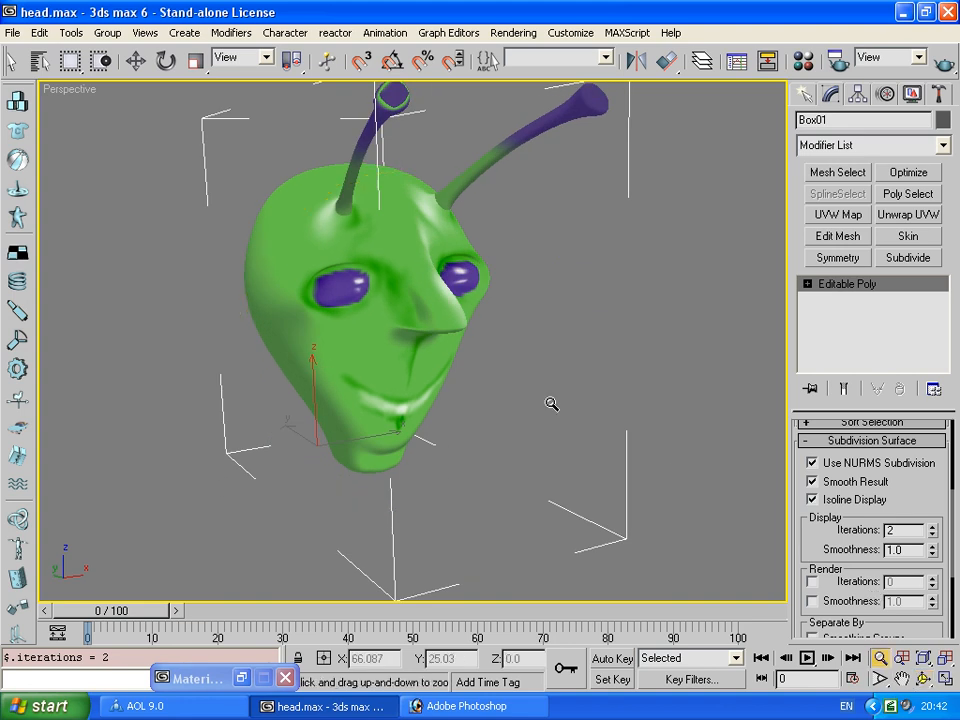
left_click_drag(551, 403, 409, 328)
left_click(898, 675)
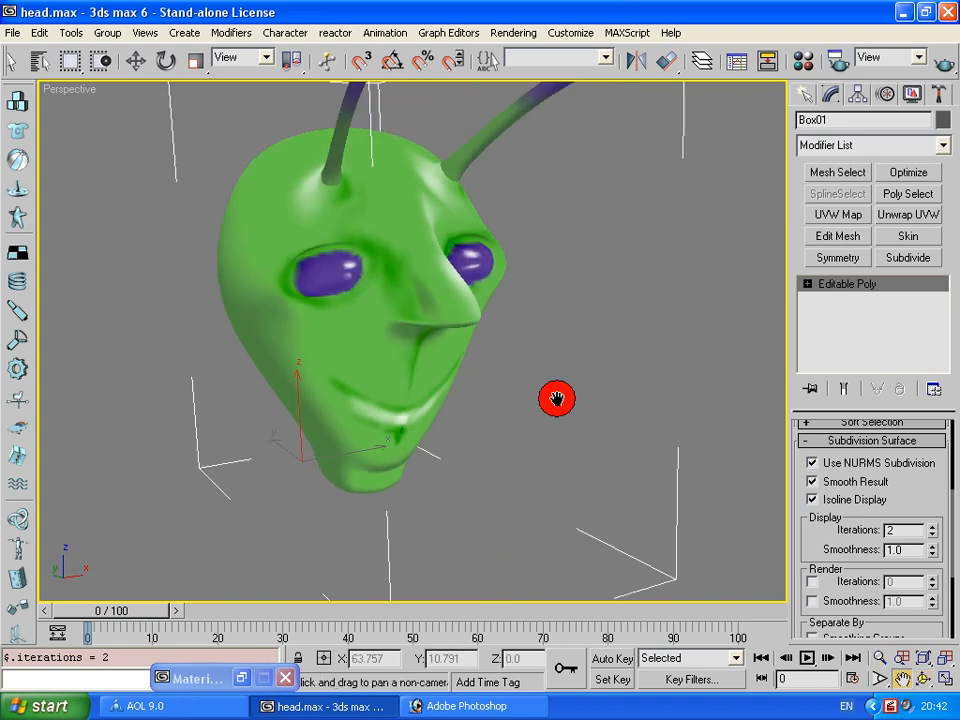
left_click_drag(557, 399, 564, 435)
left_click(943, 64)
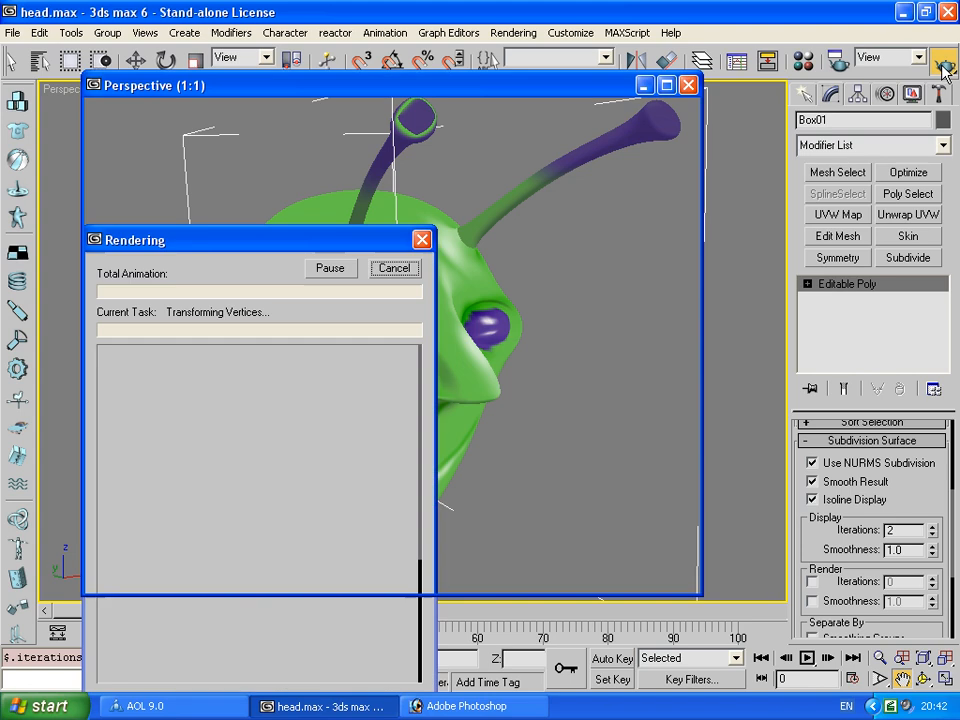